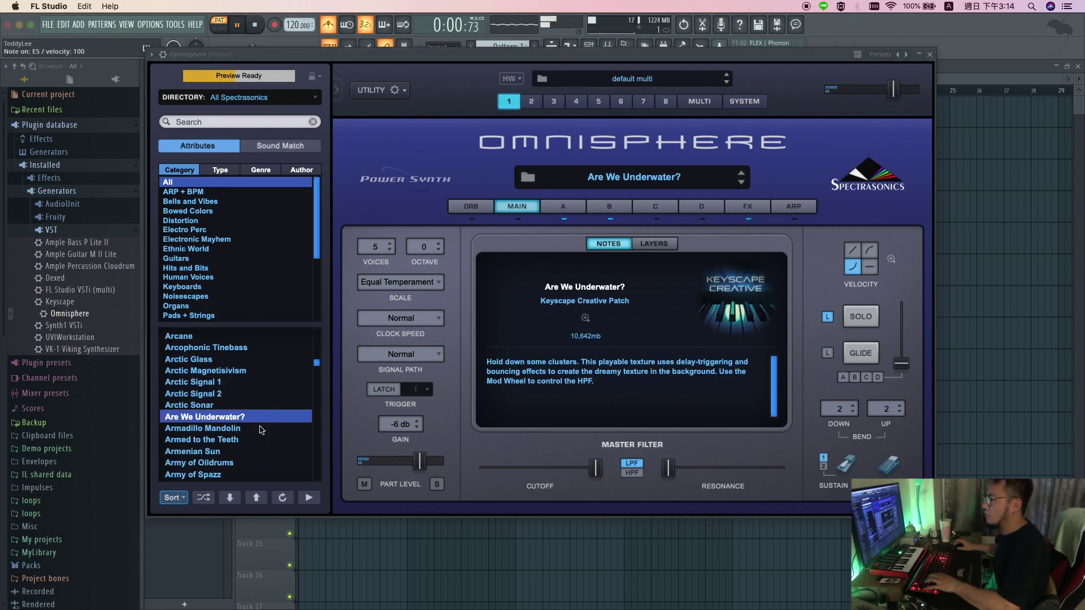
Browse the Omnisphere patch list and load the ARP Strings Vintage Phaser patch.
scroll(262, 430, "down", 2)
left_click(263, 429)
scroll(265, 433, "down", 2)
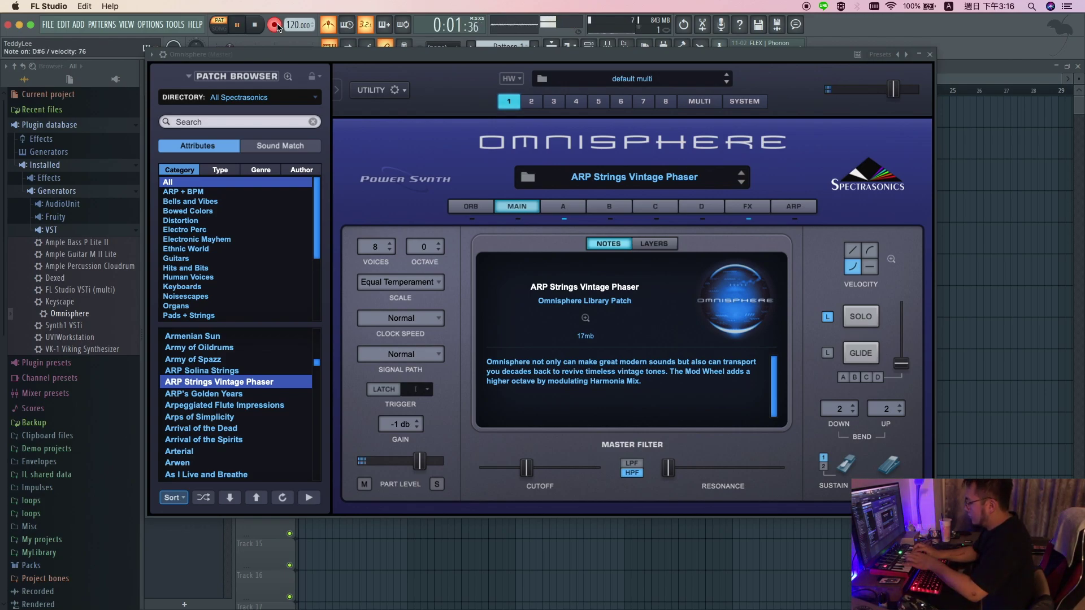
Record a melody played with the ARP Strings Vintage Phaser patch into Pattern 1.
key("space")
key("space")
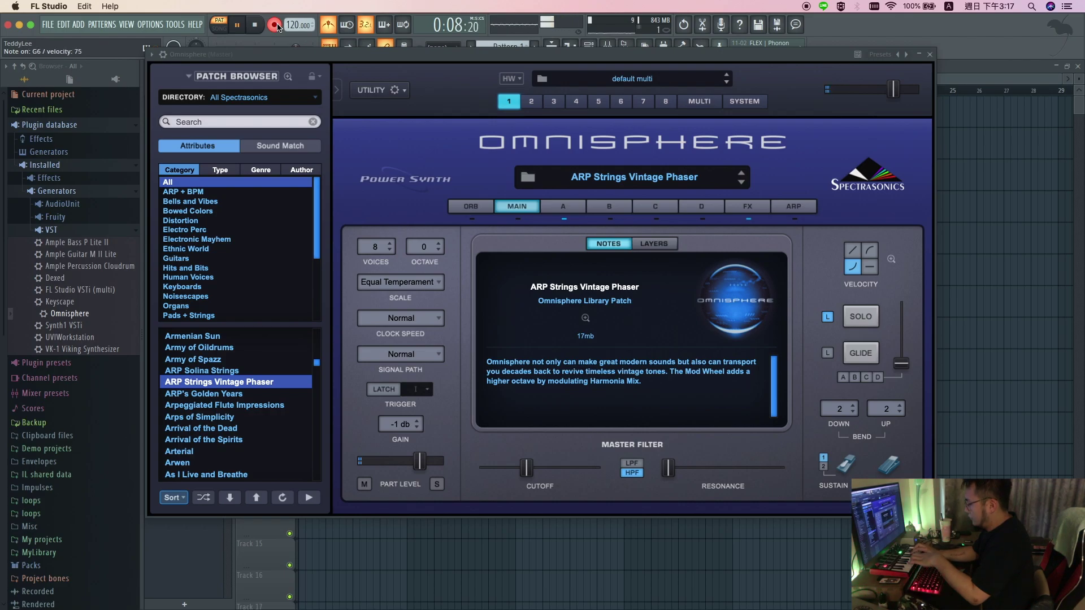
key("space")
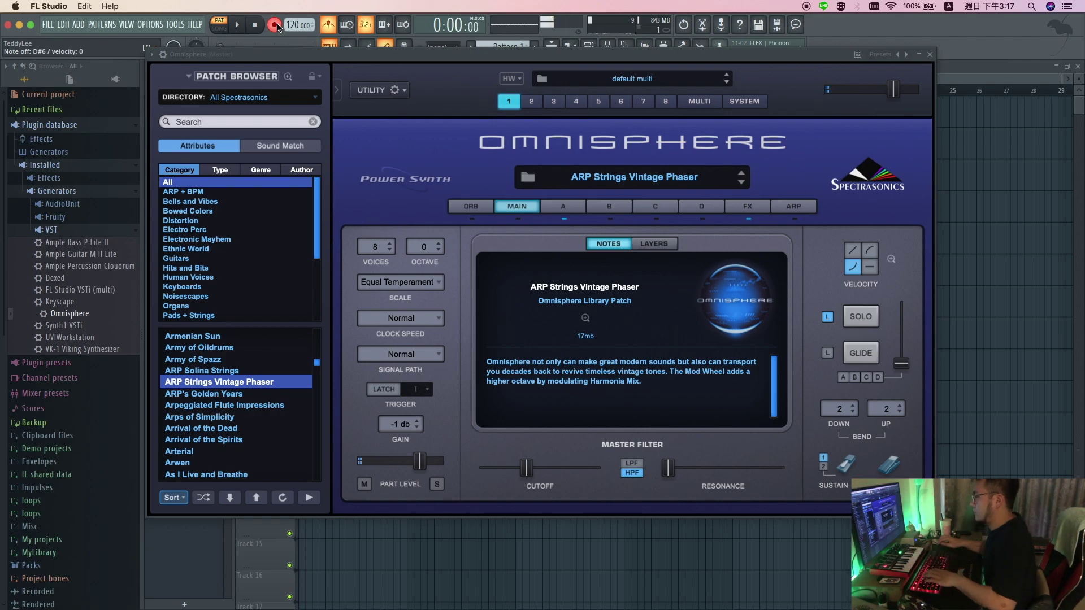
Open the recorded Omnisphere melody in the piano roll and quantize the start times of all its notes.
left_click(930, 54)
key("F6")
left_click(473, 303)
scroll(408, 330, "up", 3)
key("super+a")
key("shift+q")
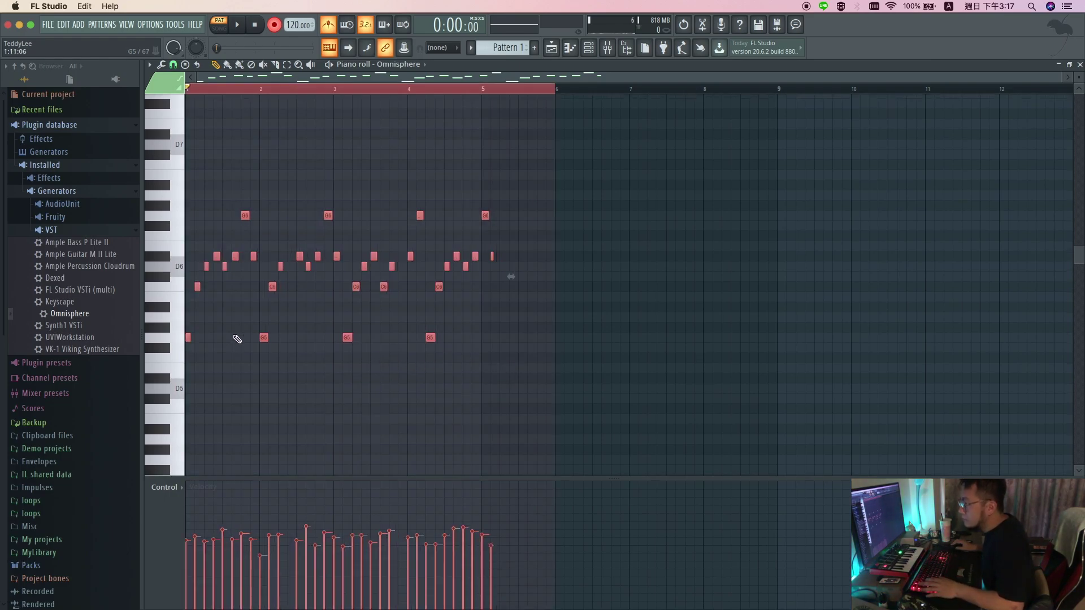
Deselect the notes and play back the opening bars of the melody.
scroll(236, 319, "up", 2)
scroll(254, 320, "down", 4)
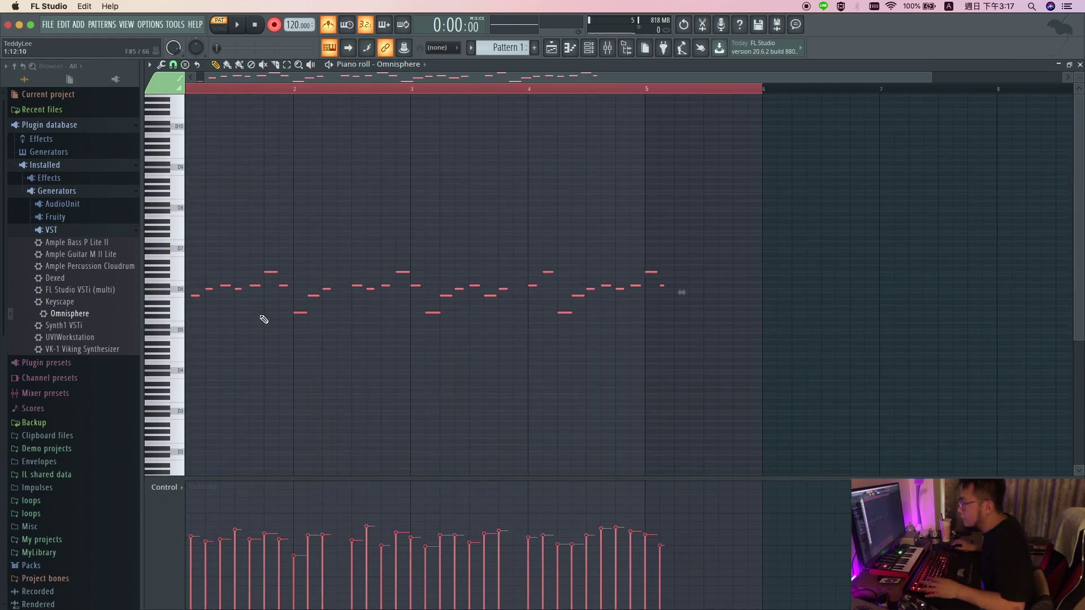
scroll(263, 319, "up", 4)
left_click_drag(252, 290, 368, 337)
left_click(367, 337)
key("space")
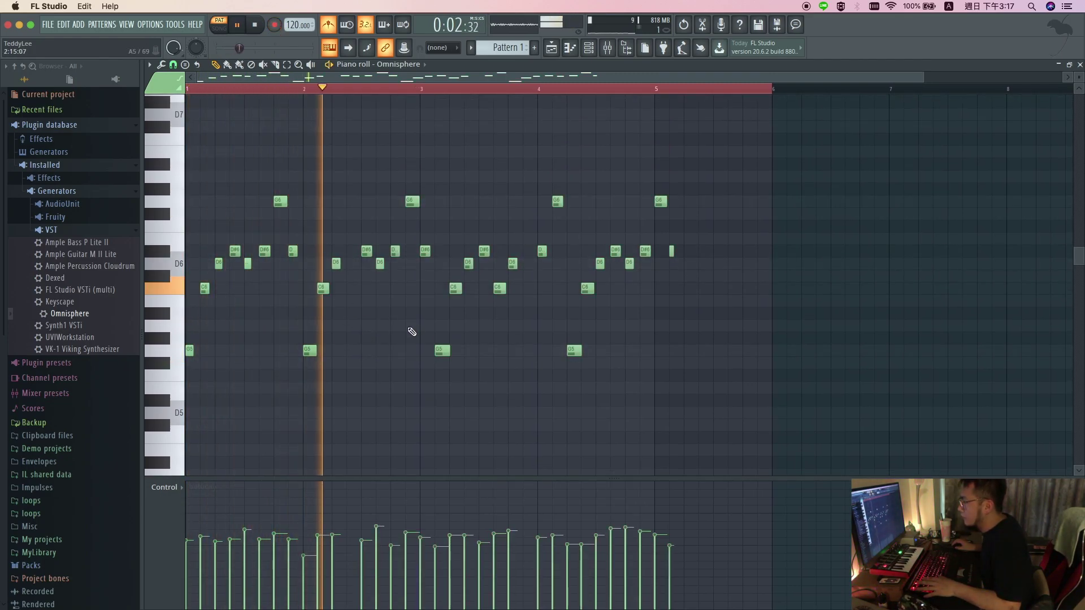
key("space")
Delete the notes in bar 2 and quantize all remaining notes to the grid.
left_click_drag(414, 364, 314, 169)
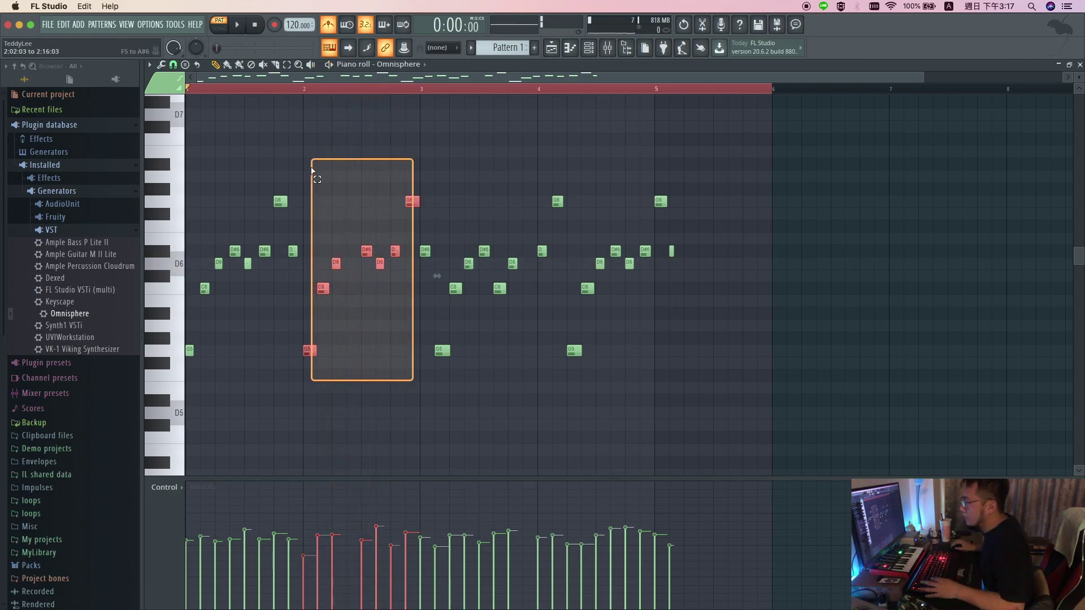
key("Delete")
key("ctrl+a")
key("ctrl+q")
key("ctrl+d")
Copy the bar 1 phrase into bar 2, starting on the bar line.
left_click_drag(349, 419, 131, 160)
mouse_move(191, 353)
left_mouse_down()
mouse_move(328, 357)
mouse_move(315, 358)
left_mouse_up()
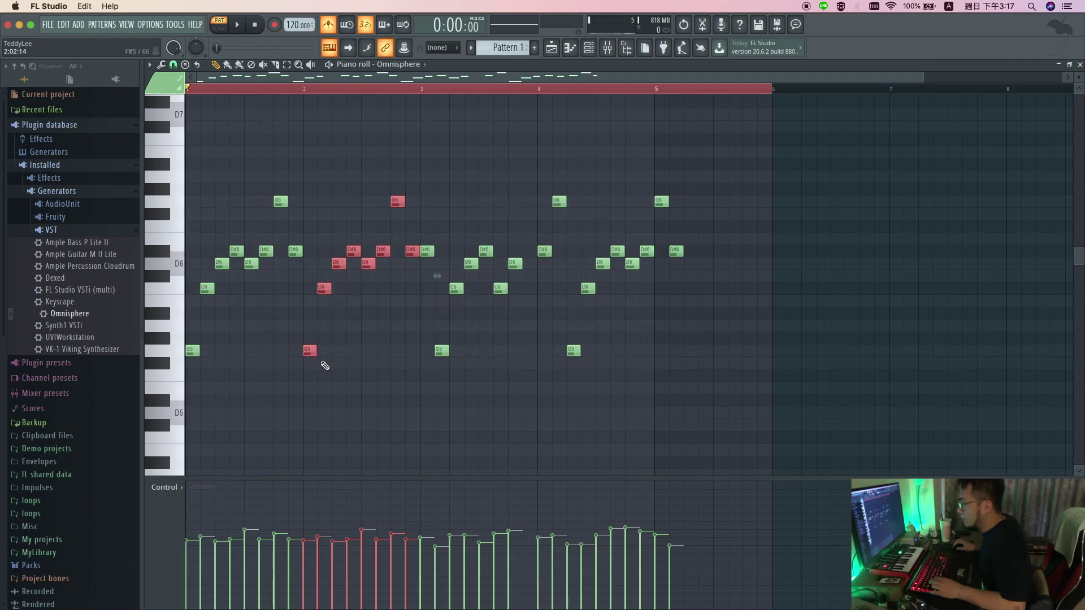
key("ctrl+d")
Delete all the original recorded notes from bar 3 onward.
left_click_drag(543, 417, 431, 227)
key("Delete")
left_click_drag(733, 432, 528, 175)
key("Delete")
left_click_drag(559, 433, 310, 159)
left_click_drag(309, 353, 425, 353)
key("ctrl+z")
Duplicate the bar 2 phrase into bar 3 and copy it again into bar 4.
left_click_drag(490, 405, 306, 187)
left_click_drag(491, 380, 314, 171)
key("ctrl+b")
mouse_move(425, 351)
left_mouse_down()
mouse_move(555, 357)
mouse_move(544, 352)
left_mouse_up()
Vary bar 4 by raising its fifth note to G6 and its last note to F6, and play back the melody.
left_click_drag(646, 252, 646, 227)
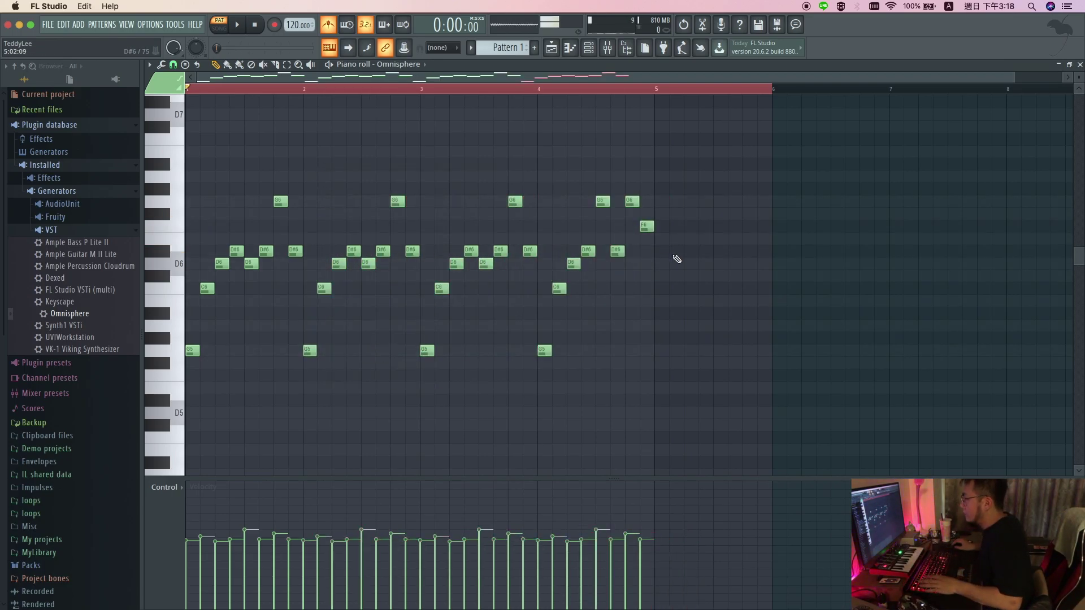
key("space")
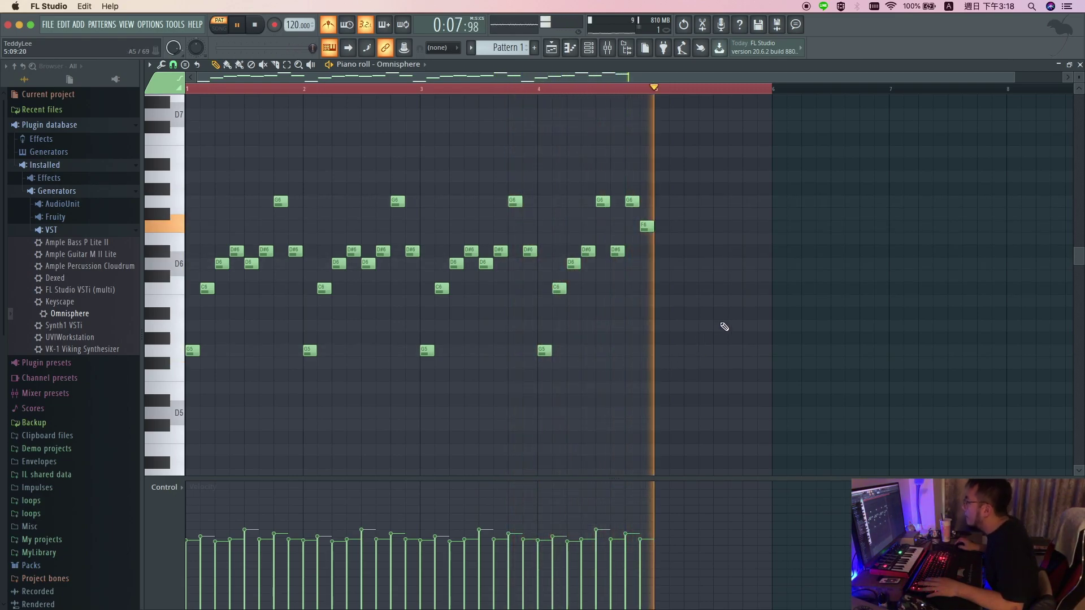
key("space")
Limit the timeline selection to bars 1 through 4 and deselect the notes.
key("ctrl+a")
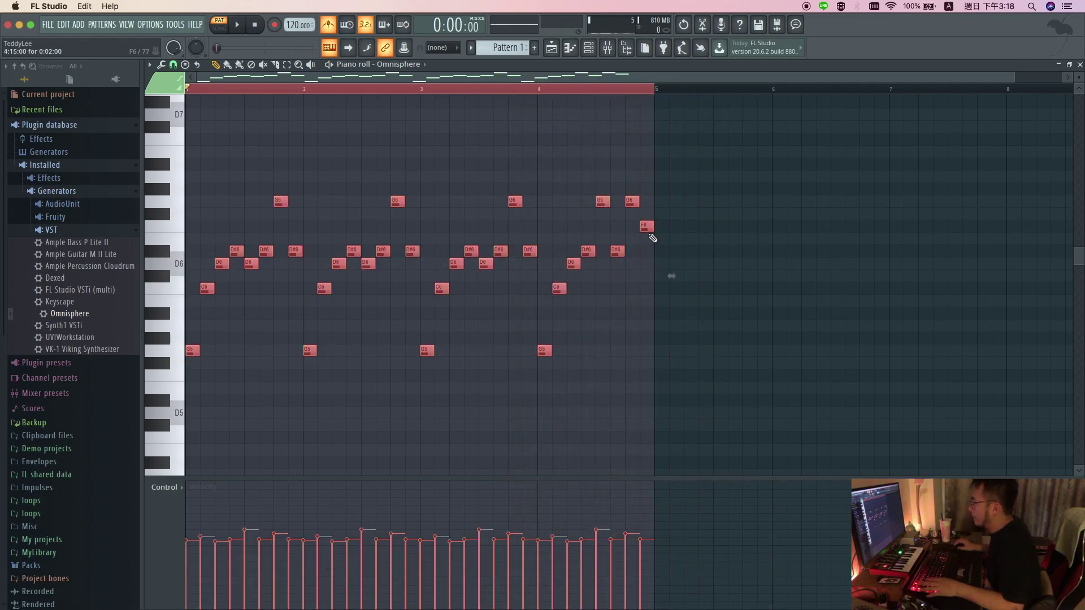
left_click(647, 227)
mouse_move(648, 240)
left_mouse_down()
mouse_move(648, 216)
mouse_move(649, 229)
left_mouse_up()
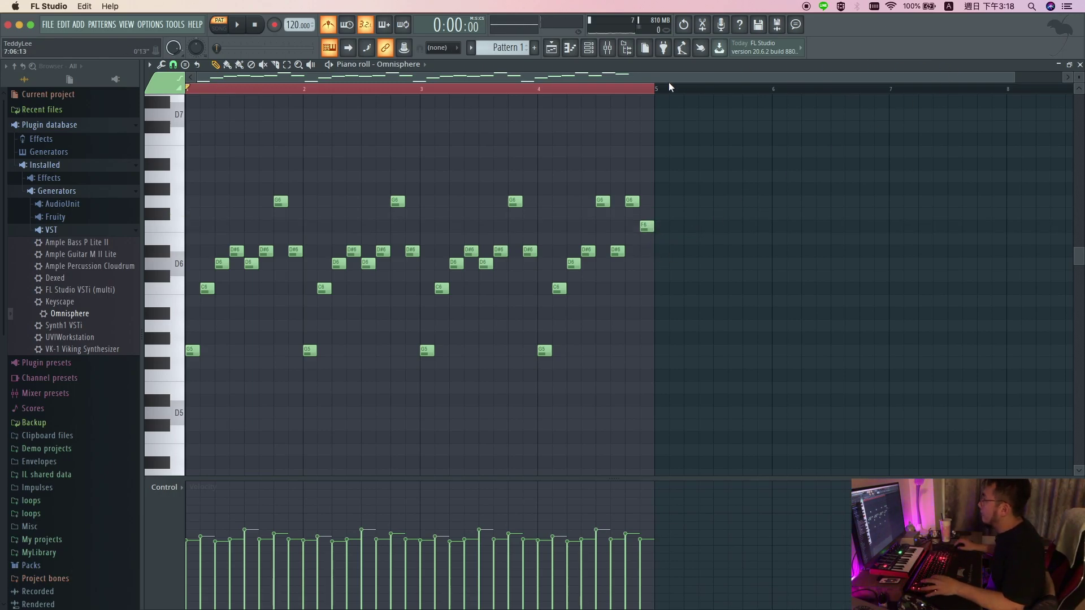
Show the mixer and route the Omnisphere channel to mixer insert 1.
left_click(614, 50)
left_click(993, 303)
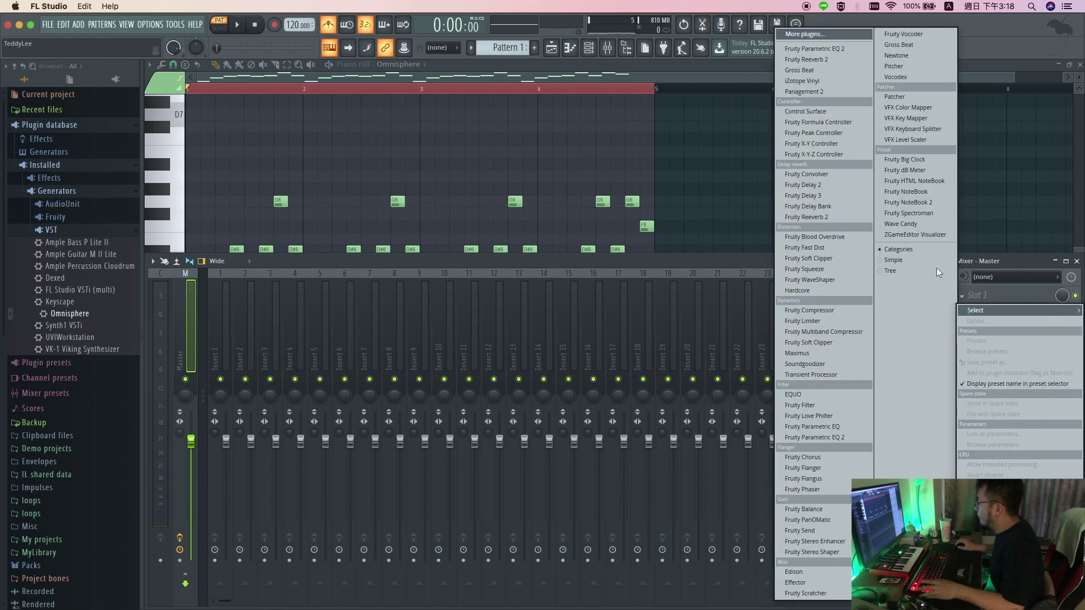
left_click(713, 220)
key("F6")
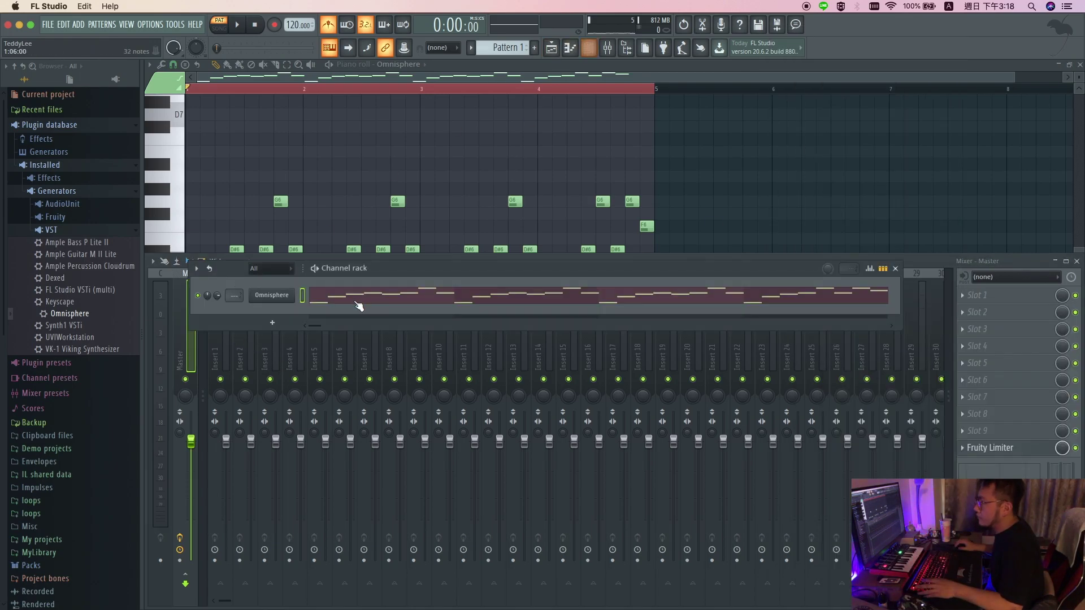
key("ctrl+l")
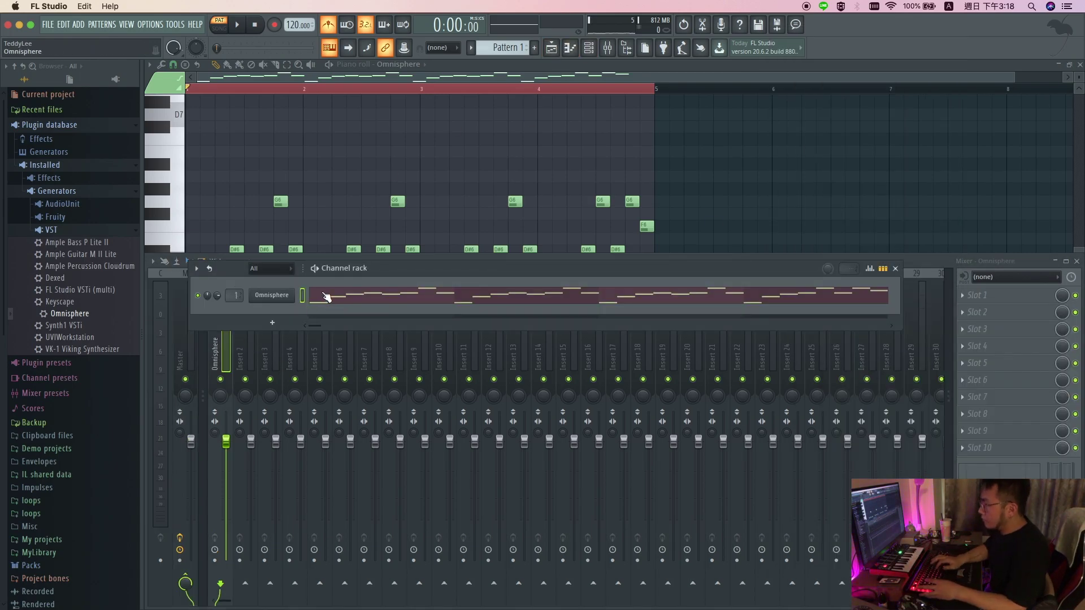
Add Fruity parametric EQ 2 to the Omnisphere insert and cut the lows and highs, with band 7 at -18.0 dB and about 2323 Hz.
left_click(976, 293)
left_click(838, 52)
left_click_drag(429, 259, 462, 307)
left_click_drag(579, 259, 545, 306)
key("space")
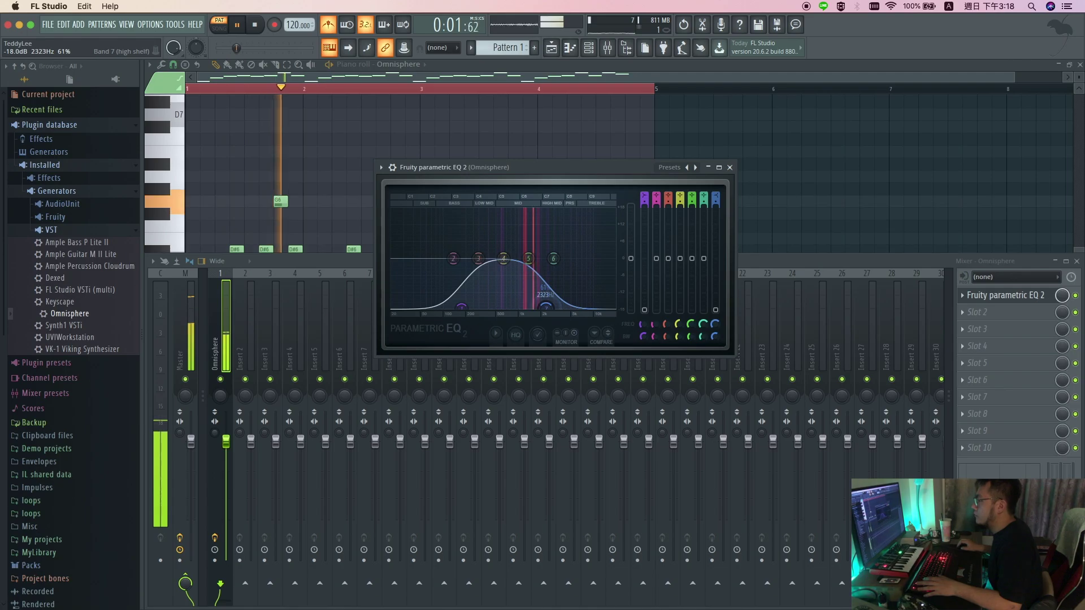
Close the EQ, mixer and piano roll, and add a second Omnisphere instrument to the channel rack.
left_click(730, 168)
left_click(1067, 261)
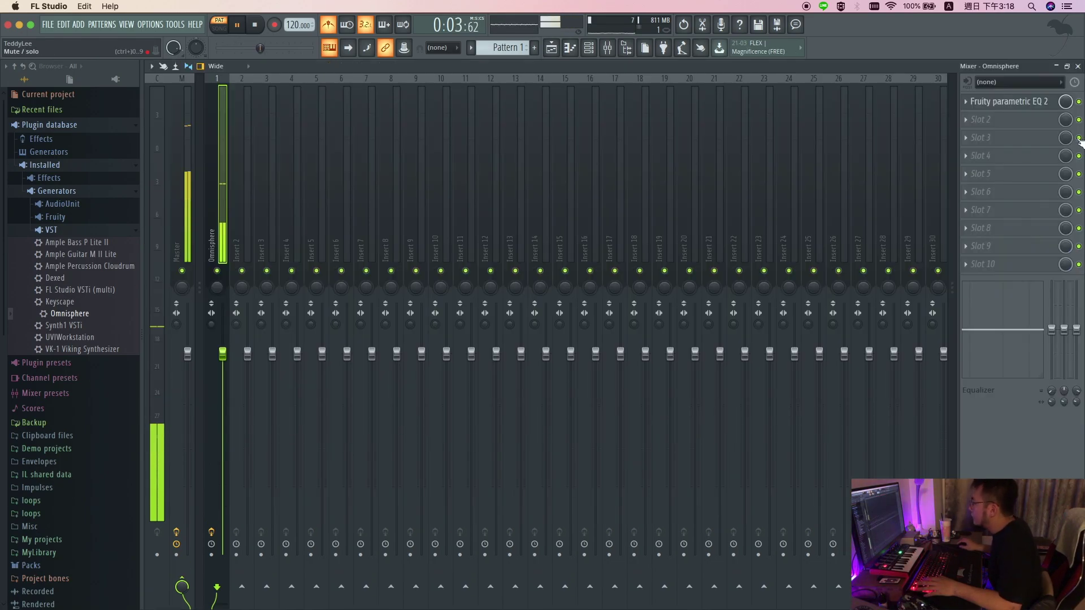
left_click(1068, 67)
left_click(1078, 261)
left_click(1080, 65)
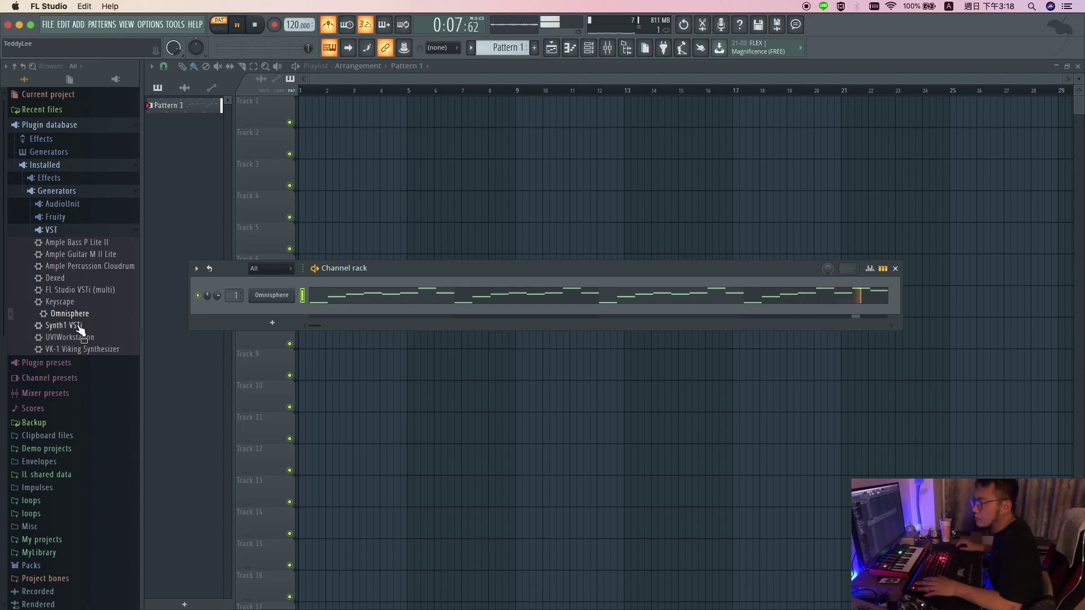
left_click_drag(80, 321, 238, 331)
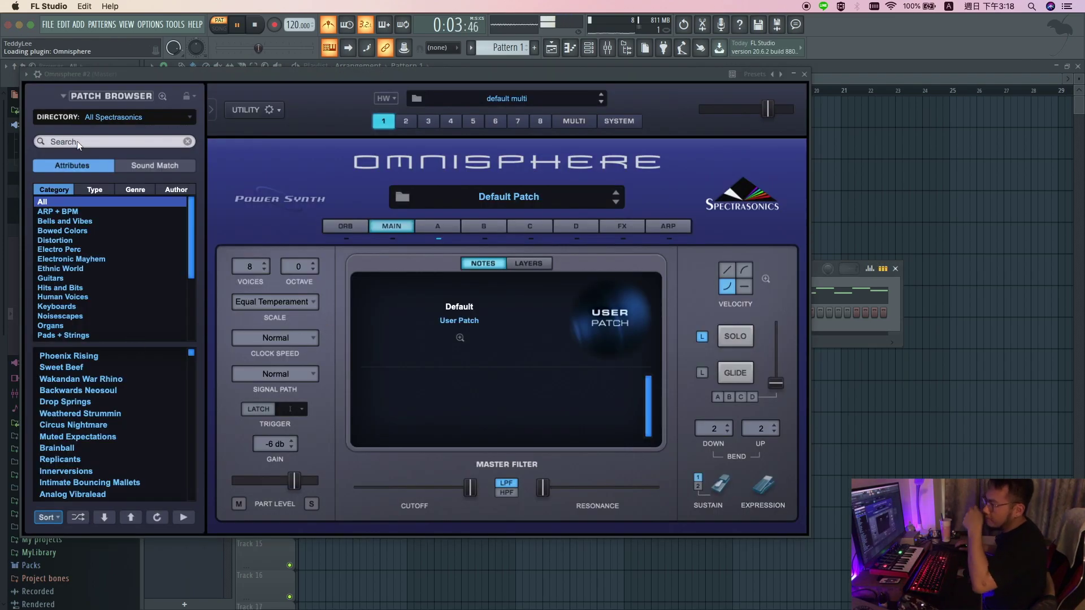
Search the second Omnisphere's patches for "bell" and audition Blip Tripper.
left_click(78, 142)
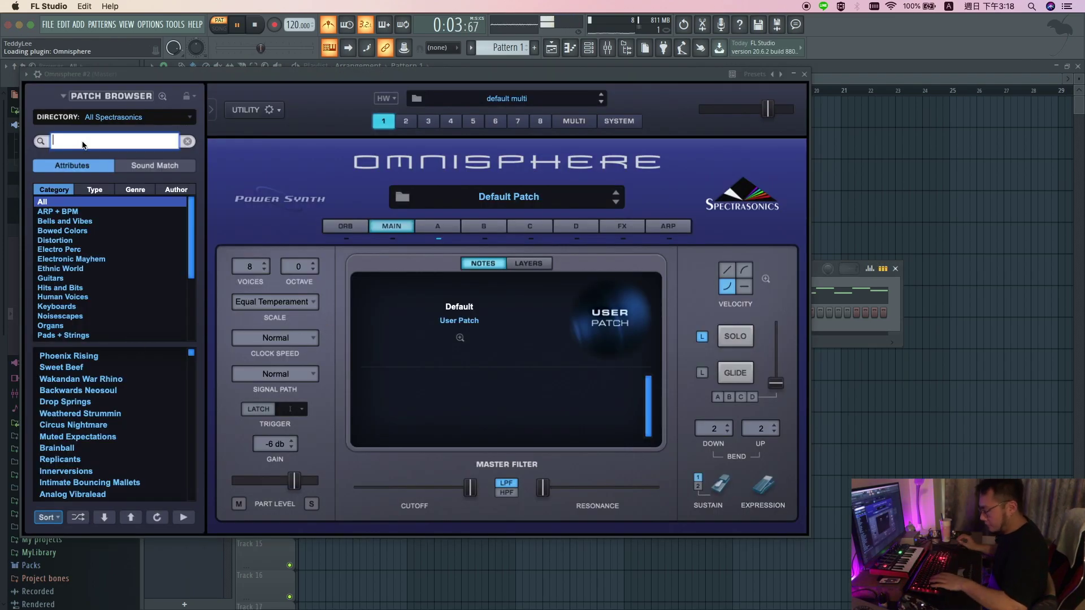
type("bell")
key("Return")
left_click(134, 436)
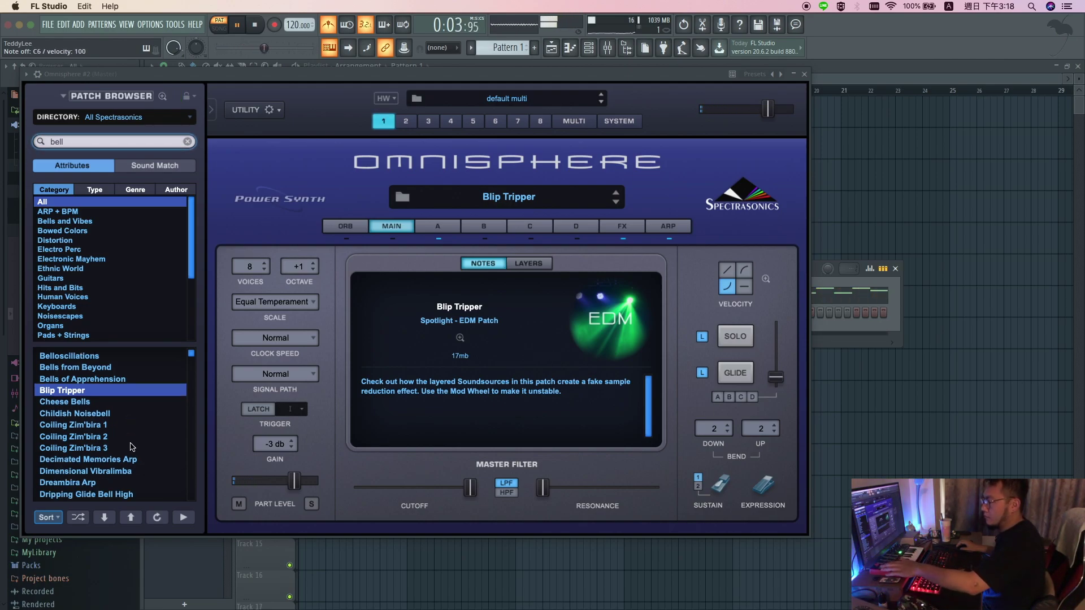
Audition bell patches from Coiling Zim'bira 3 to Ghost Train, including Dimensional Vibralimba and Frozen Bell Poles.
left_click(131, 447)
left_click(124, 471)
scroll(128, 460, "down", 4)
left_click(129, 459)
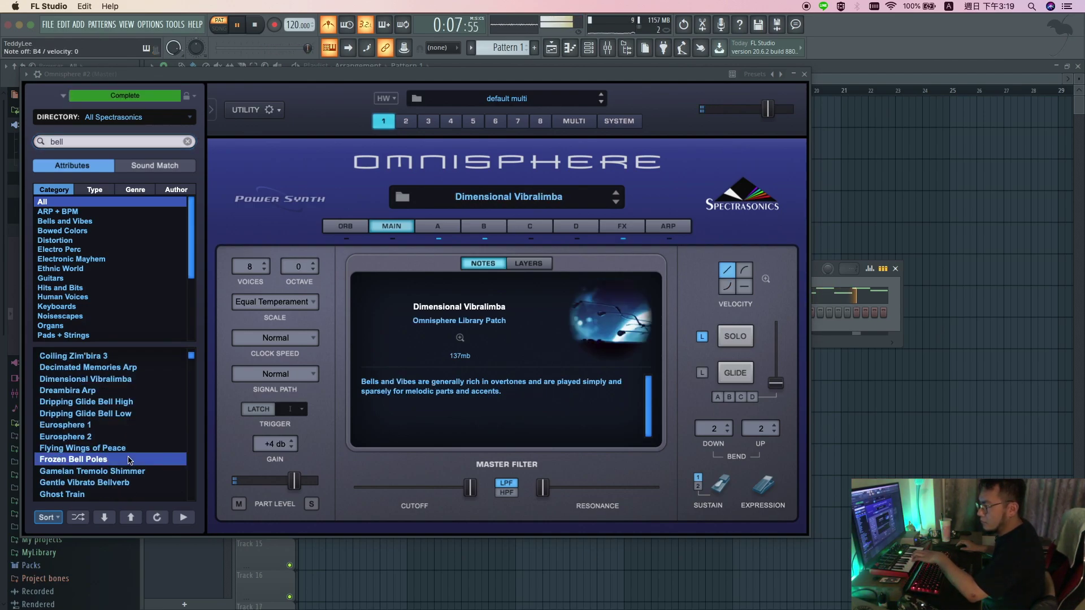
scroll(129, 461, "down", 1)
left_click(132, 470)
scroll(133, 471, "down", 2)
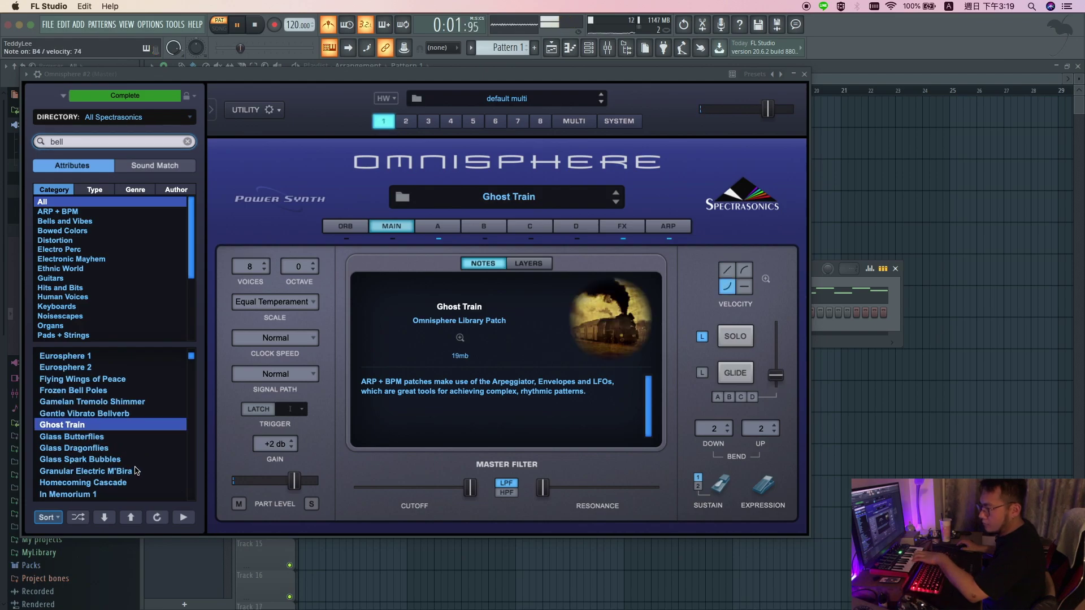
Audition the bell patches In Memorium 1, Lead VibraBell and Lit Up Like Christmas 2.
left_click(136, 471)
scroll(133, 469, "down", 2)
left_click(120, 460)
scroll(127, 459, "down", 2)
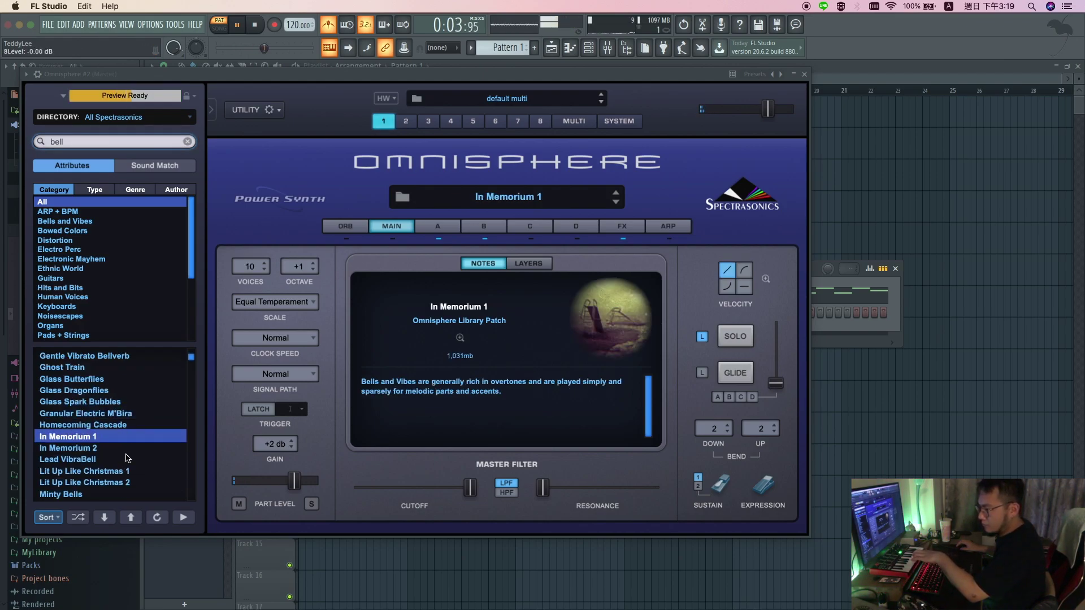
left_click(128, 458)
scroll(128, 458, "down", 2)
left_click(128, 453)
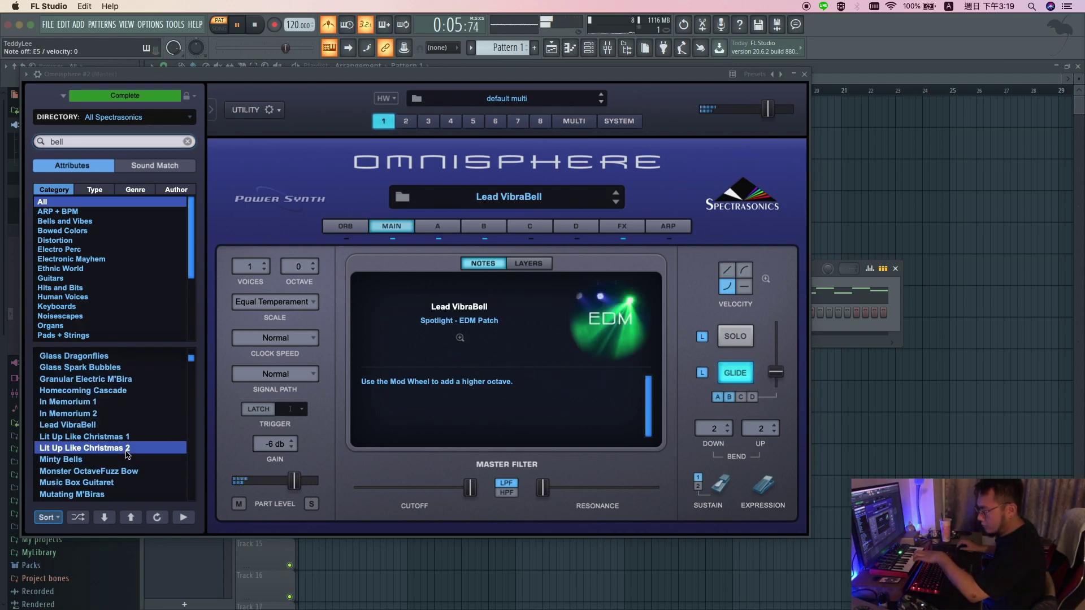
Audition Music Box Guitaret, load the Minty Bells patch and close the Omnisphere window.
key("XF86AudioRaiseVolume")
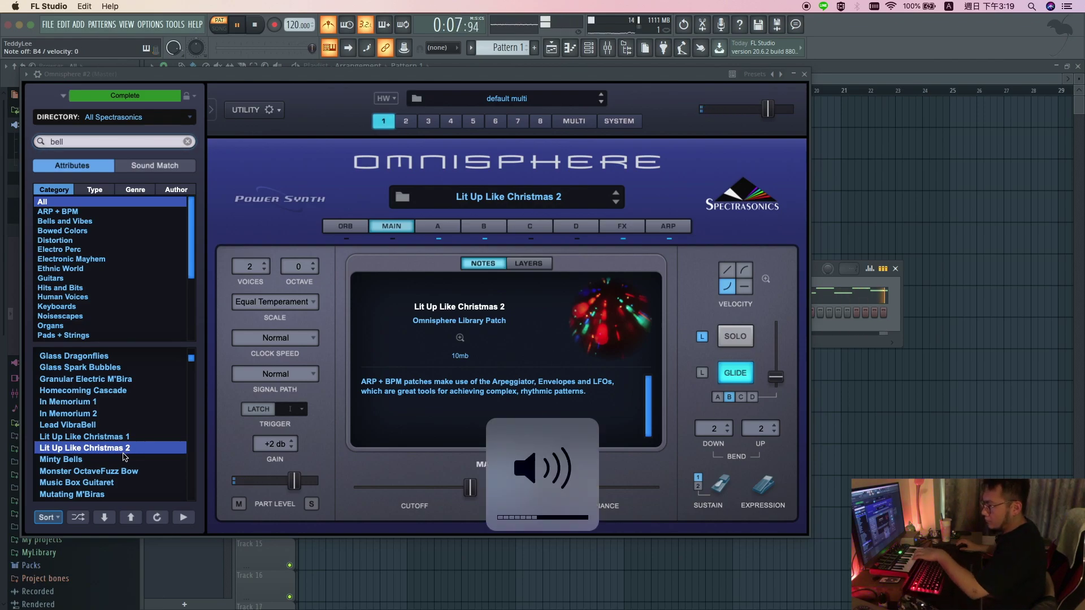
left_click(125, 456)
scroll(141, 445, "down", 2)
left_click(132, 443)
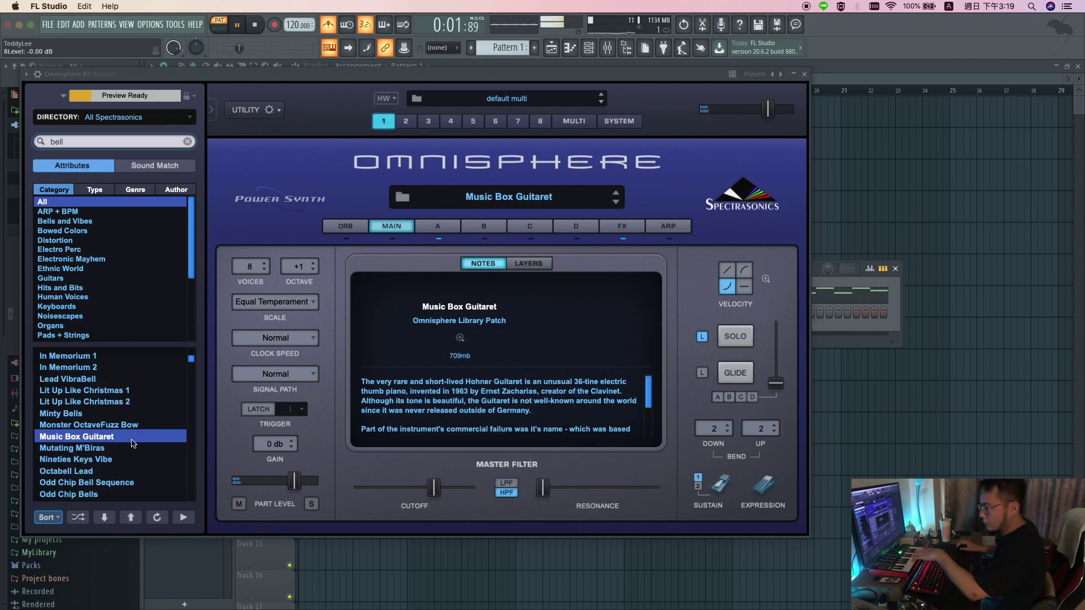
left_click(113, 414)
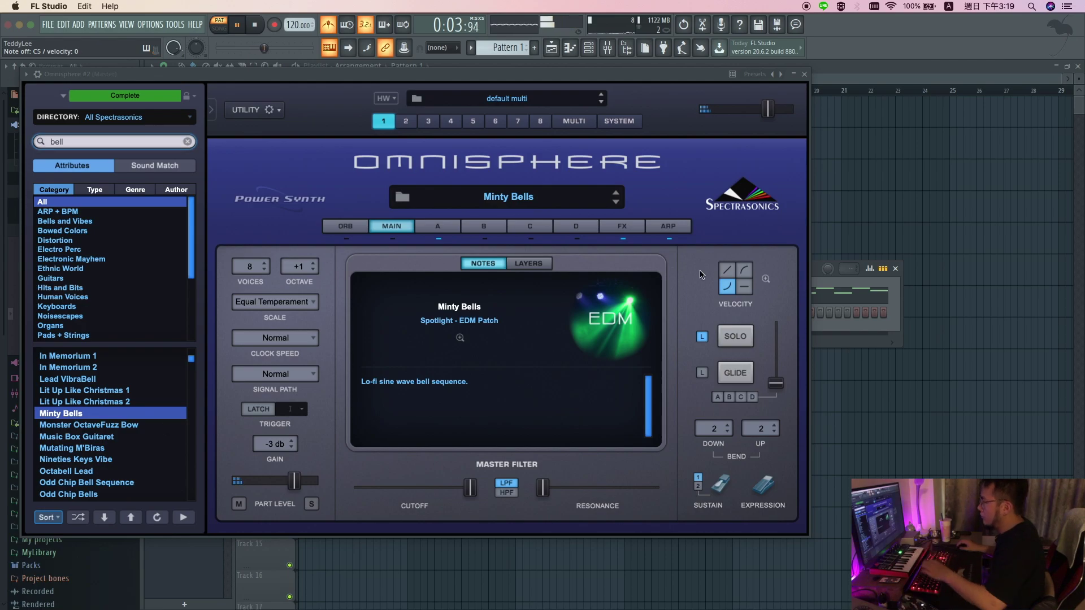
key("Escape")
key("Escape")
Copy the Omnisphere channel's notes into the Omnisphere #2 channel and play both together.
left_click(593, 50)
key("space")
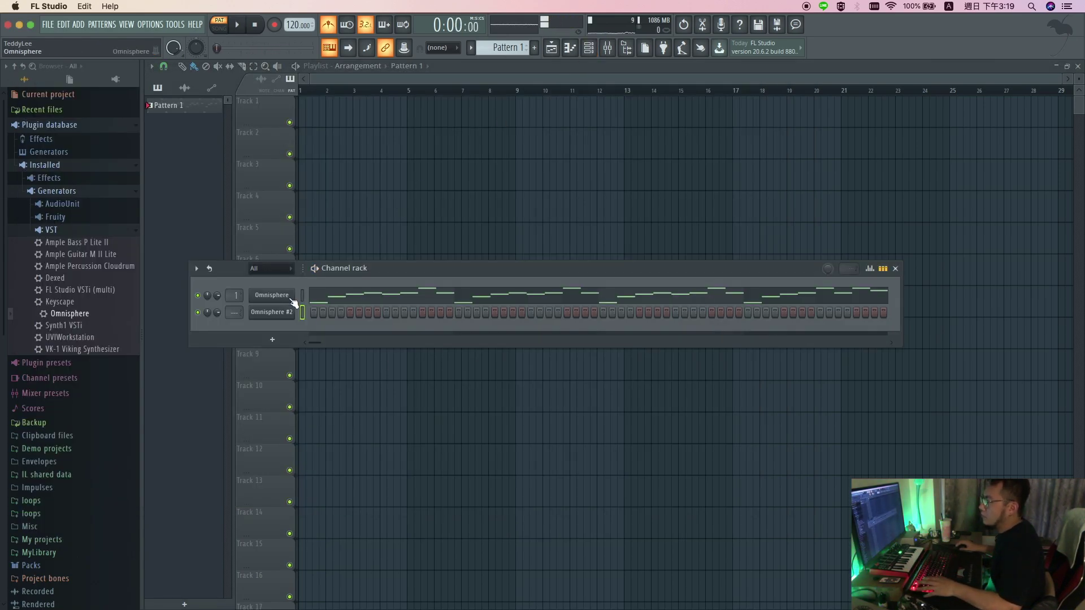
right_click(286, 297)
left_click(419, 306)
right_click(255, 314)
left_click(441, 334)
key("space")
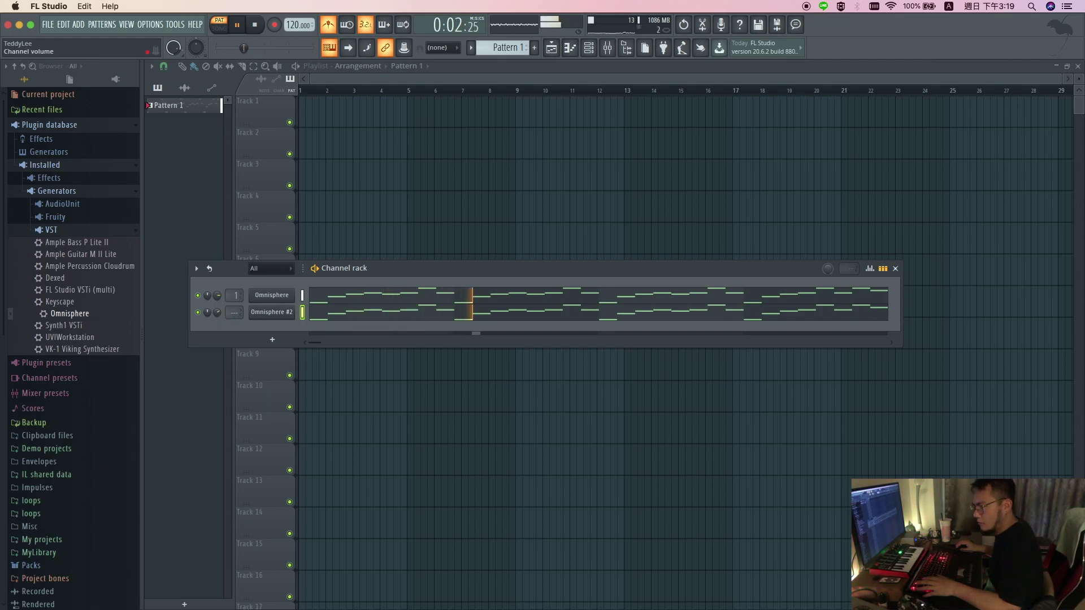
Transpose the Omnisphere #2 notes up one octave in the piano roll.
left_click(377, 323)
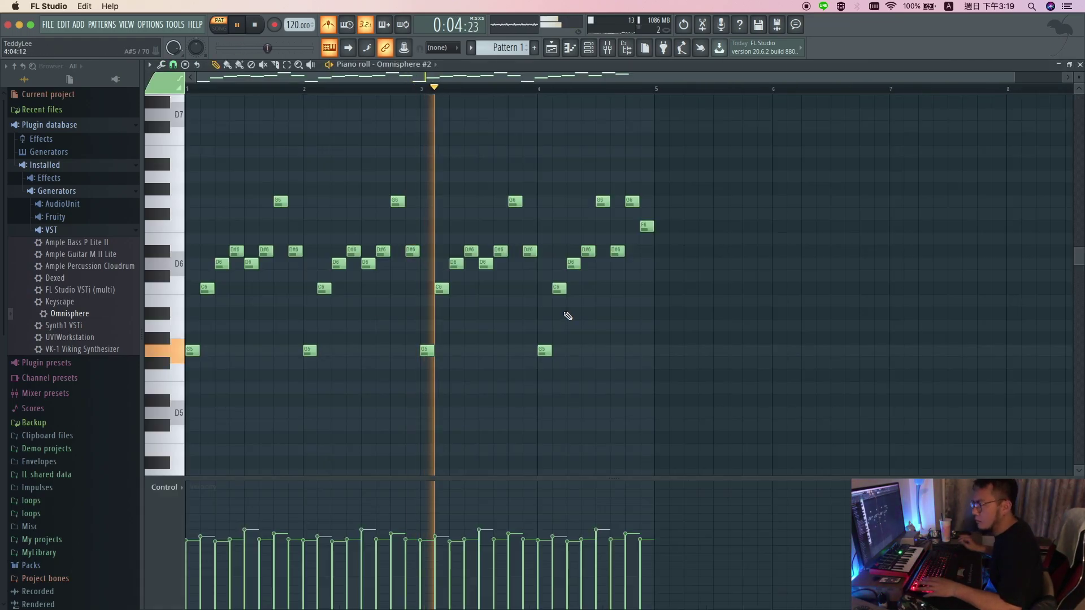
key("ctrl+Up")
scroll(654, 310, "up", 5)
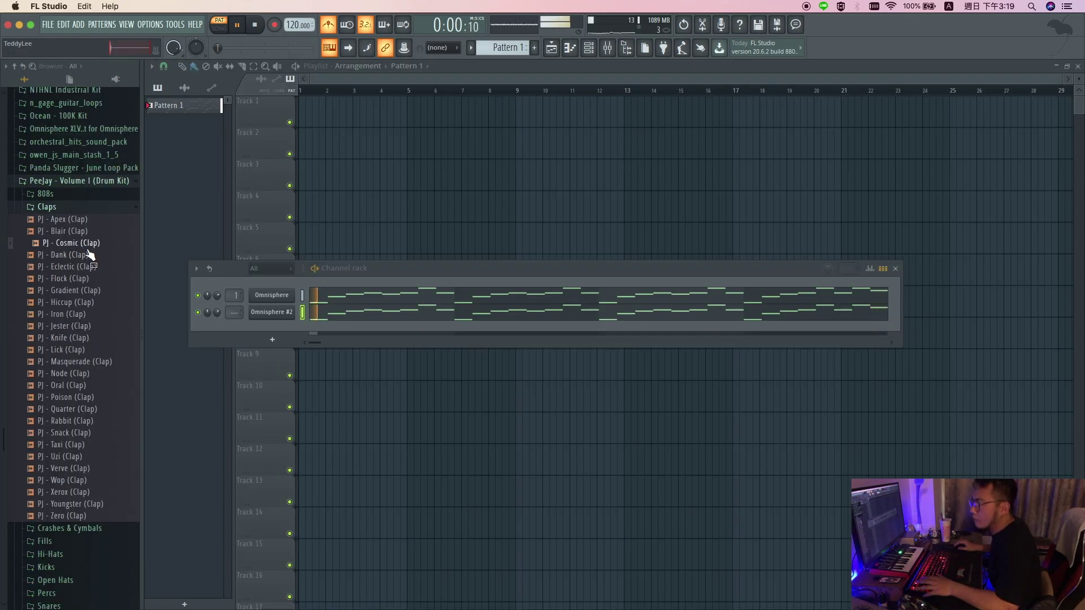
Audition the claps in the PeeJay - Volume I drum kit and add PJ - Blair (Clap) to the channel rack.
left_click(84, 257)
left_click(84, 267)
left_click(81, 279)
left_click(78, 291)
left_click(76, 303)
left_click(76, 312)
left_click(84, 245)
left_click(87, 232)
left_click_drag(73, 236, 257, 329)
key("space")
Place a PJ - Blair (Clap) note on beat 3 of bar 1 and repeat it in each following bar.
right_click(313, 332)
left_click(323, 327)
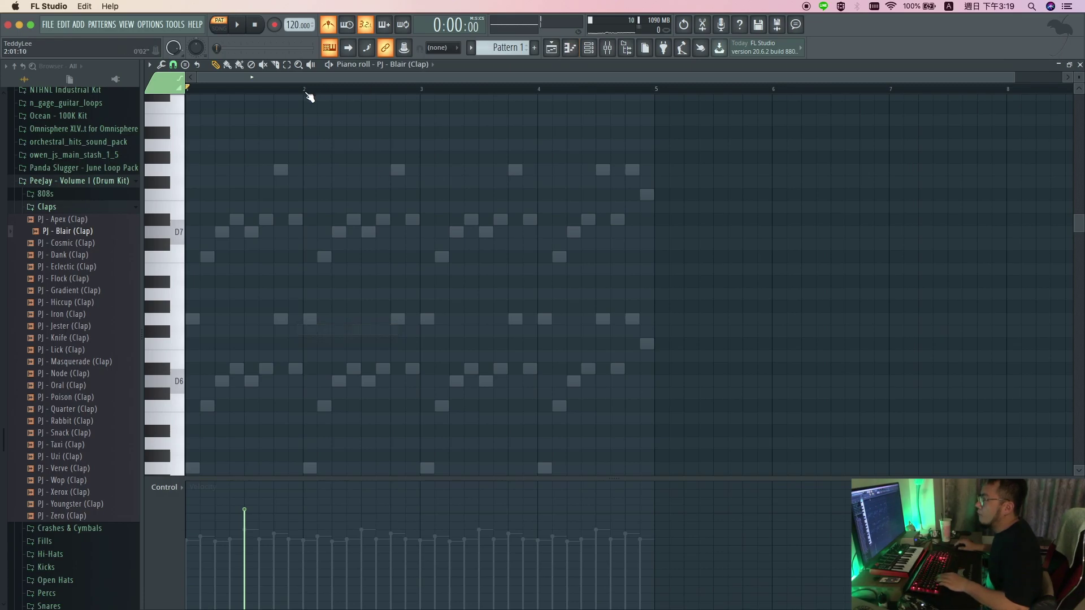
key("space")
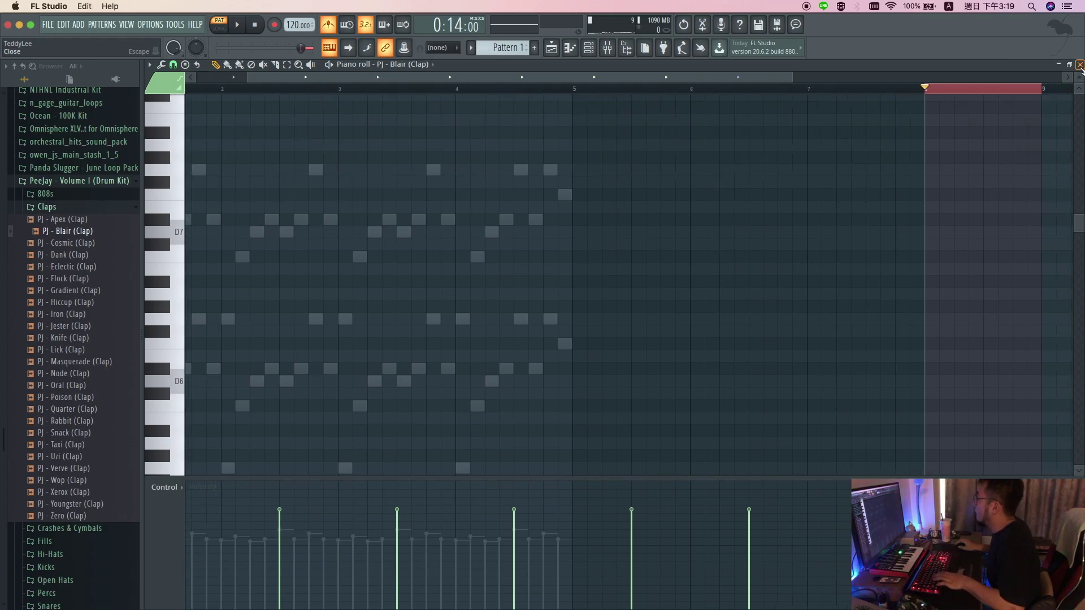
left_click(1080, 66)
Duplicate the Omnisphere channel's four-bar melody into bars 5 to 8 in its piano roll.
right_click(272, 295)
left_click(330, 294)
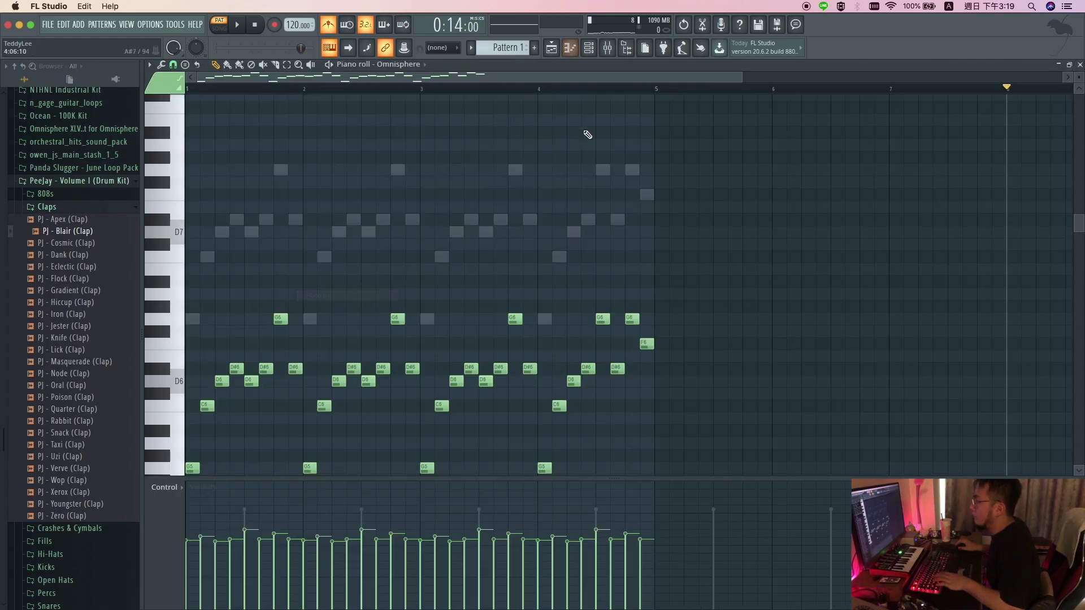
key("ctrl+a")
key("ctrl+b")
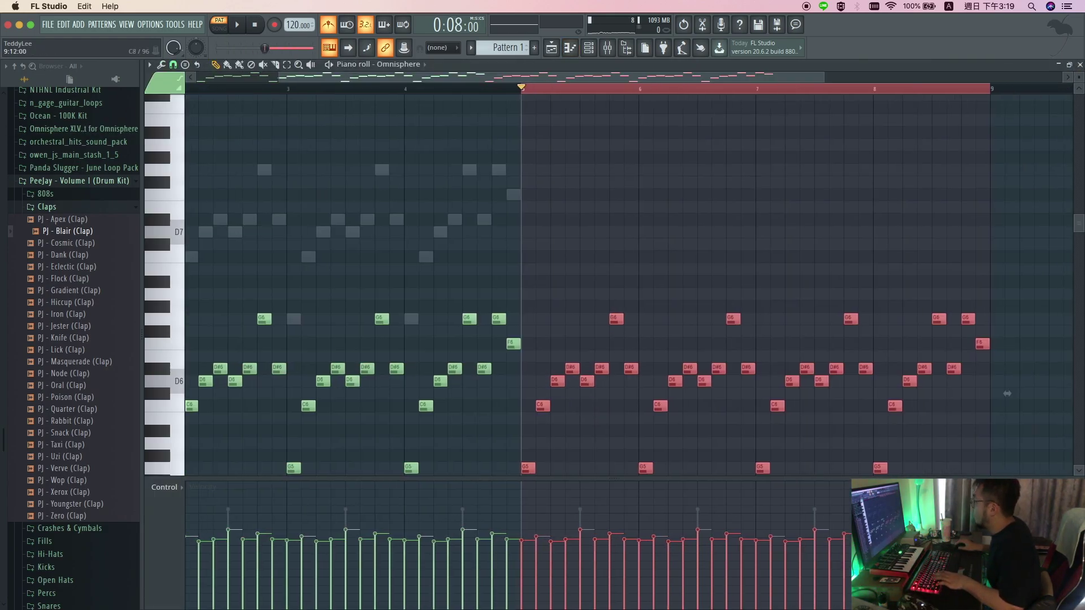
Duplicate the Omnisphere #2 channel's four-bar melody into bars 5 to 8 and play the pattern.
left_click(1080, 66)
left_click(347, 286)
key("ctrl+a")
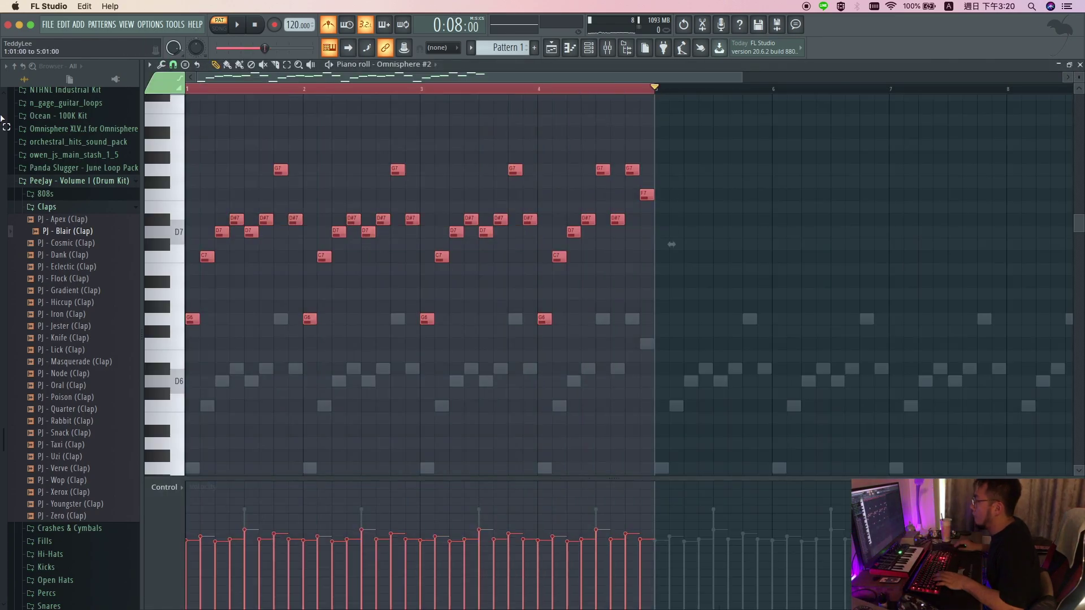
key("ctrl+b")
key("F7")
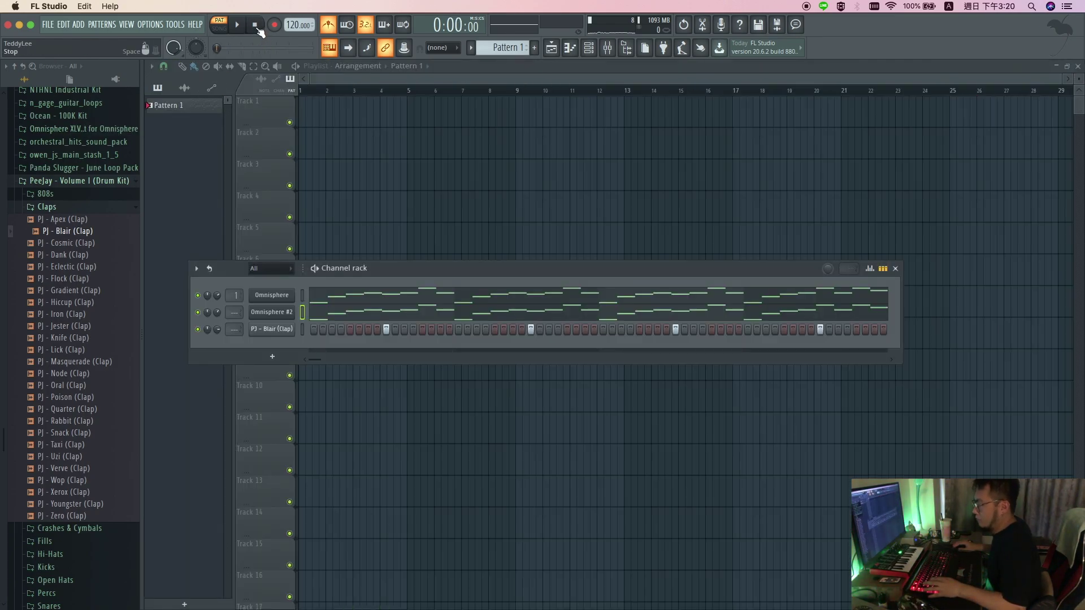
key("F7")
key("space")
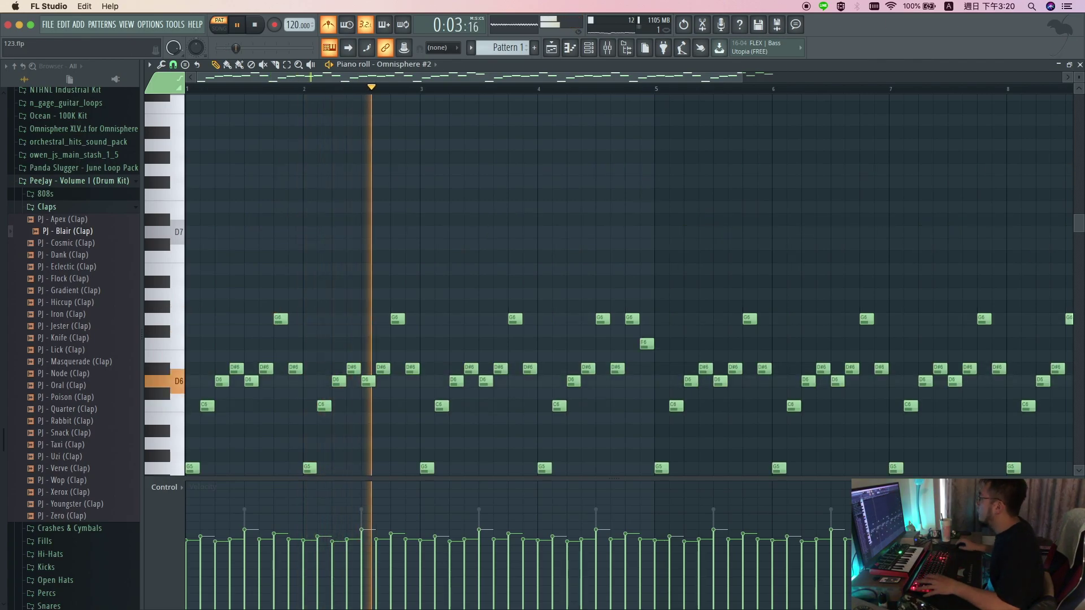
Open the Fruity parametric EQ 2 on the Omnisphere #2 mixer track and raise that channel's volume slightly.
left_click(1080, 66)
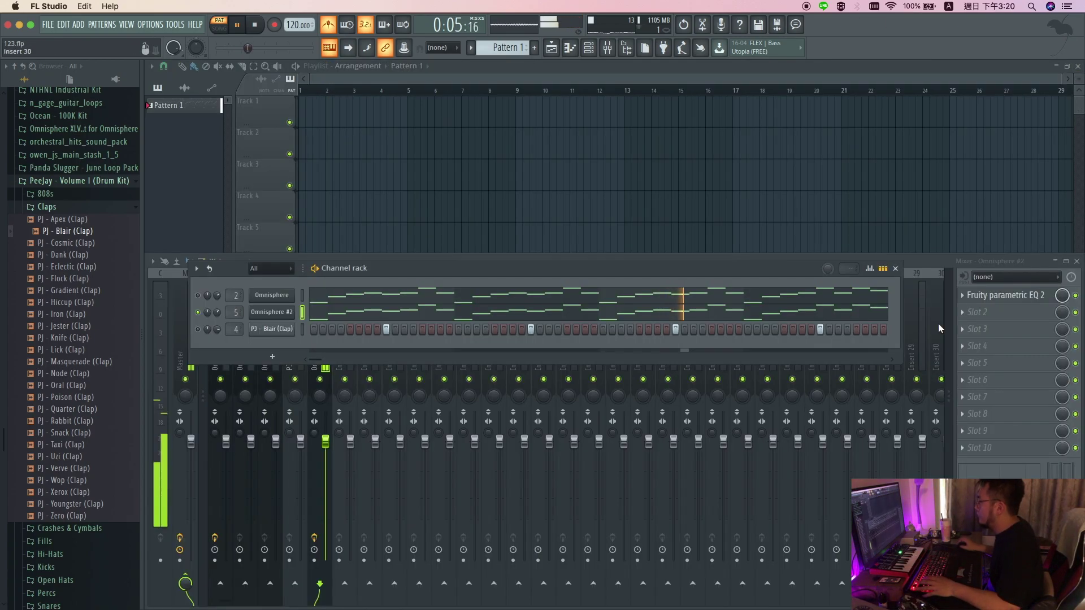
left_click(1006, 298)
left_click(565, 176)
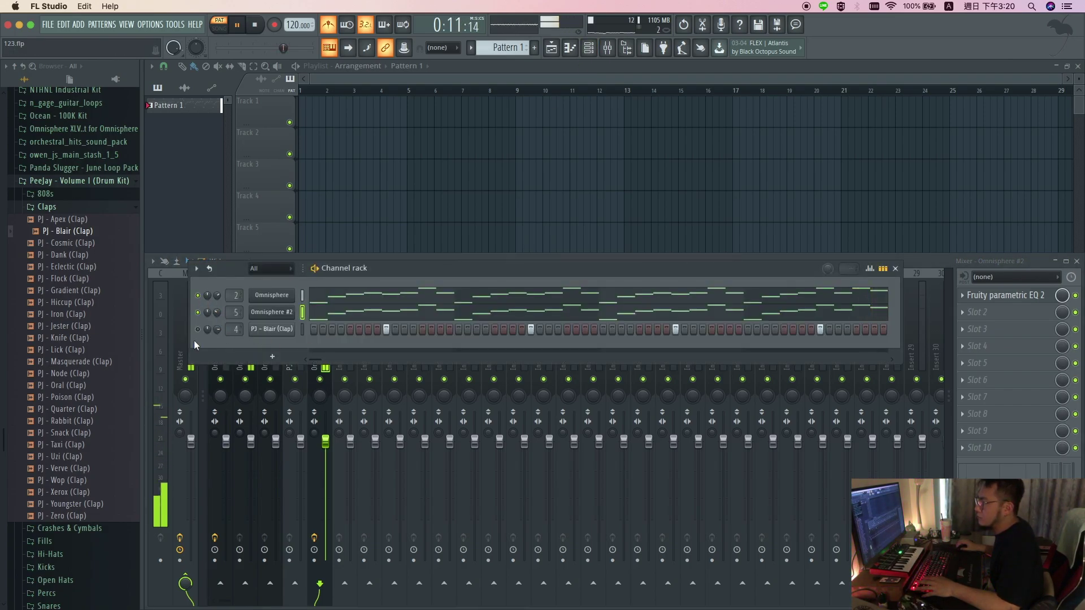
left_click(1077, 261)
left_click_drag(693, 268, 711, 173)
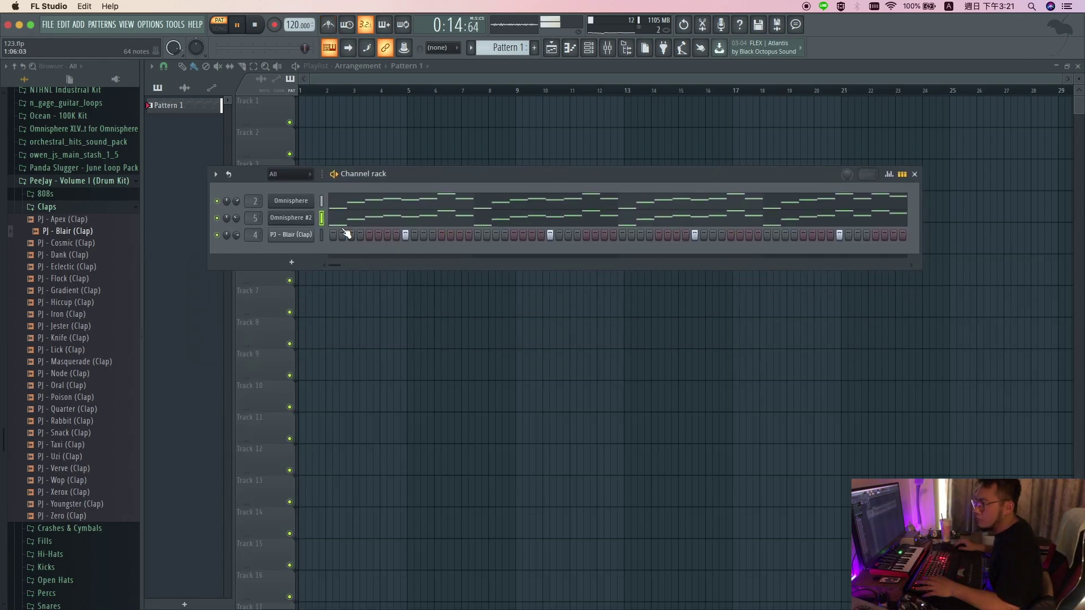
left_click(58, 210)
left_click_drag(237, 218, 236, 211)
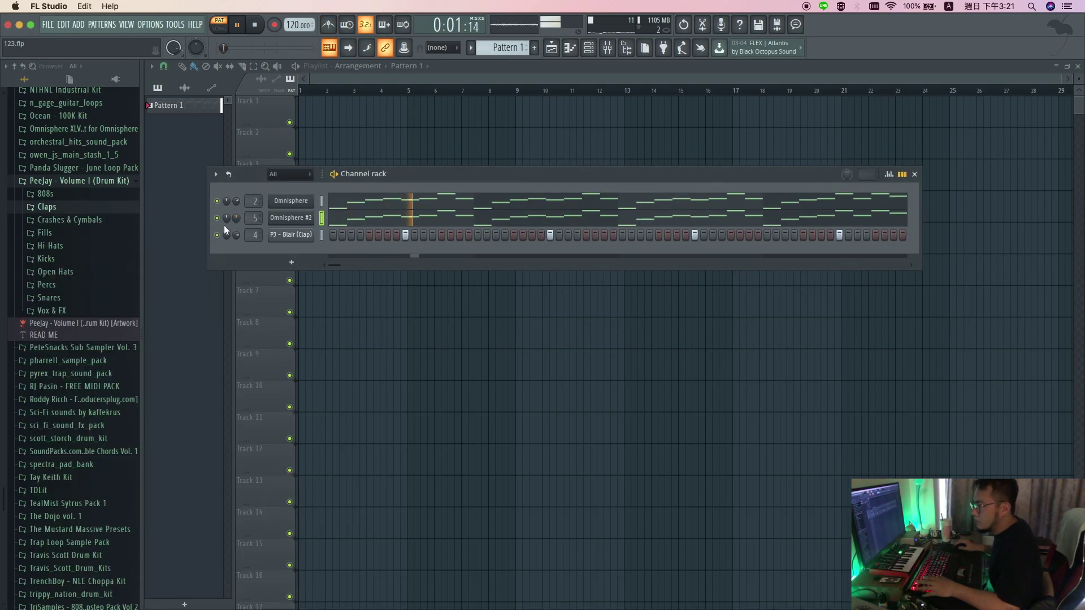
Add PJ - Forward (HH) from the Hi-Hats folder to the channel rack and fill each 2 steps.
left_click(85, 246)
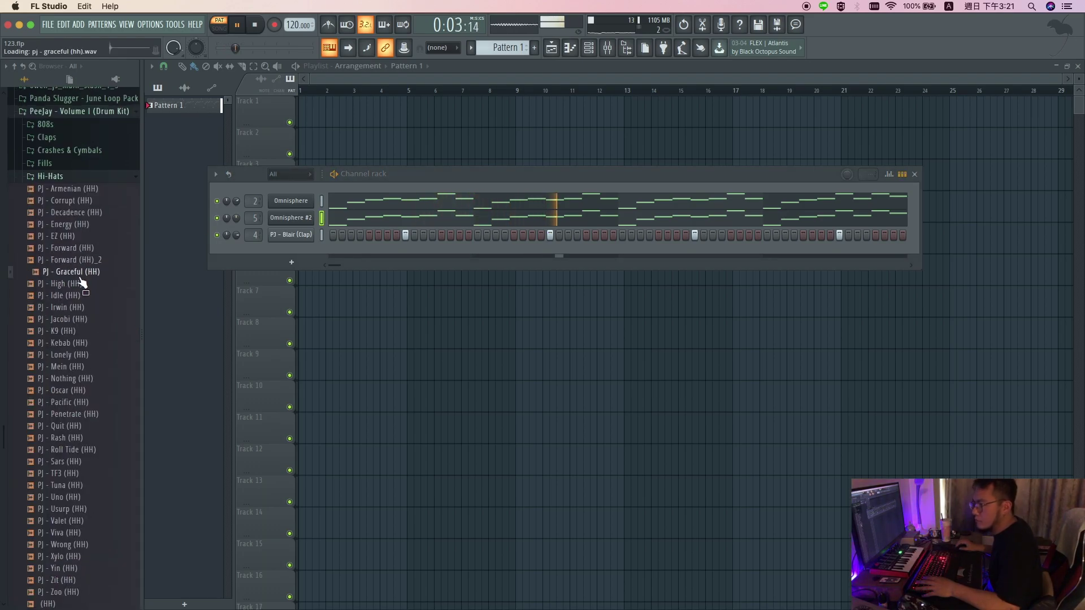
left_click(88, 249)
left_click_drag(89, 251, 300, 251)
right_click(300, 251)
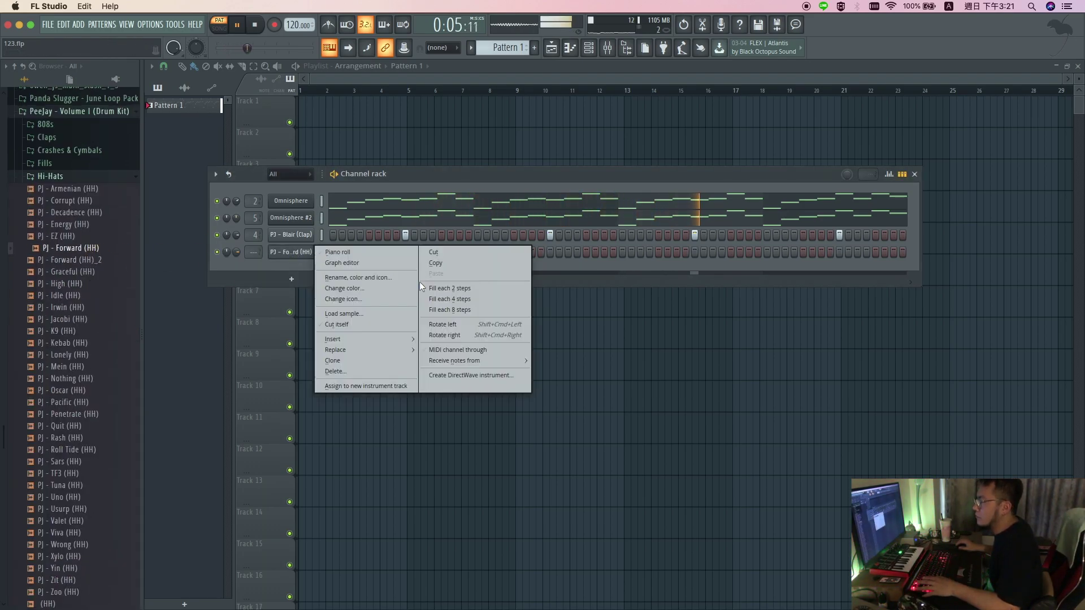
left_click(461, 287)
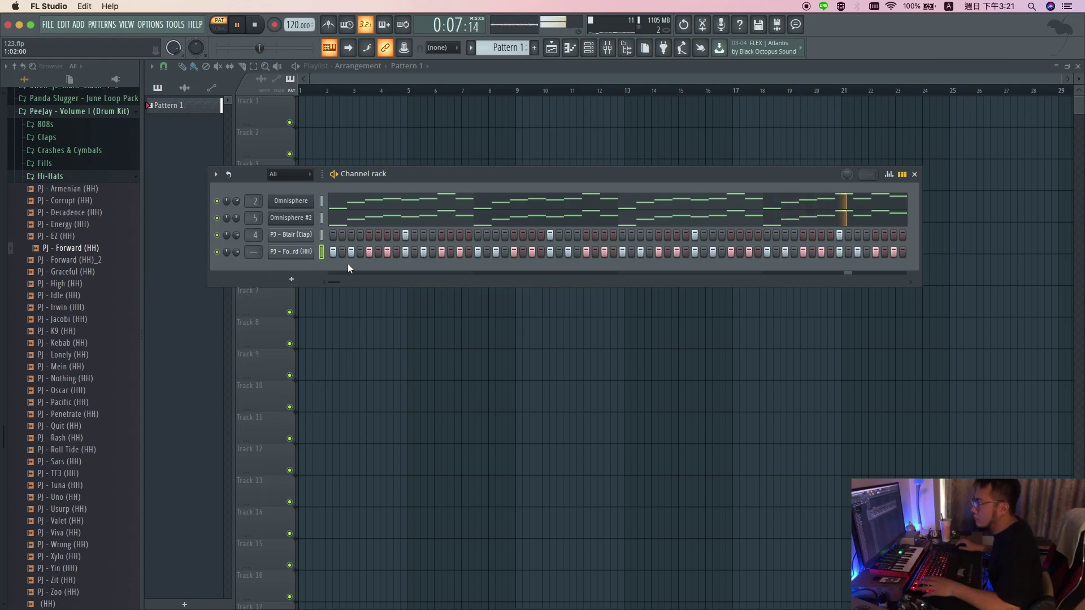
Try the hi-hat on every step of its row, return it to a hit on each 2 steps and play the pattern.
left_click_drag(334, 253, 836, 252)
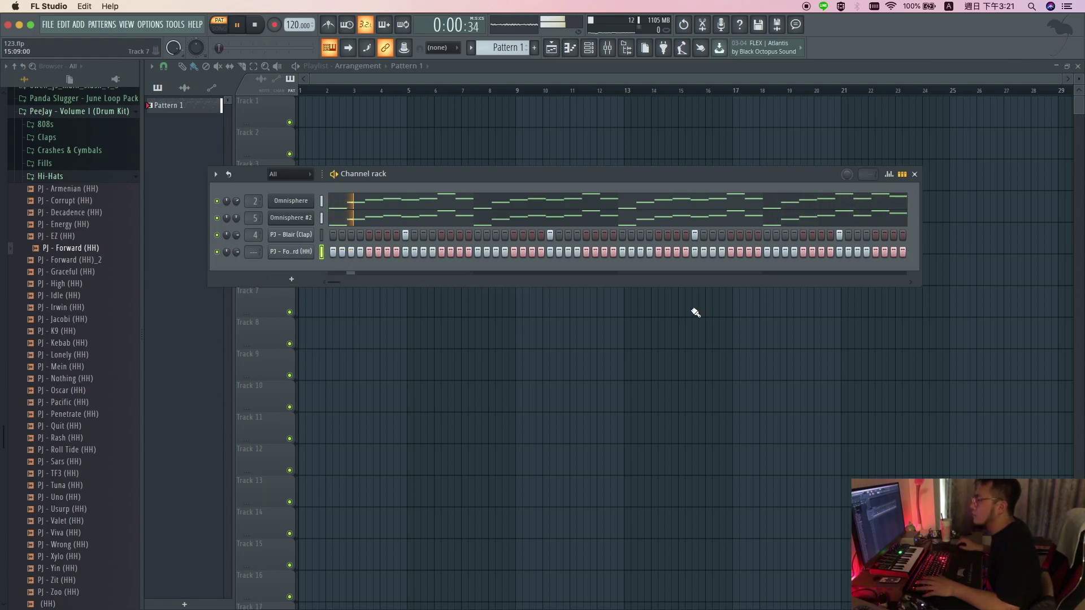
key("space")
right_click(298, 253)
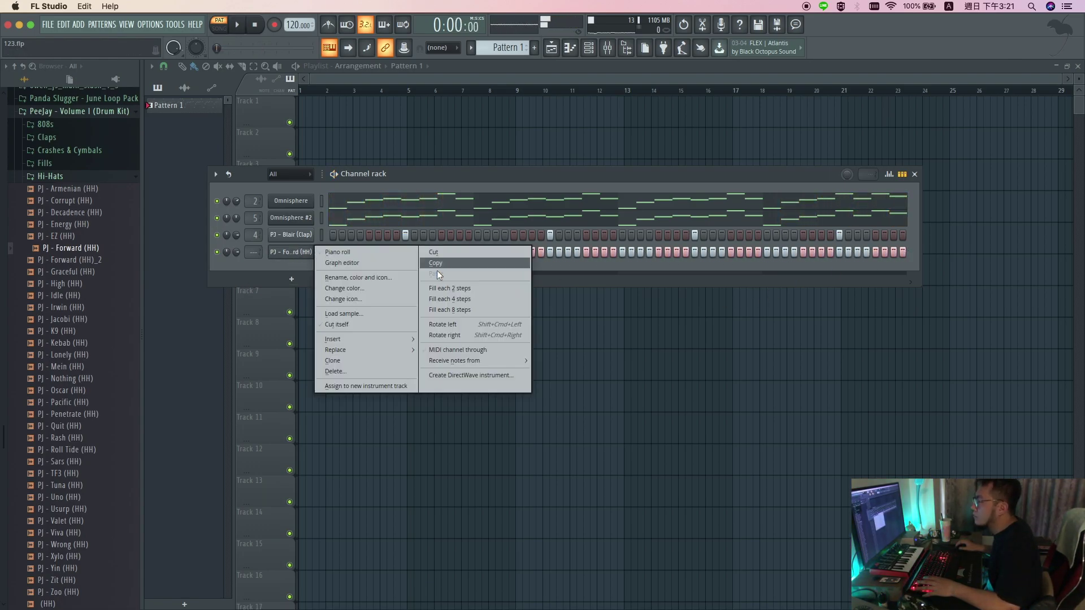
left_click(467, 289)
key("space")
Add PJ - Backwoods C (808) from the drum kit's 808s folder to the channel rack.
left_click(47, 124)
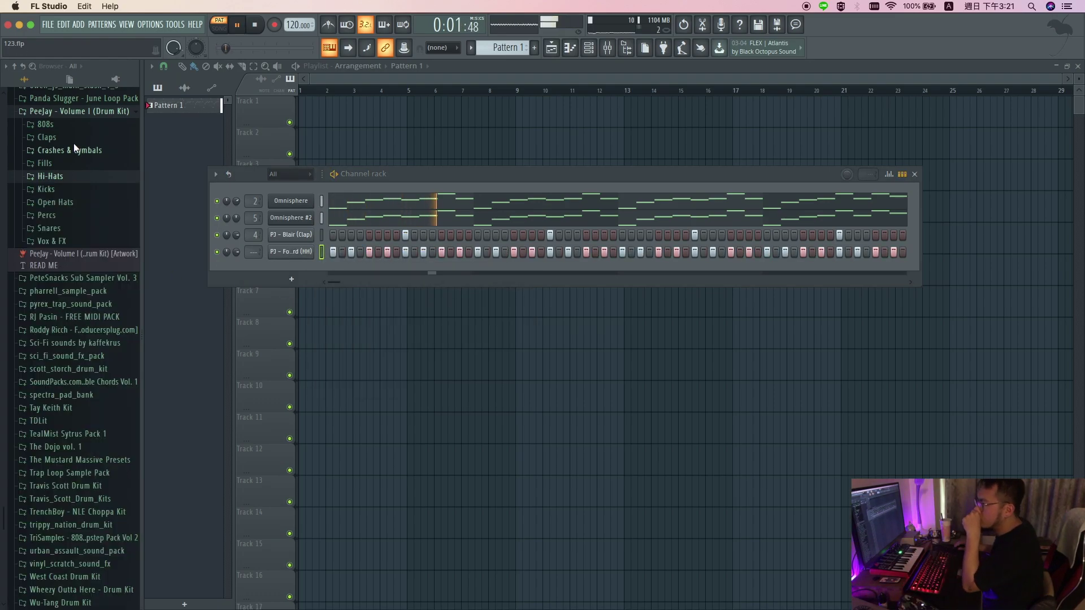
left_click(80, 161)
left_click_drag(85, 150, 291, 266)
right_click(291, 267)
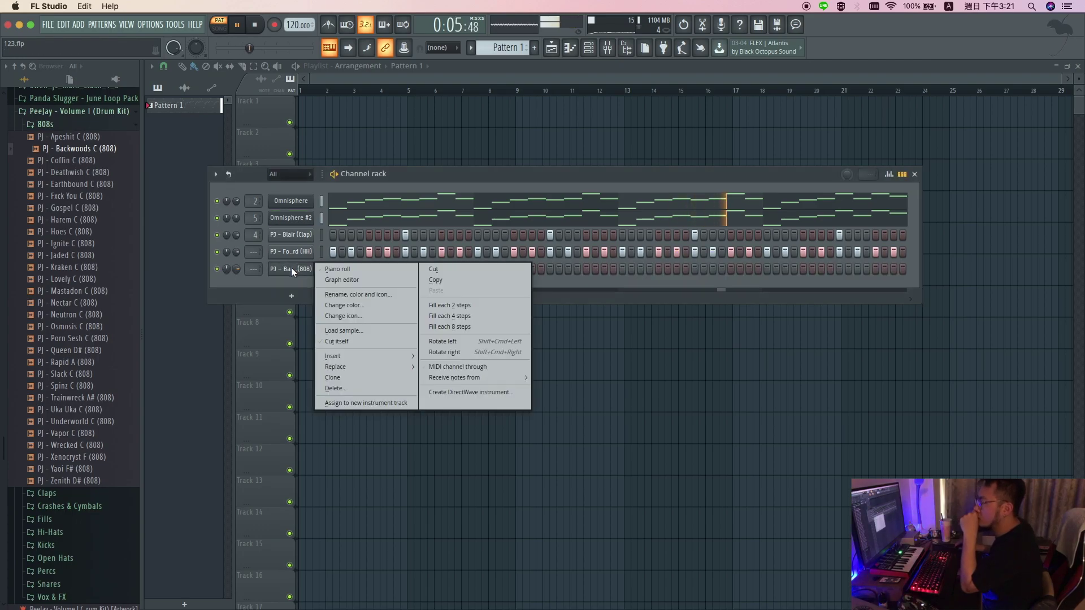
Draw two back-to-back G5 notes in bar 1 of the 808 piano roll and copy them to bars 3, 5 and 7.
right_click(294, 269)
left_click(330, 269)
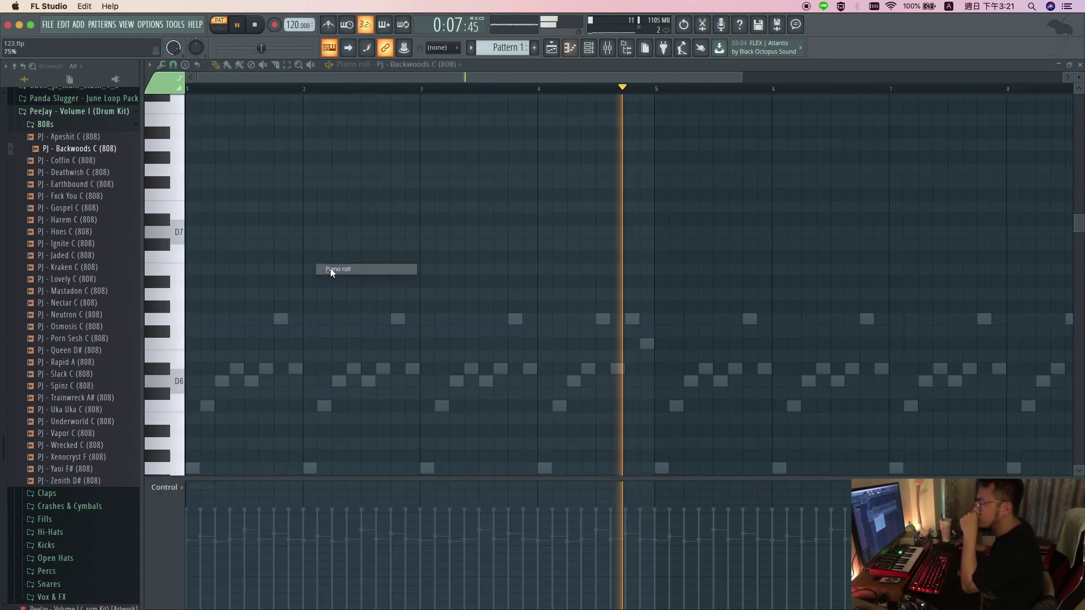
key("space")
scroll(308, 327, "down", 5)
left_click_drag(206, 365, 190, 378)
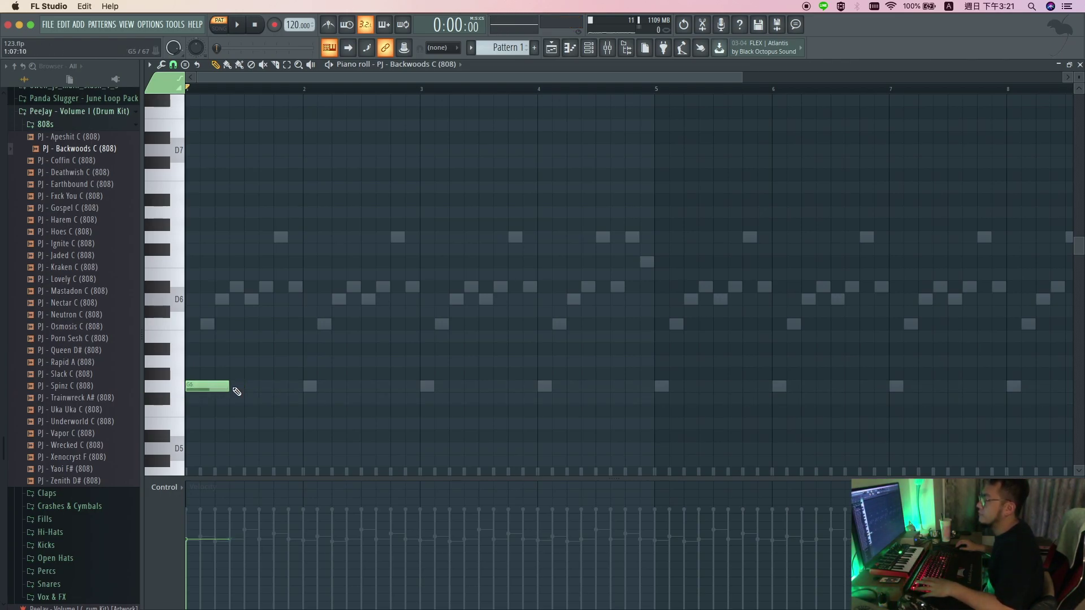
scroll(328, 365, "down", 2)
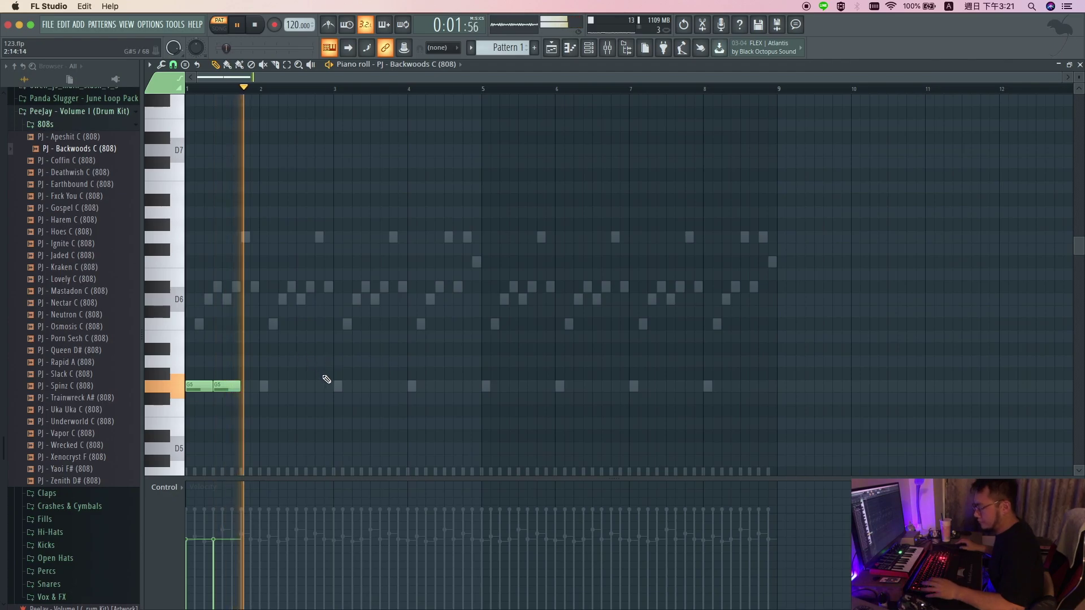
left_click_drag(273, 430, 193, 332)
left_click_drag(198, 388, 636, 391)
key("ctrl+d")
Fill the second half of bar 4 with A#5, D6 and two short G5 808 notes and play the pattern.
key("space")
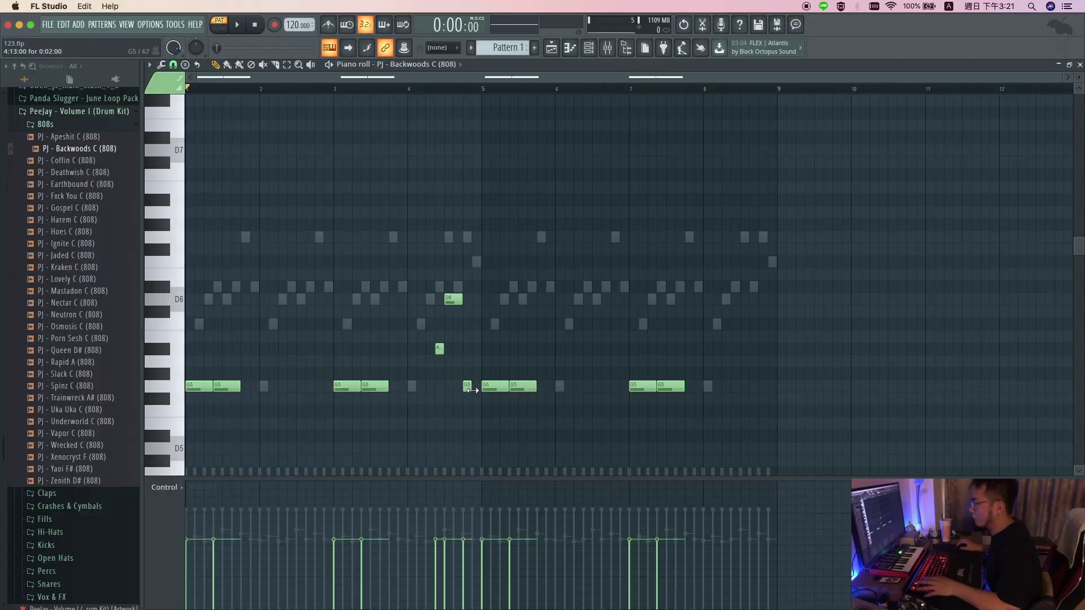
left_click(475, 388)
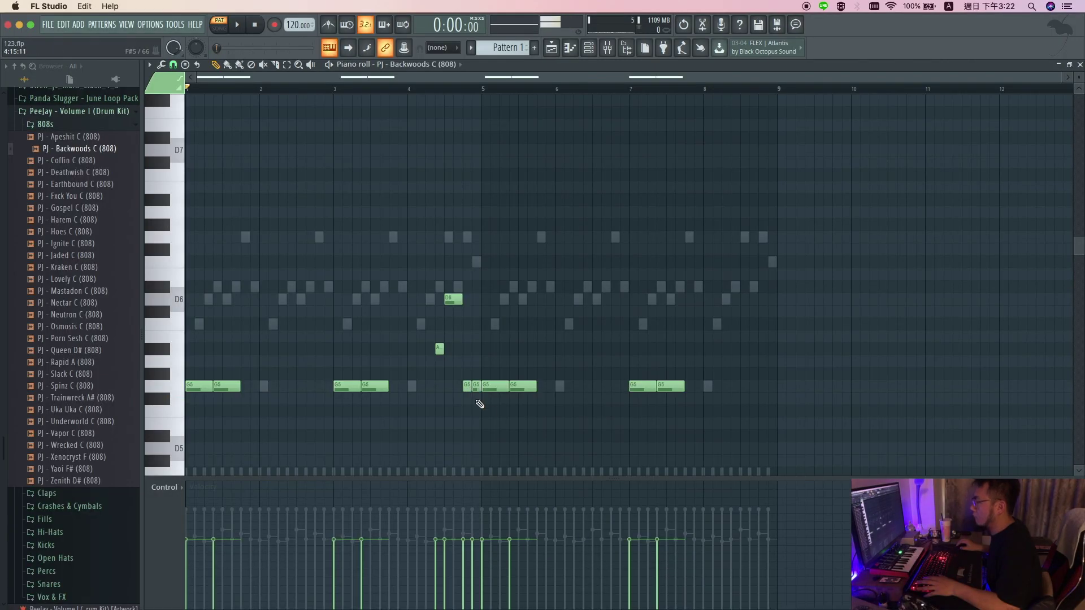
key("space")
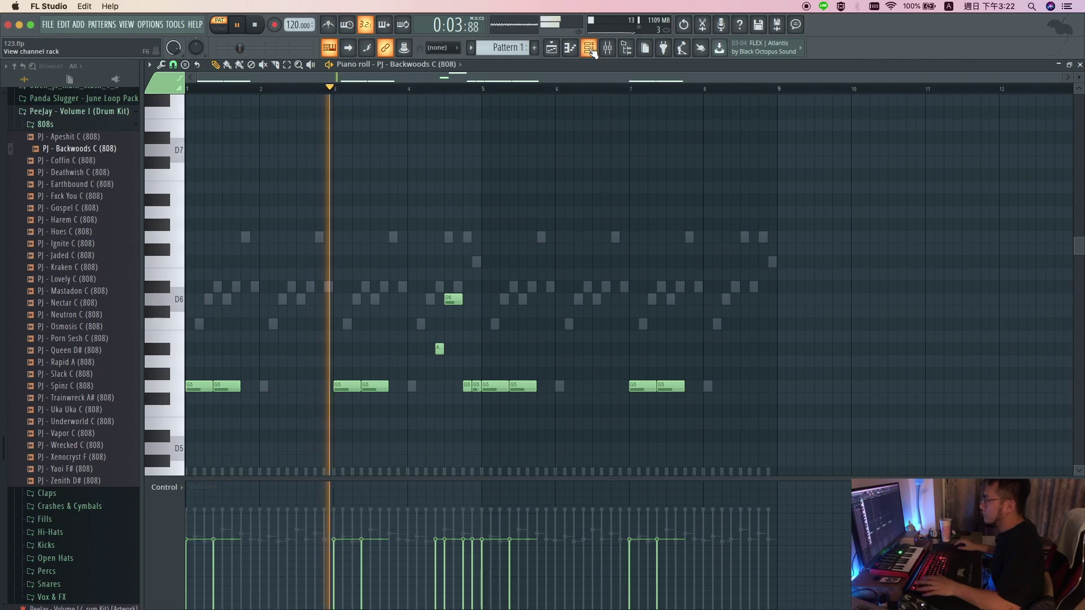
Raise the velocity of all 808 notes to the maximum.
key("F6")
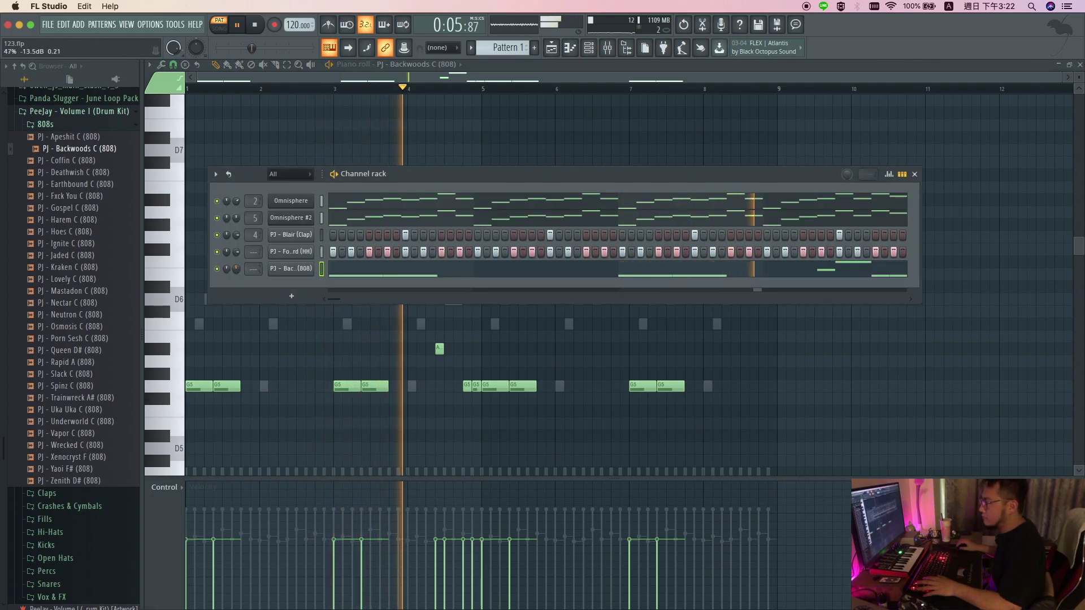
key("F6")
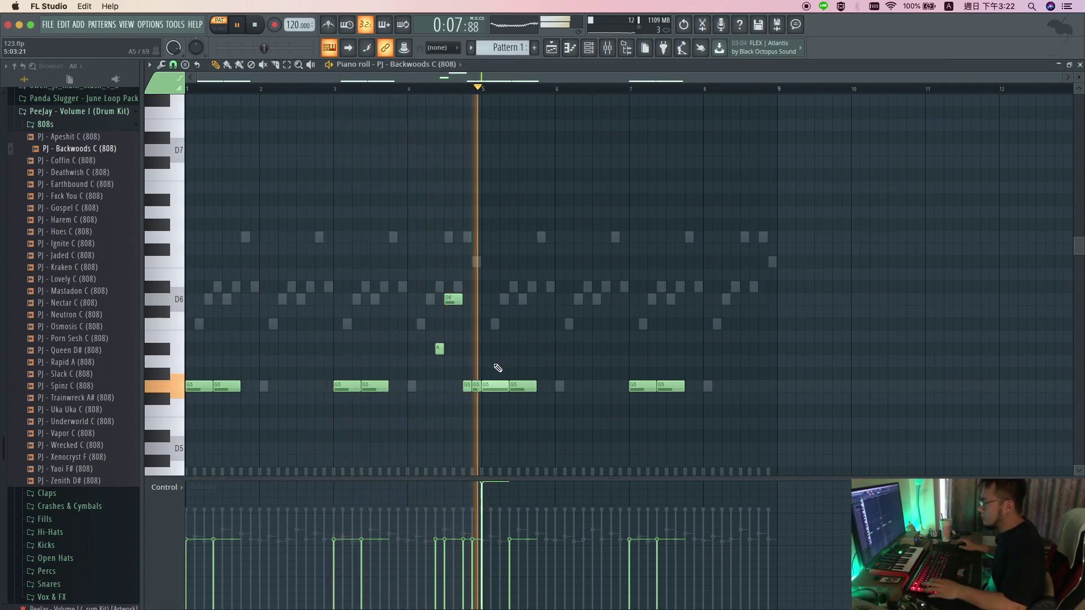
key("ctrl+a")
scroll(501, 363, "up", 5)
key("ctrl+d")
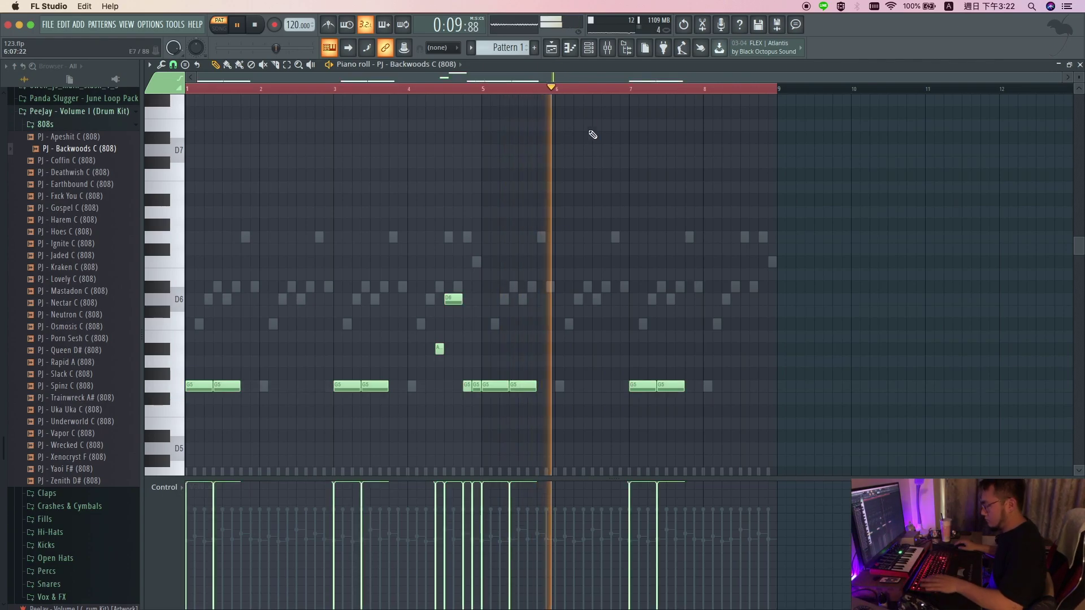
Turn up the system volume and lower the 808 channel's volume to 39%.
key("XF86AudioRaiseVolume")
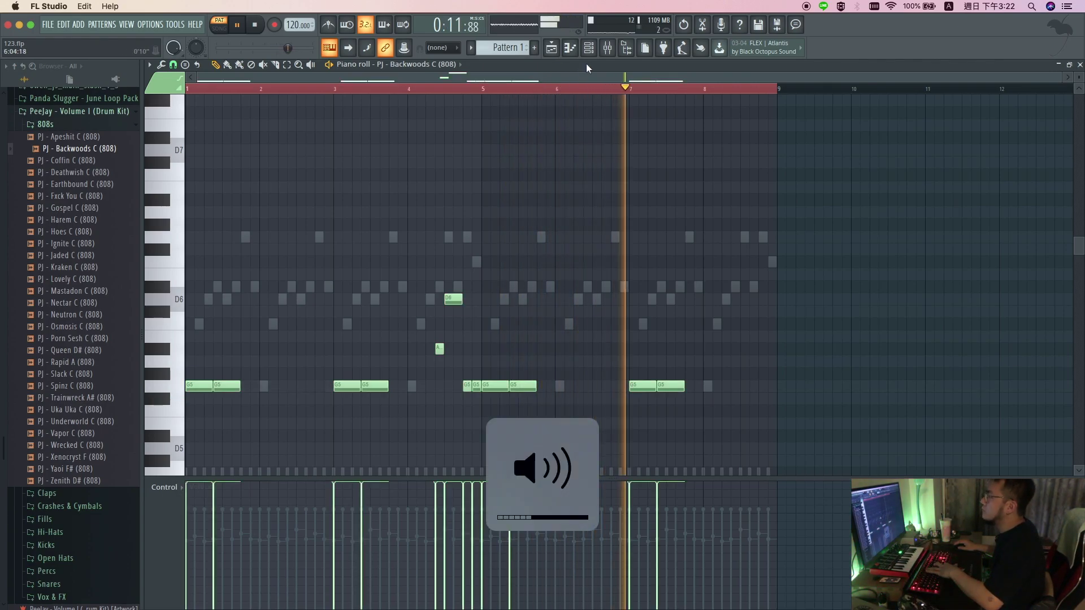
key("F6")
left_click_drag(236, 270, 236, 276)
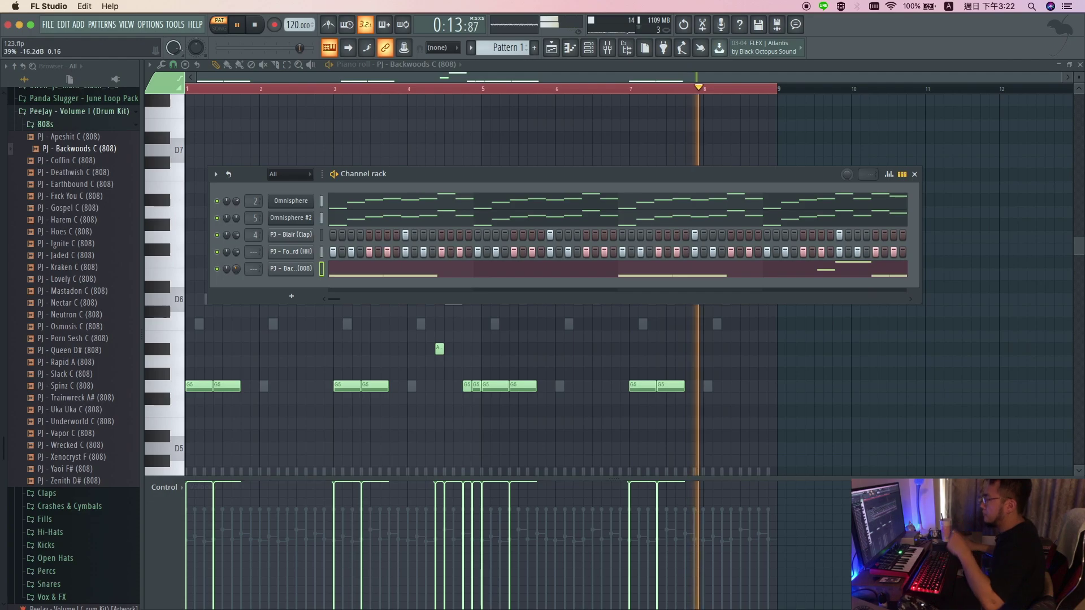
Add an F#7 808 note at the end of bar 3 and change the bar 4 fill to D6, D#6, C6, C6.
key("F6")
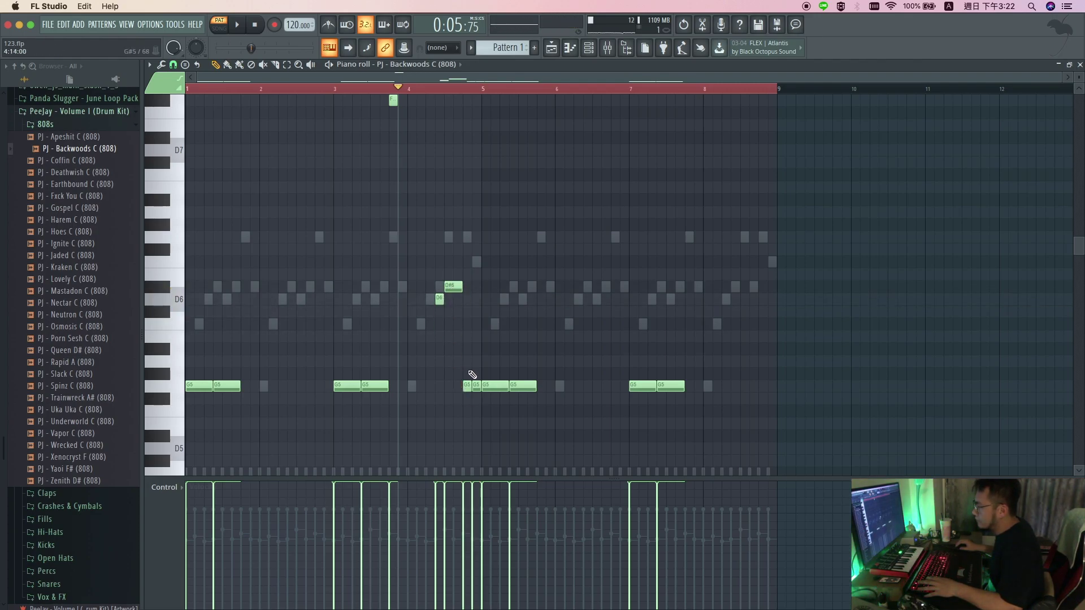
left_click(523, 314, "super")
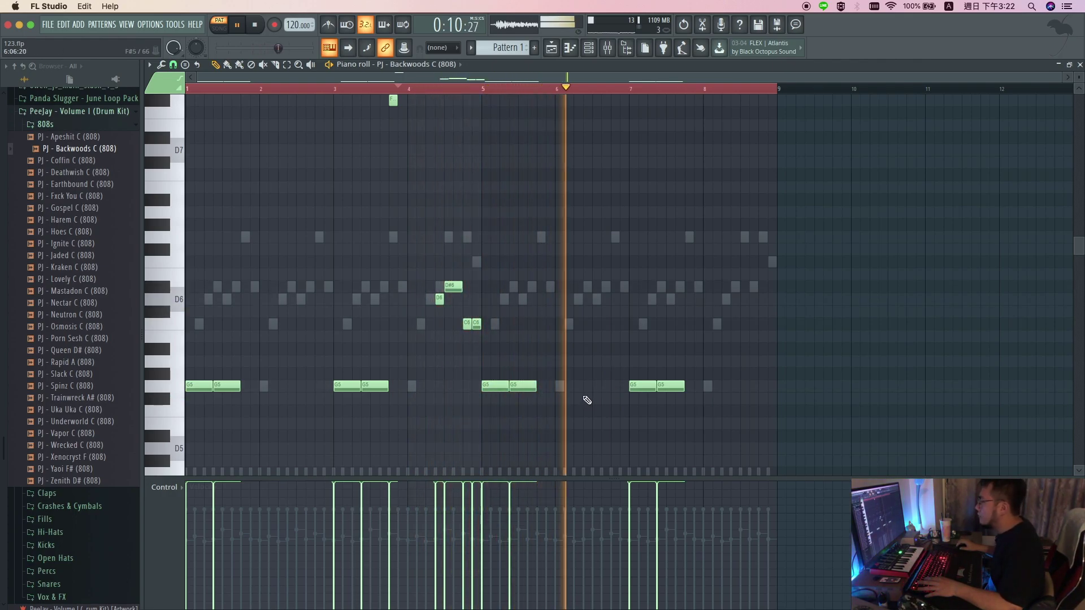
Add a short D#6 808 note in the second half of bar 6.
left_click(597, 386)
key("space")
key("space")
left_click_drag(603, 388, 609, 292)
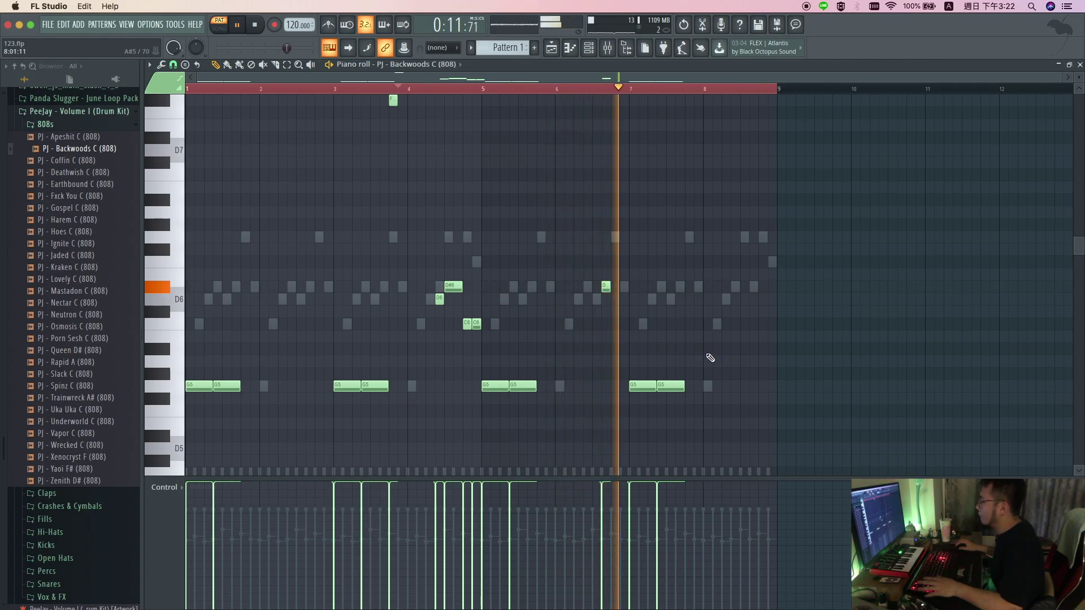
Add D#6, C6, three G6 and one G5 808 notes in bar 8, and lengthen the D#6 and C6 notes in bars 6 and 8.
key("space")
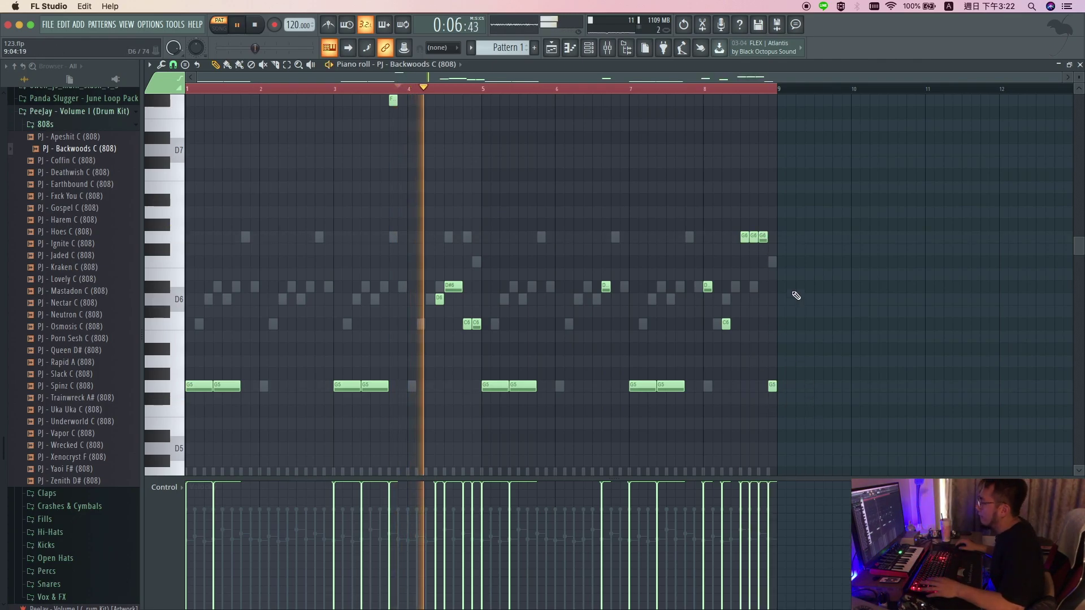
left_click_drag(711, 287, 721, 288)
left_click(736, 324)
right_click(736, 324)
left_click_drag(730, 324, 739, 324)
left_click_drag(609, 287, 627, 288)
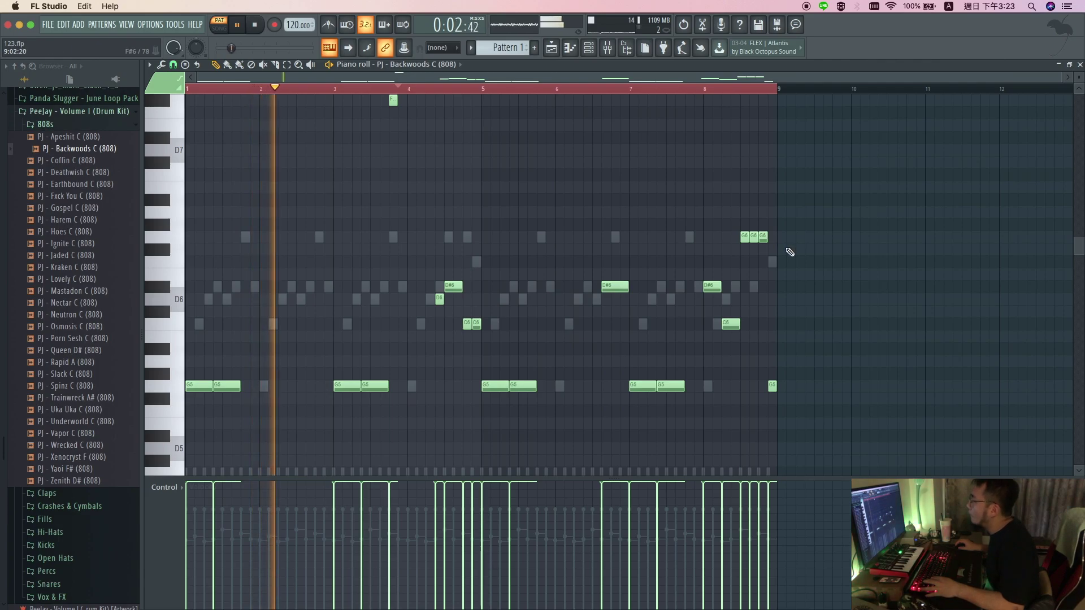
Try the 808 notes one octave lower during playback and move them back up an octave.
key("ctrl+Down")
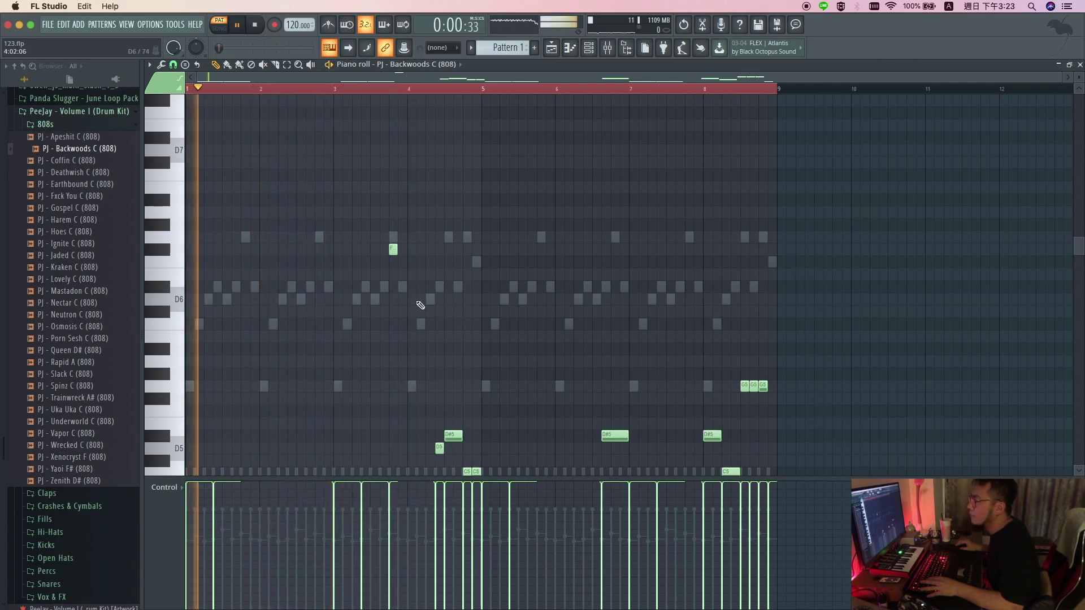
scroll(452, 277, "down", 4)
key("ctrl+Up")
key("space")
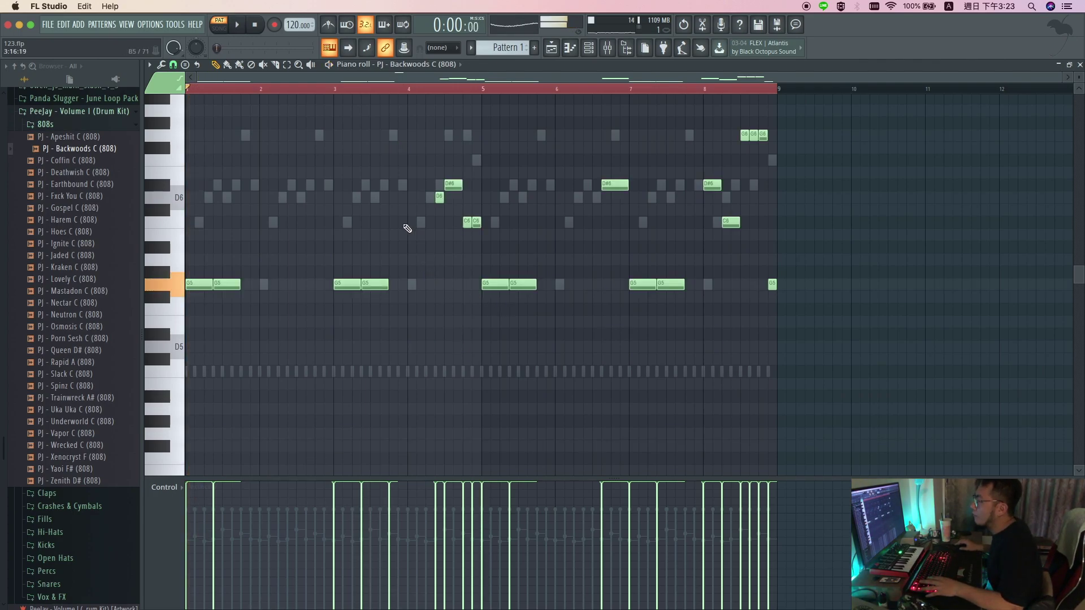
Transpose all 808 notes down three semitones.
scroll(401, 249, "up", 3)
key("shift+Down")
key("shift+Down")
key("shift+Down")
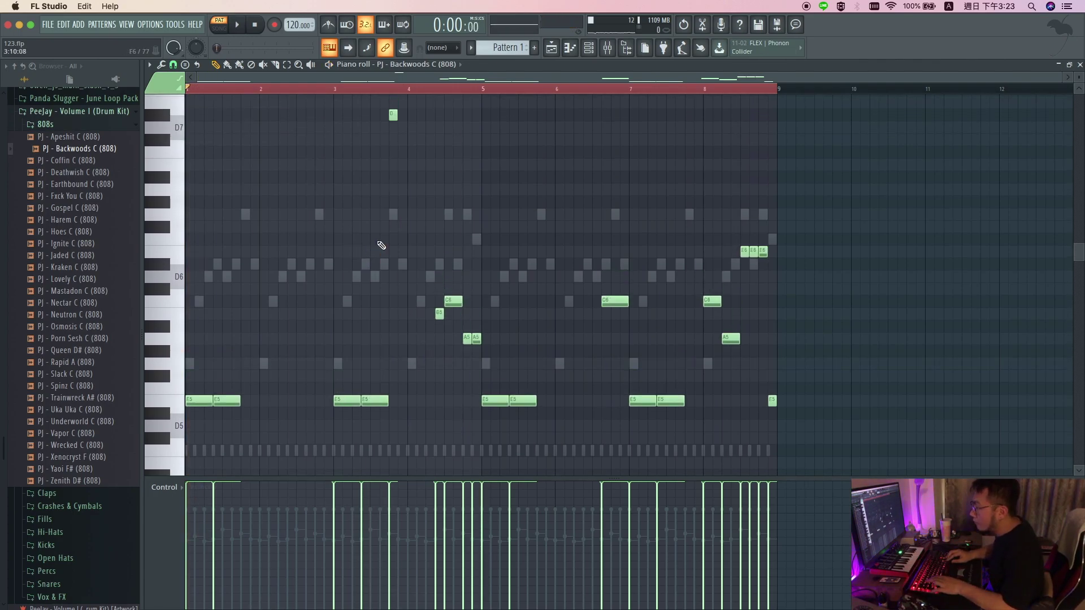
Lower all 808 notes two more semitones, and transpose the first Omnisphere melody down five semitones.
key("shift+Down")
key("shift+Down")
left_click(589, 49)
left_click(497, 204)
key("shift+Down")
key("shift+Down")
key("shift+Down")
key("shift+Down")
key("shift+Down")
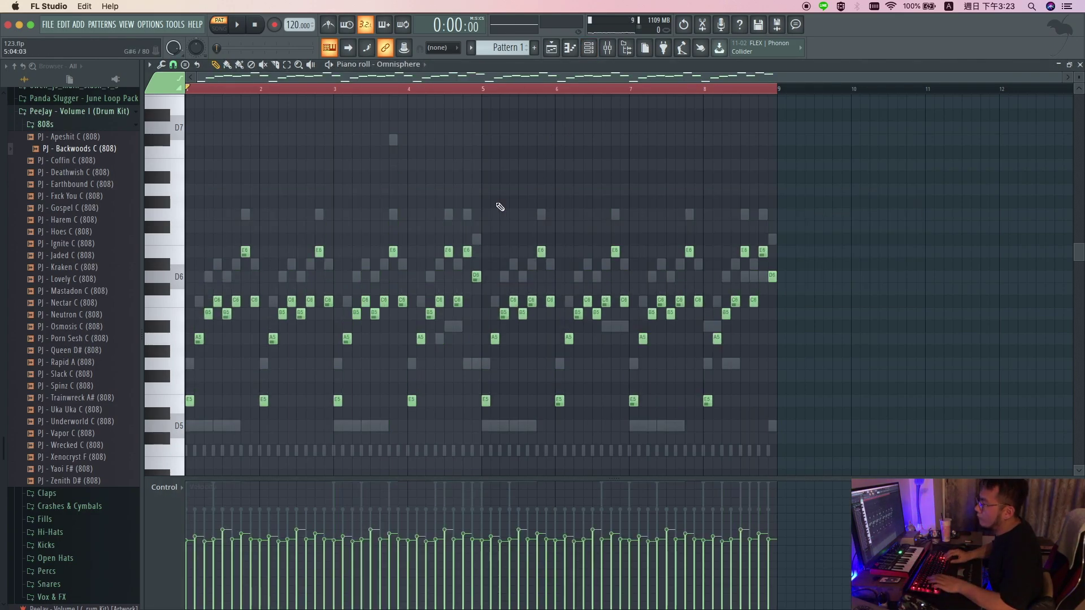
Transpose all notes of the Omnisphere #2 melody down five semitones.
left_click(589, 48)
left_click(531, 224)
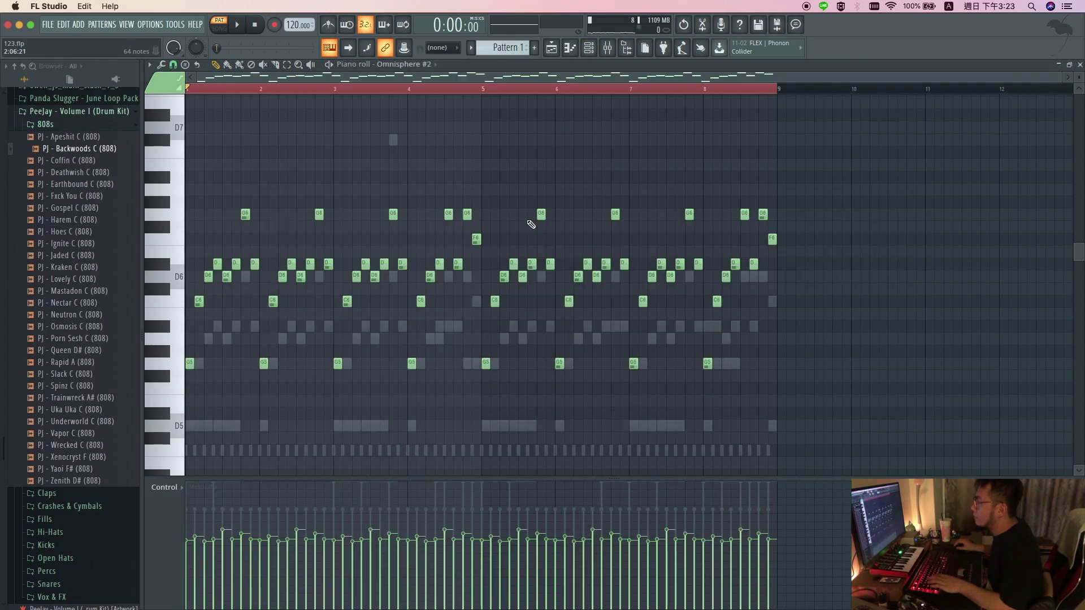
key("shift+Down")
key("shift+Down")
key("shift+Down")
key("shift+Down")
key("shift+Down")
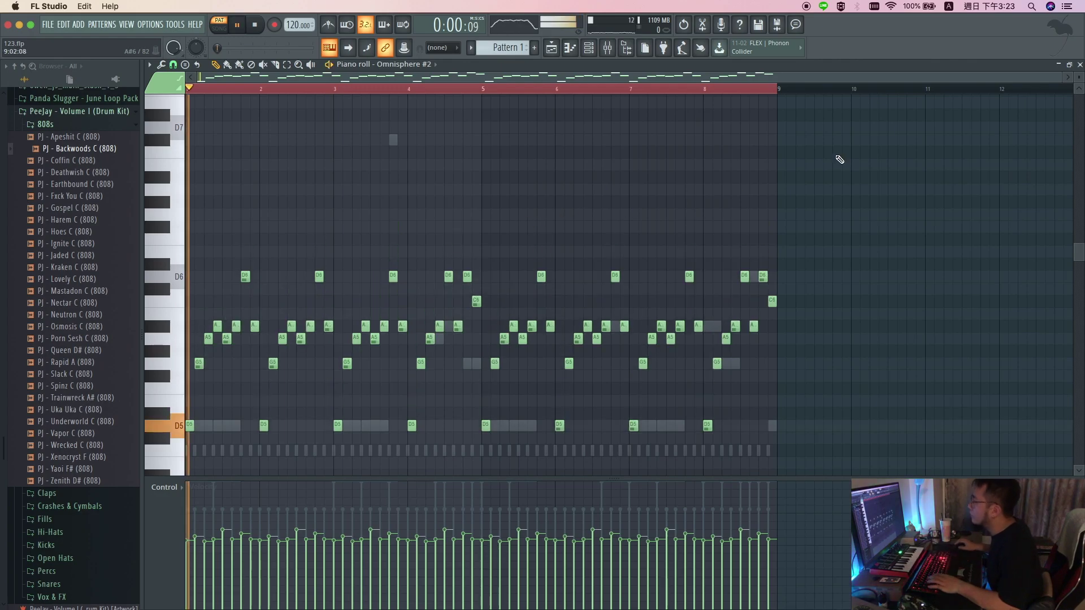
Route the hi-hat and 808 channels to mixer tracks 6 and 7, and lower the 808's high note in bar 3 one octave.
key("F5")
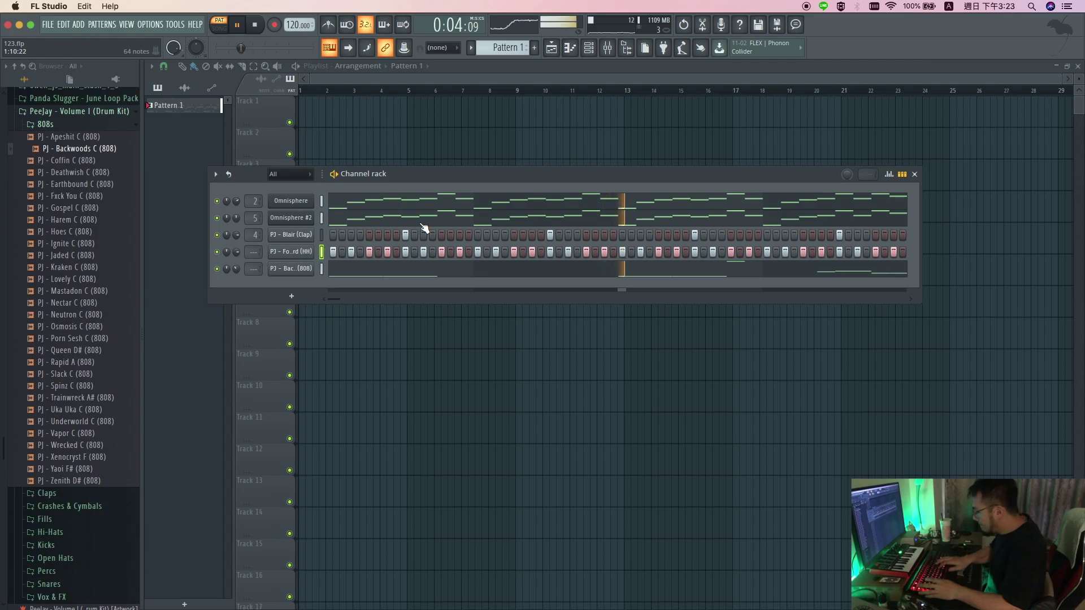
key("ctrl+l")
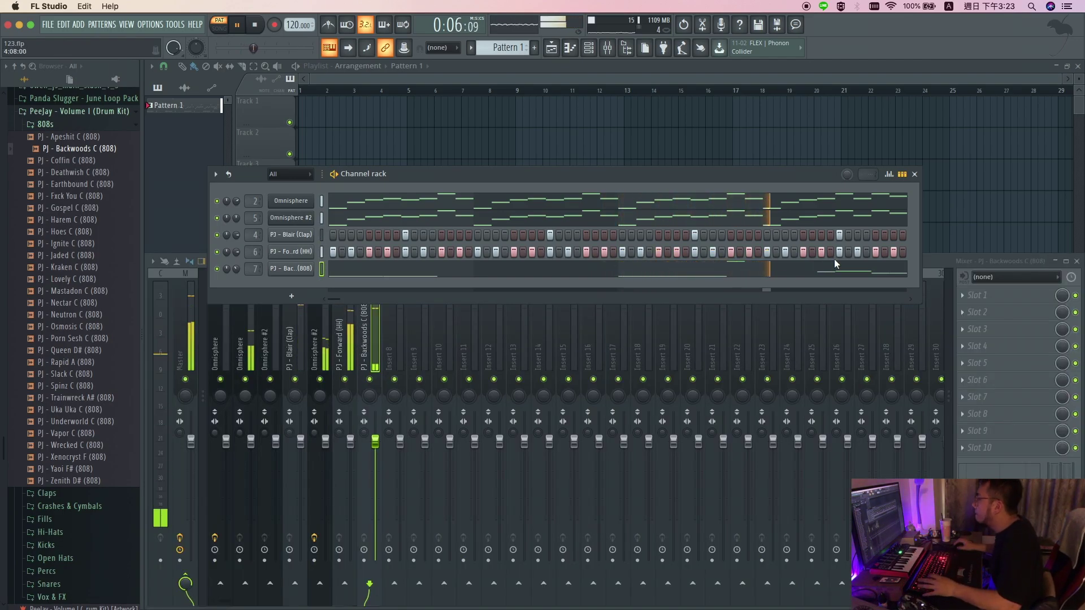
key("F7")
left_click_drag(528, 206, 324, 100)
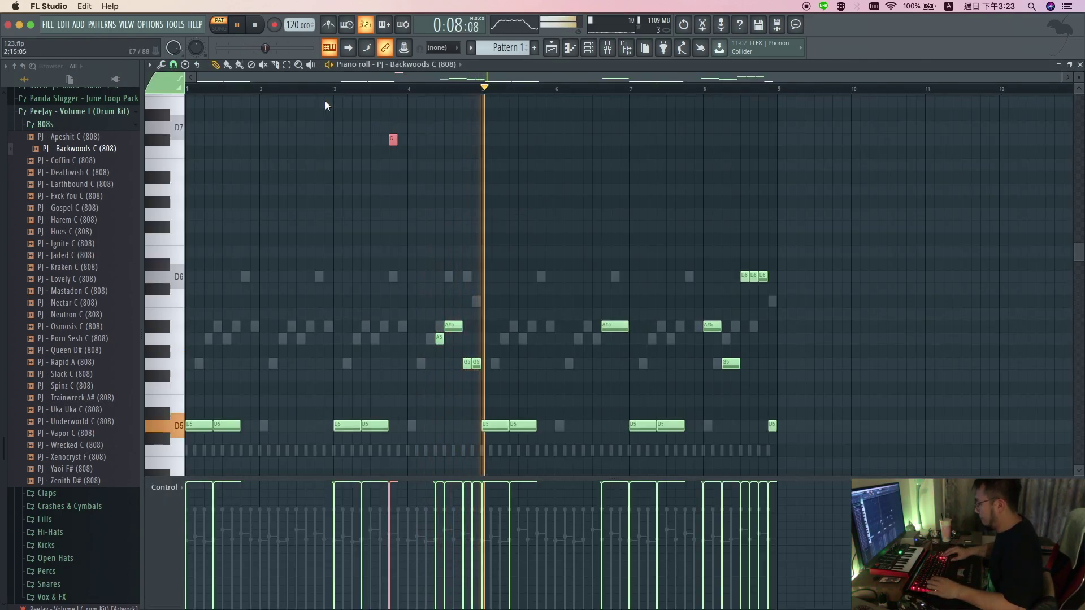
key("ctrl+Down")
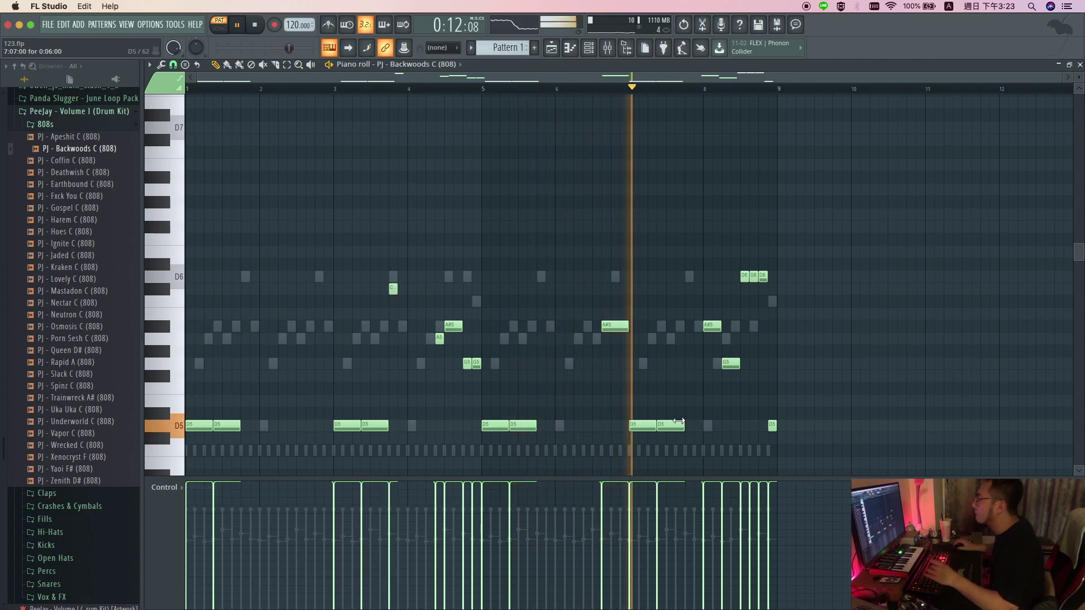
Add a short G6 808 note just before the three D6 notes in bar 8, and move the short note ending bar 3 to A#5.
left_click(735, 226)
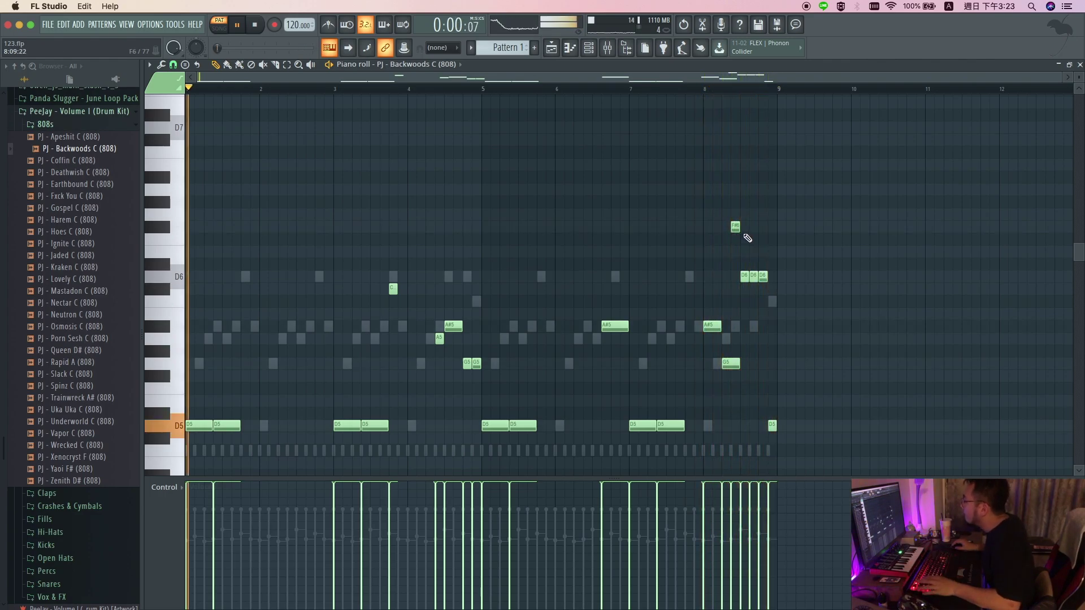
right_click(735, 226)
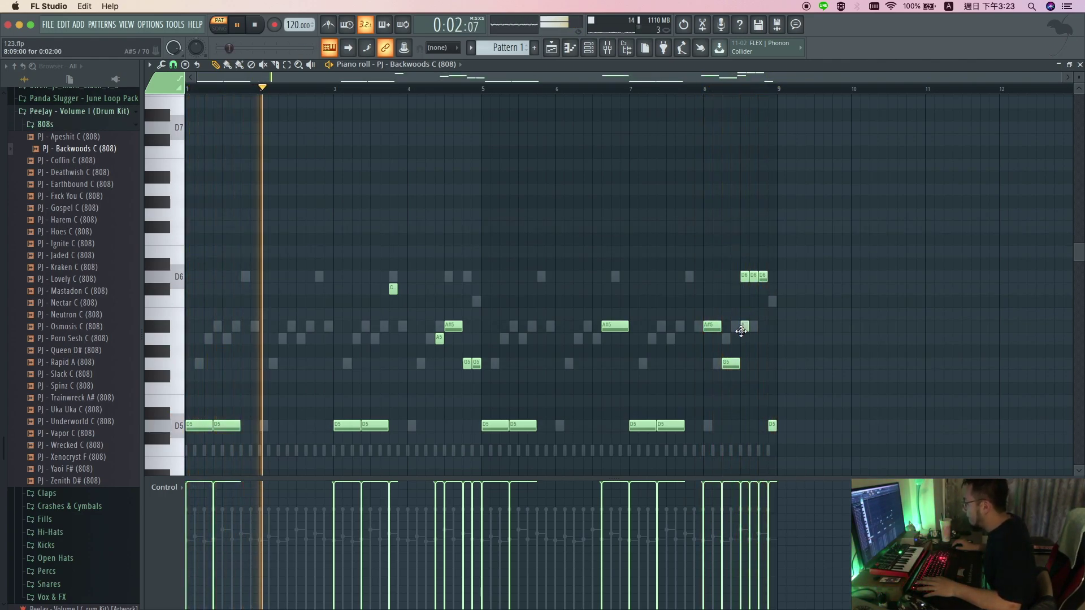
left_click(734, 326)
left_click_drag(735, 326, 732, 368)
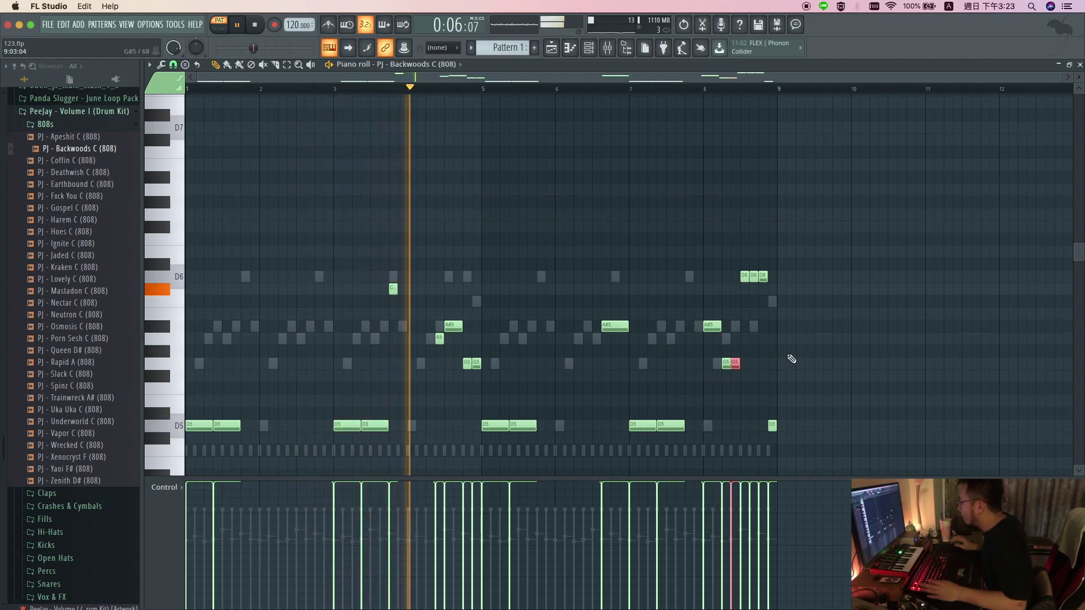
key("ctrl+Up")
left_click_drag(393, 289, 395, 331)
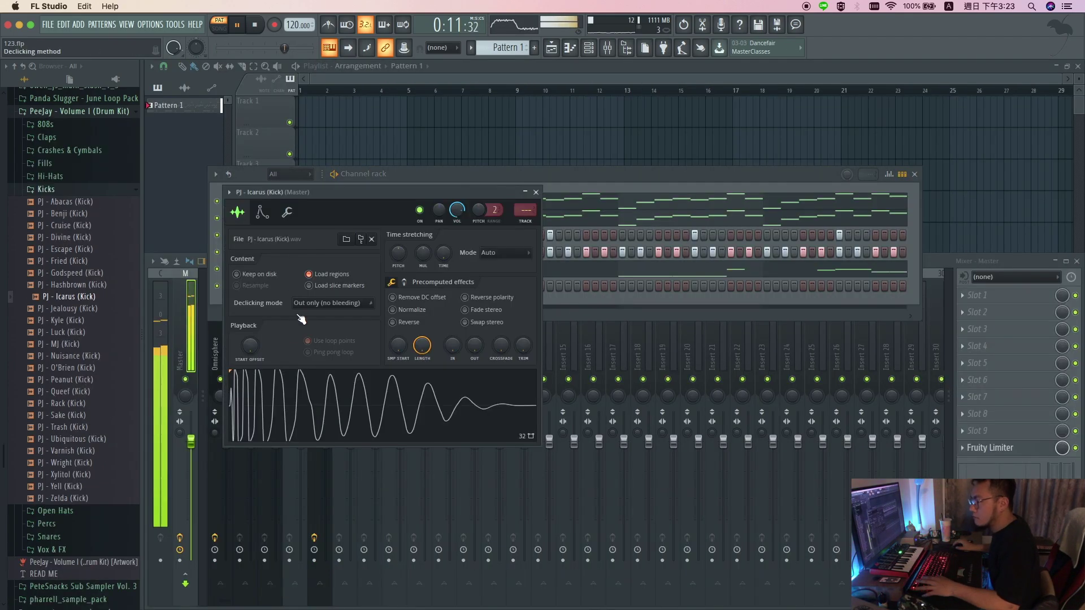
Copy the 808 channel's notes into the PJ - Icarus (Kick) channel and open the kick's piano roll.
key("Escape")
right_click(306, 271)
left_click(452, 281)
right_click(307, 287)
left_click(446, 309)
left_click(397, 292)
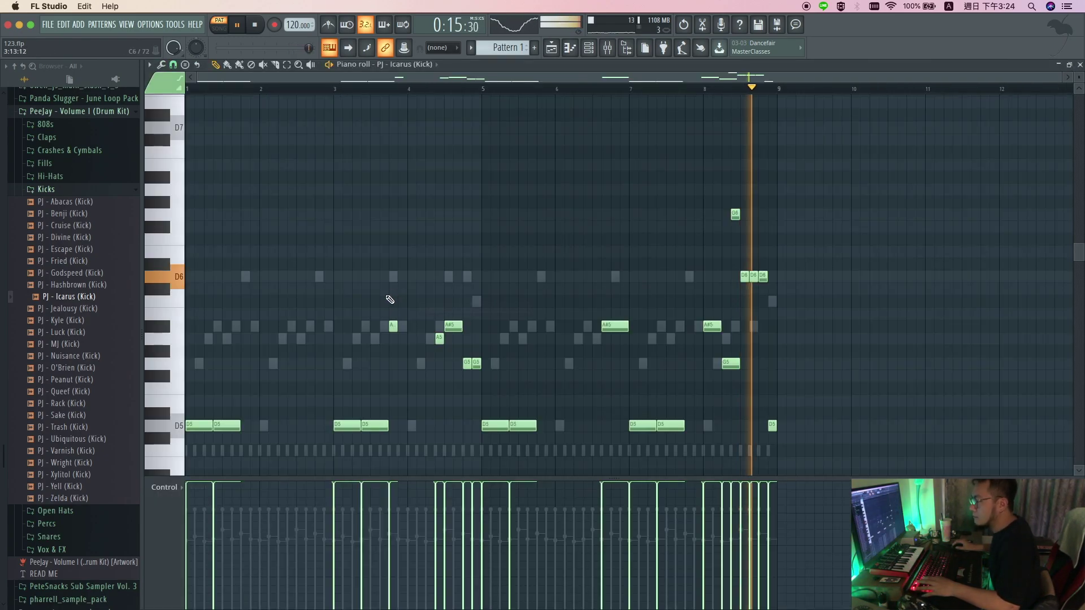
Transpose the kick notes down two semitones and move the higher notes in bars 3 and 4 to C5.
key("shift+Down")
key("shift+Down")
left_click_drag(460, 265, 487, 239)
scroll(487, 240, "down", 2)
scroll(489, 173, "down", 1)
right_click(485, 155)
left_click_drag(394, 265, 393, 369)
left_click_drag(505, 297, 471, 366)
left_click_drag(480, 270, 447, 364)
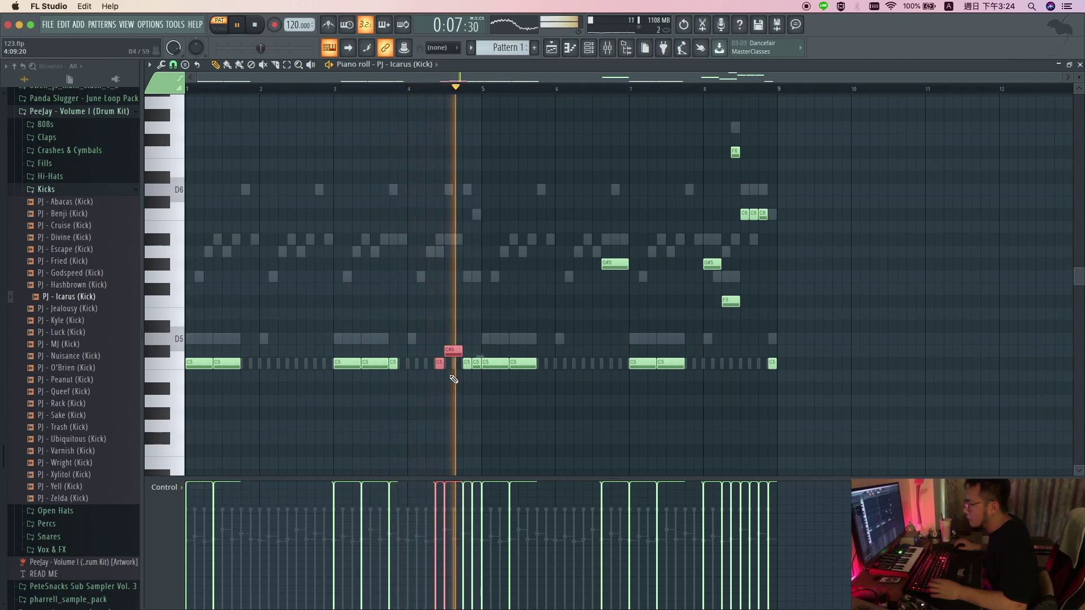
Move the higher kick notes in bars 6 and 8 to C5 and delete the F6 note in bar 8.
left_click_drag(616, 264, 617, 365)
left_click_drag(745, 309, 712, 366)
left_click_drag(738, 203, 782, 228)
key("super+Down")
right_click(736, 153)
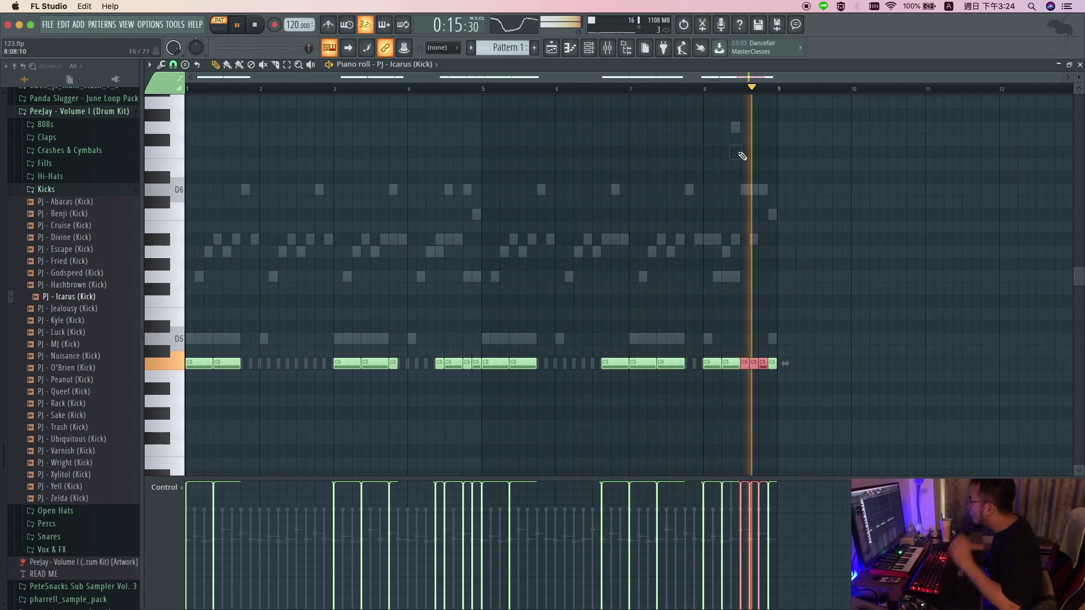
Discard the lengths of all kick notes to make them uniformly short, and route the kick to mixer track 8.
key("super+a")
key("shift+d")
left_click(703, 303, "super")
key("super+s")
left_click(1080, 65)
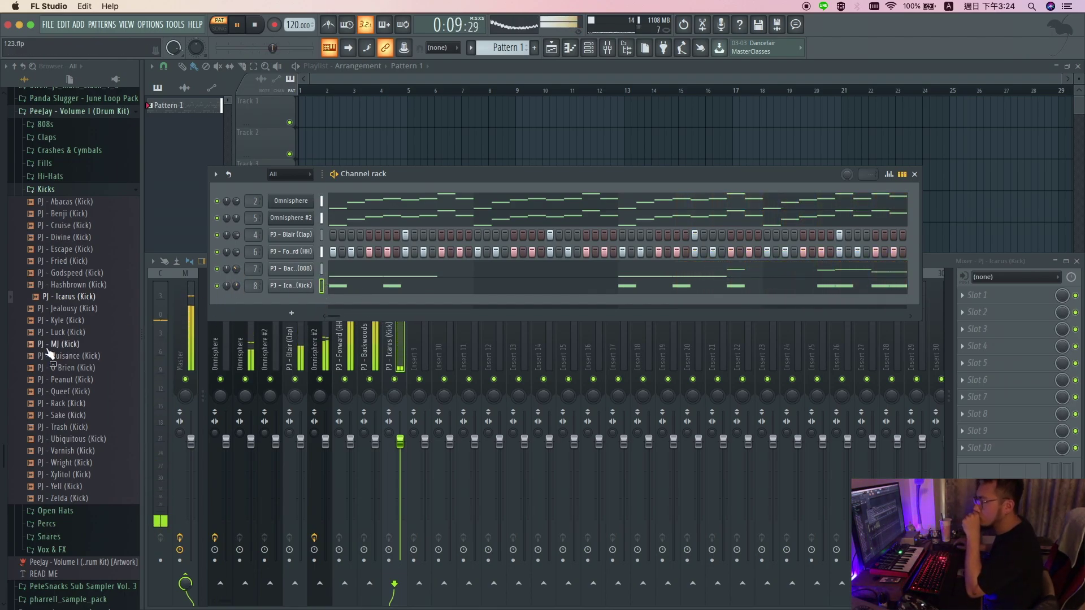
Load PJ - Finale (Snare) from the Snares folder as a new channel and try three consecutive steps on it.
left_click(72, 193)
left_click(72, 229)
left_click(74, 289)
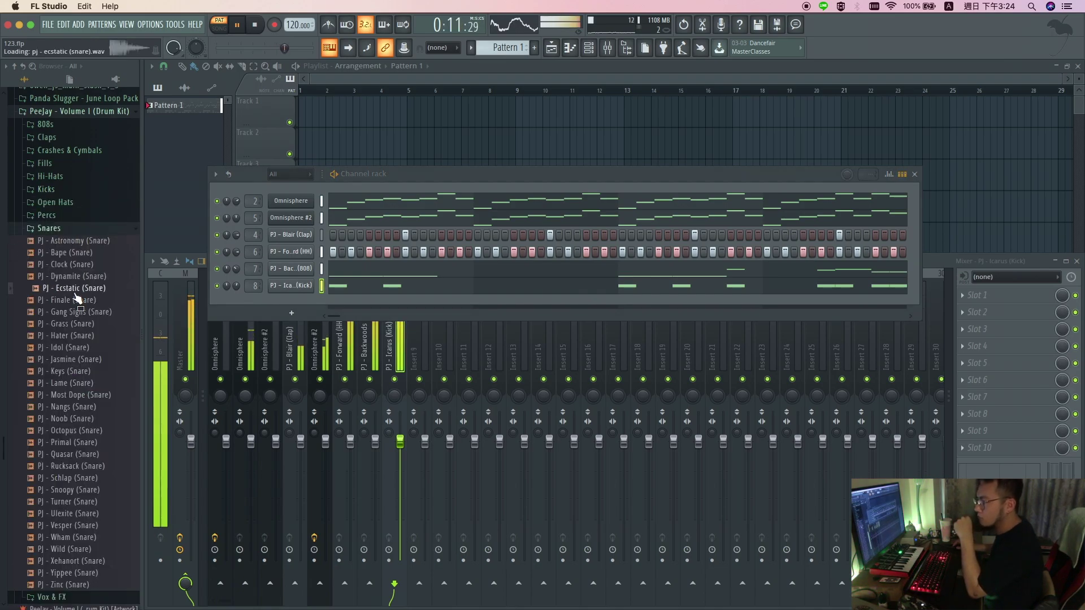
left_click_drag(292, 301, 292, 302)
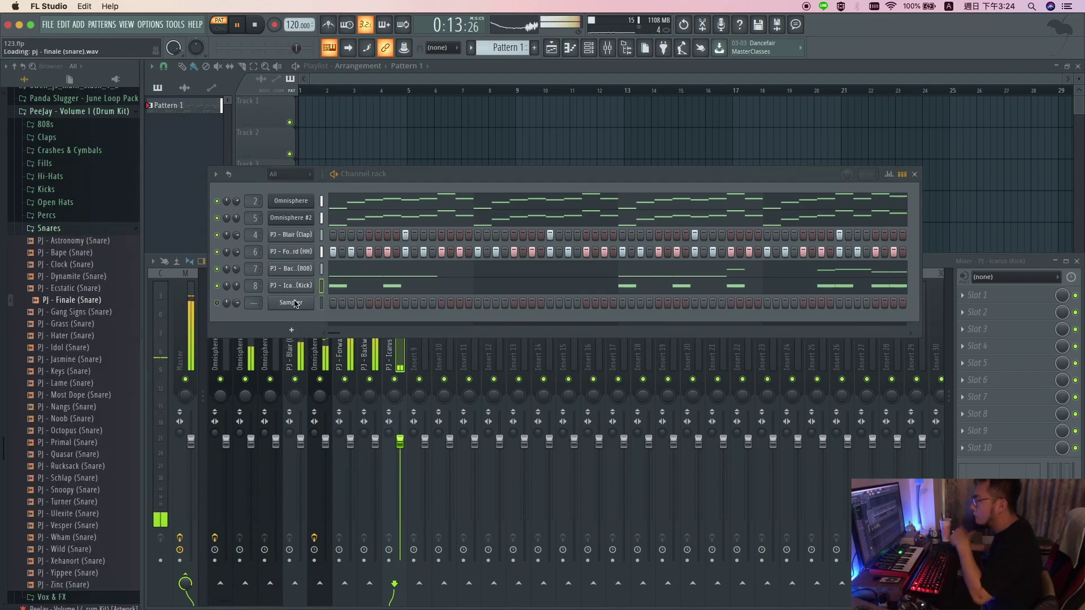
left_click_drag(442, 303, 460, 303)
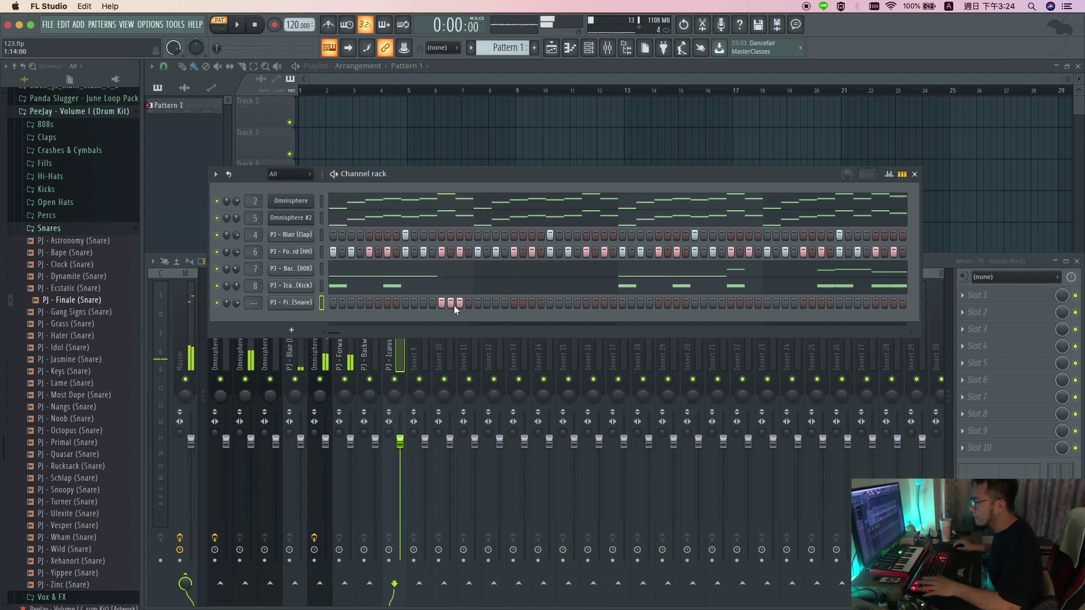
Open the snare channel's piano roll and set its snap to 1/3 step.
right_click(330, 305)
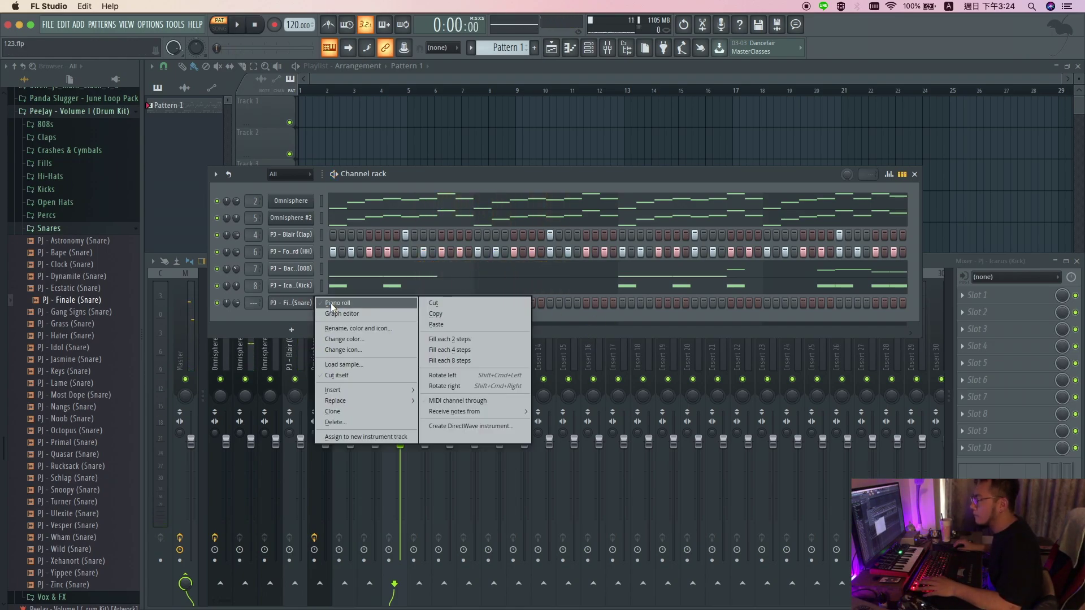
left_click(339, 303)
left_click(186, 65)
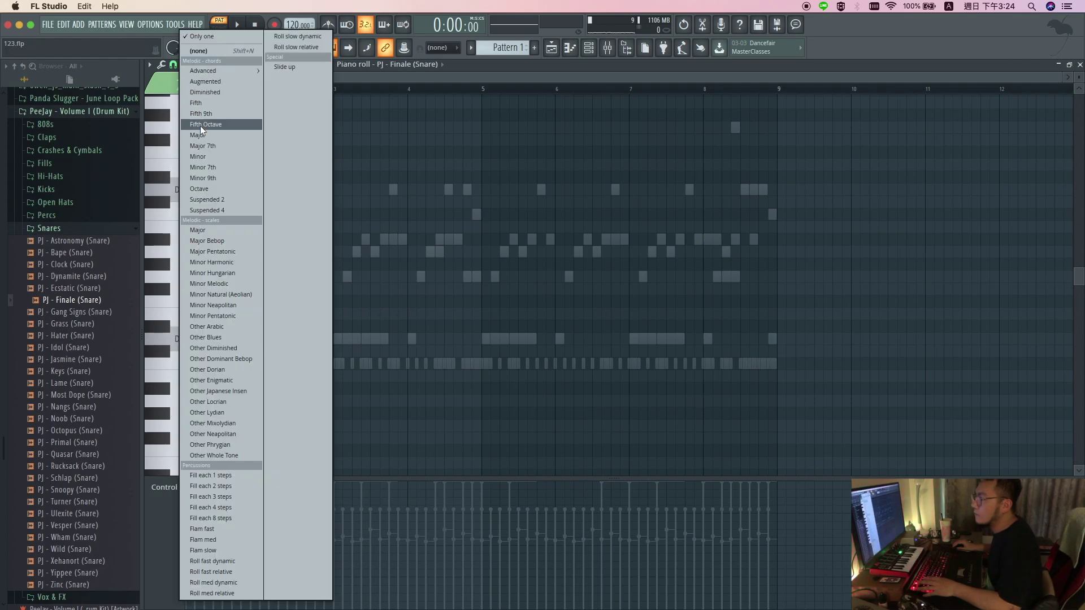
left_click(175, 66)
left_click(183, 64)
left_click(171, 65)
left_click(163, 65)
left_click(172, 64)
left_click(173, 65)
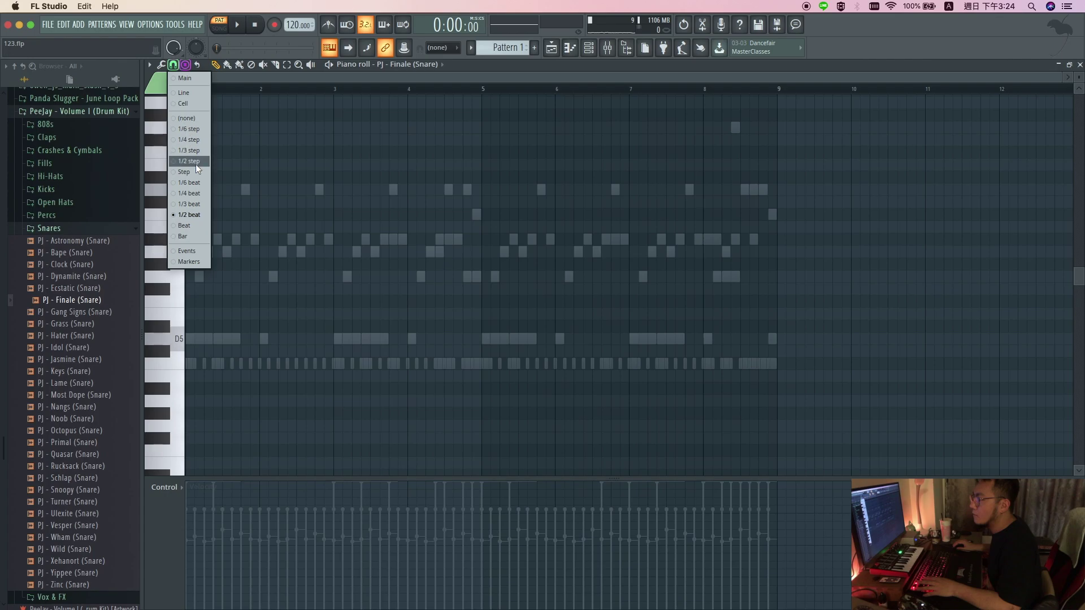
left_click(195, 140)
left_click(172, 65)
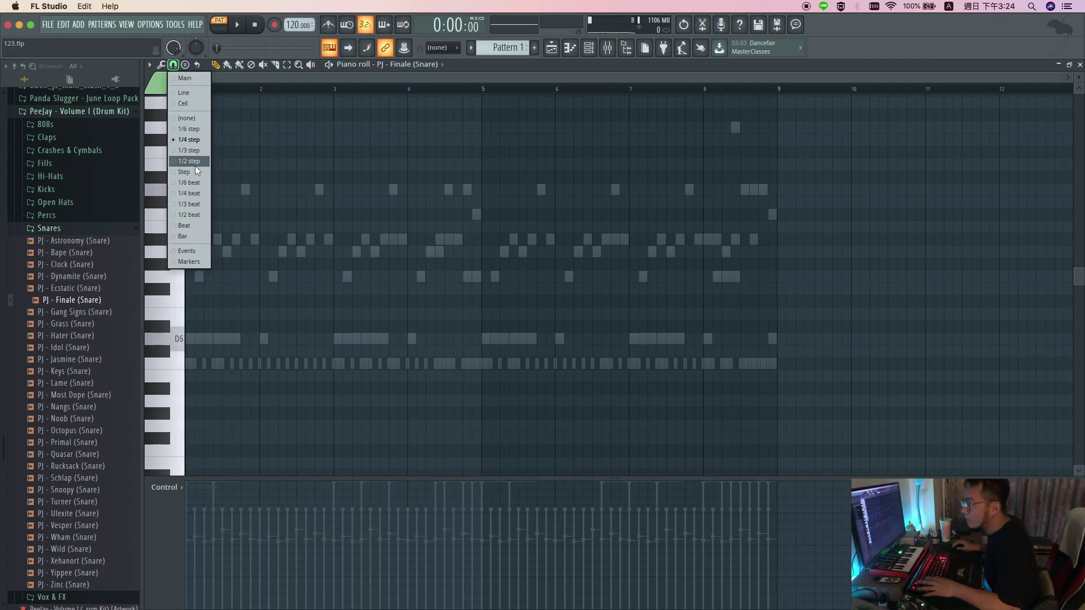
left_click(198, 148)
Draw a roll of short consecutive C5 snare notes in the second half of bar 2.
scroll(290, 277, "up", 3)
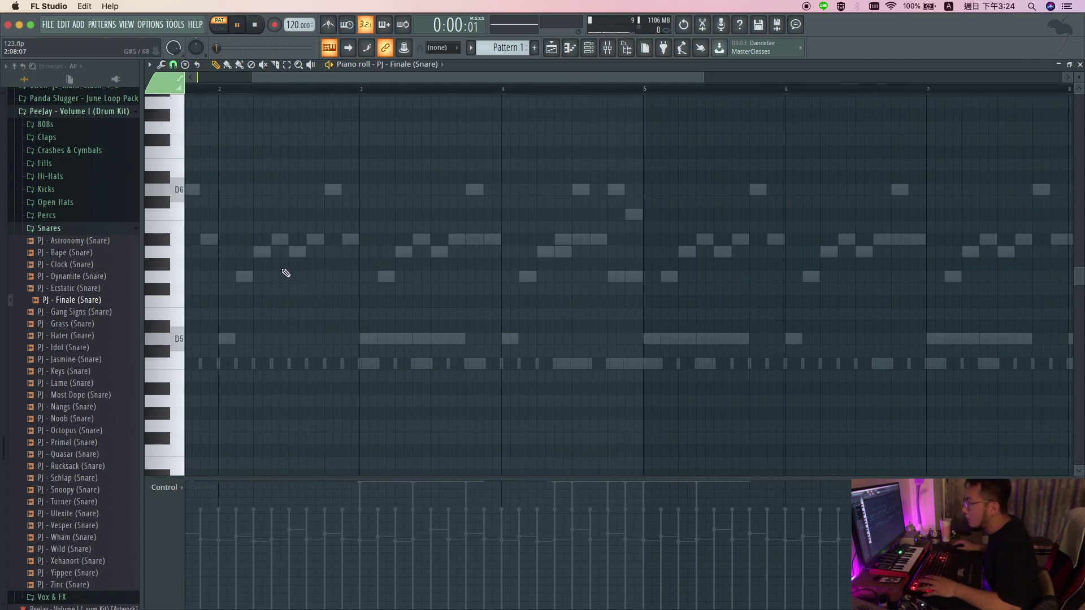
key("space")
left_click_drag(282, 267, 573, 311)
key("space")
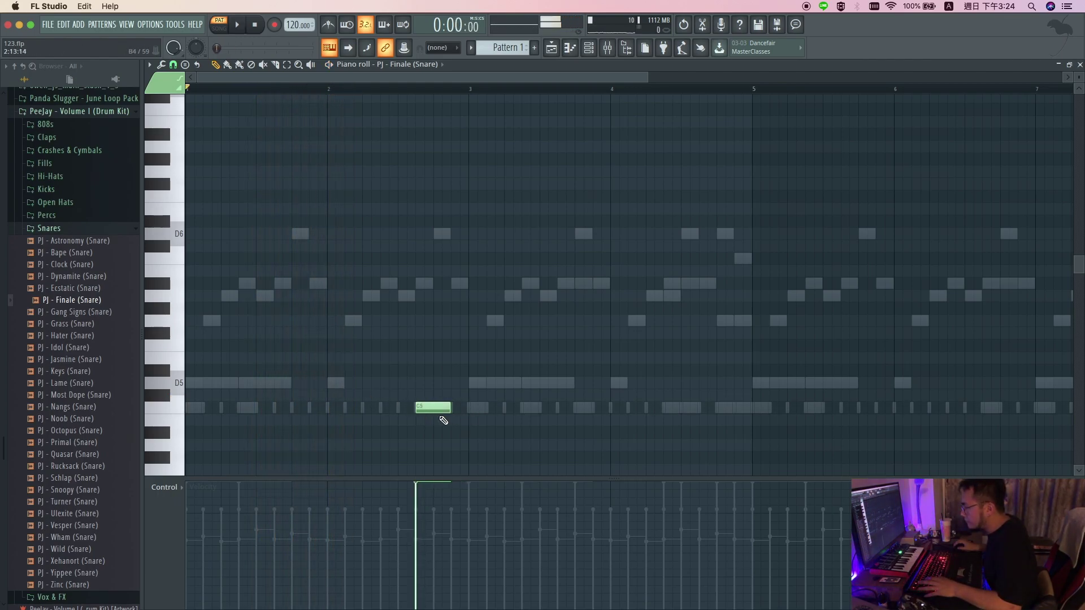
scroll(420, 409, "up", 5)
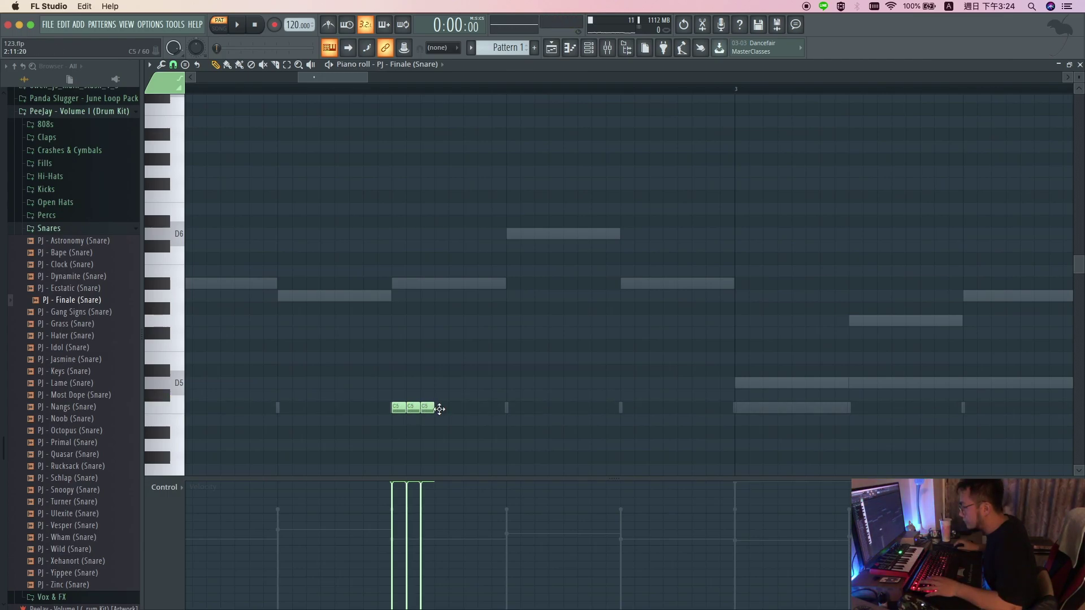
Raise the five-note snare roll in bar 2 to F5, audition it and reduce its velocity slightly.
key("shift+Up")
key("shift+Up")
key("shift+Up")
key("shift+Up")
key("shift+Up")
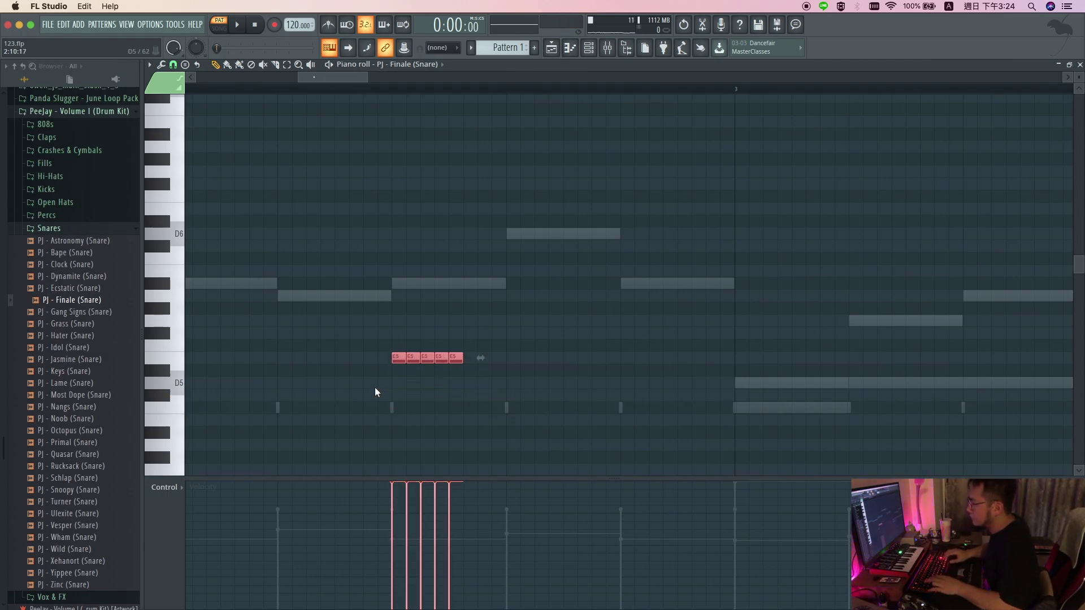
key("space")
scroll(464, 398, "down", 5)
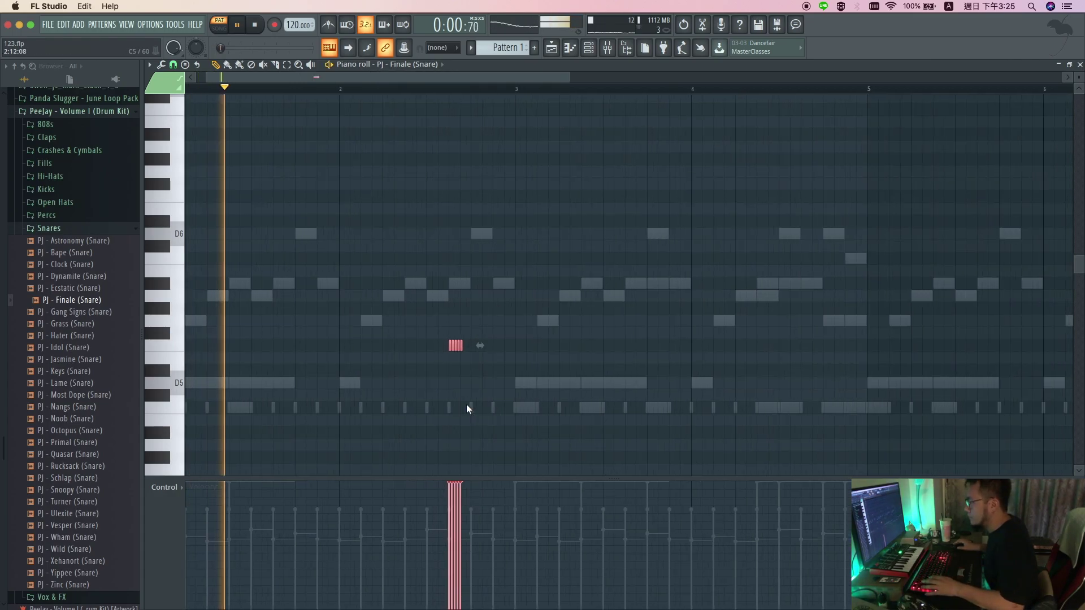
left_click(511, 384)
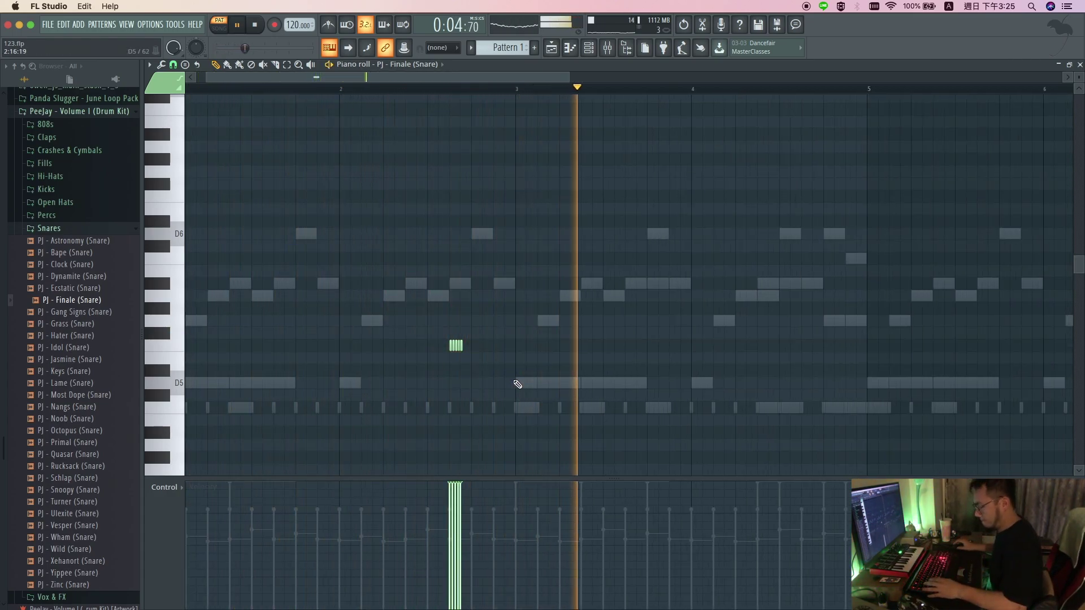
key("ctrl+a")
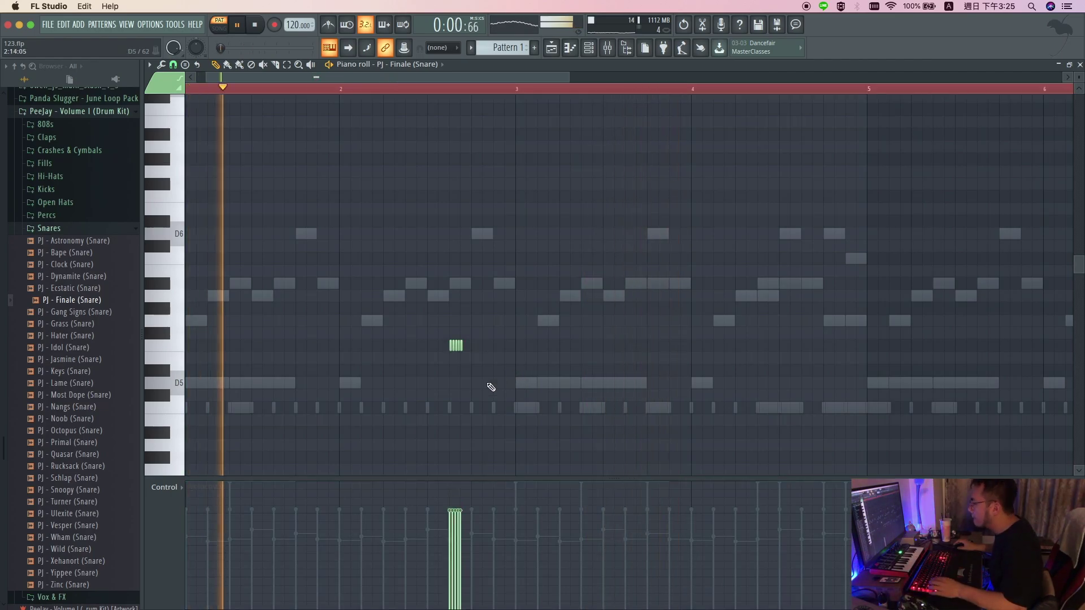
Select bars 1 to 4 for looping and record descending snare notes G5, E5, D5, C5 and B4 in bar 4.
scroll(530, 393, "down", 6)
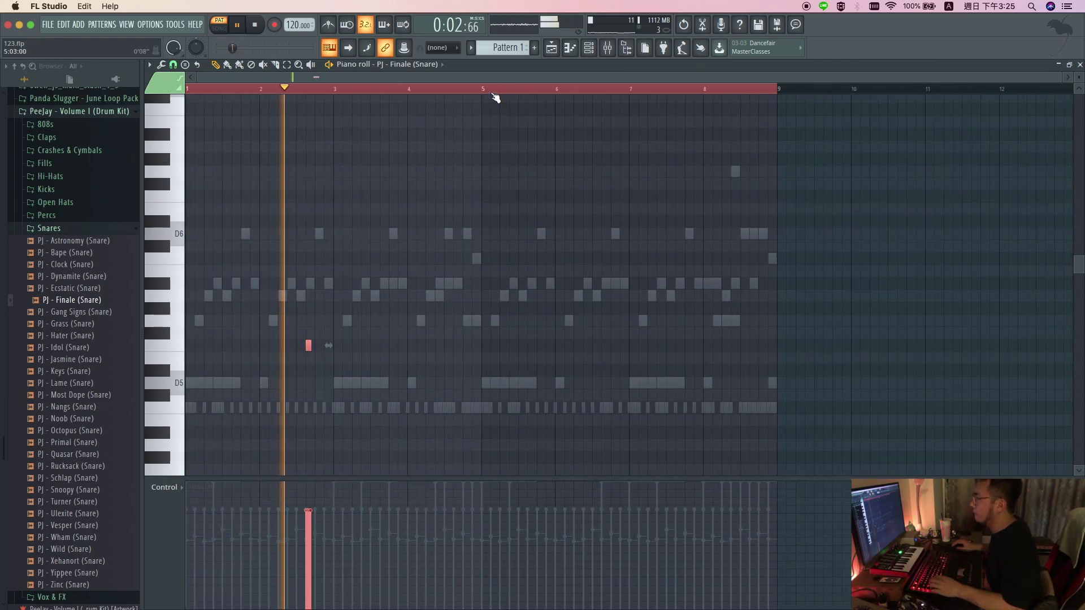
right_click(484, 90)
scroll(351, 310, "up", 1)
scroll(373, 311, "up", 3)
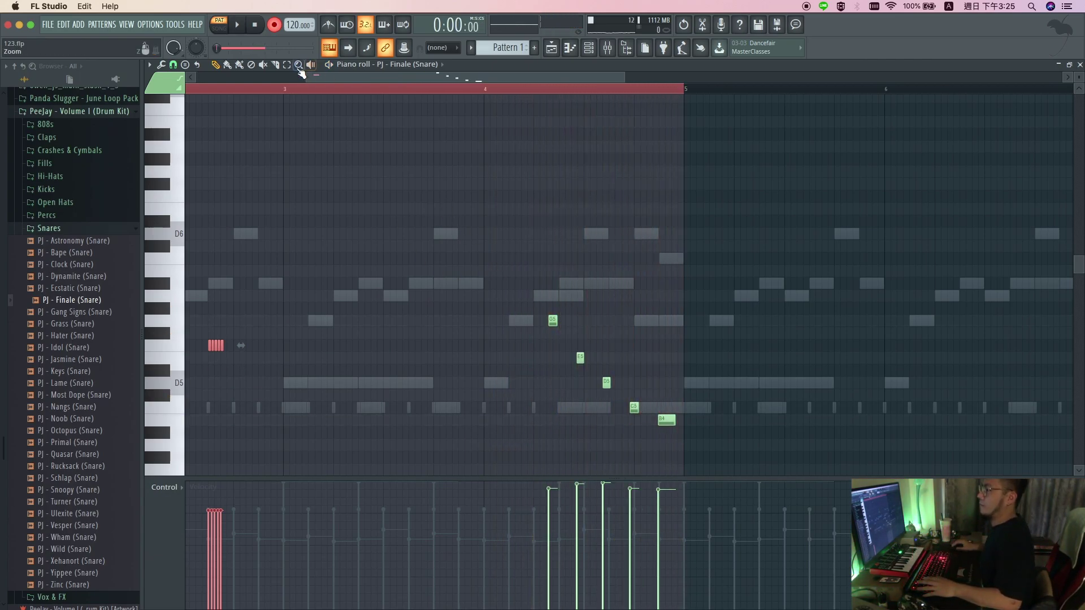
Play back the recorded snare notes and extend the time selection from bars 1 to 4 to the whole pattern.
key("space")
left_click_drag(398, 317, 649, 308)
scroll(646, 337, "down", 5)
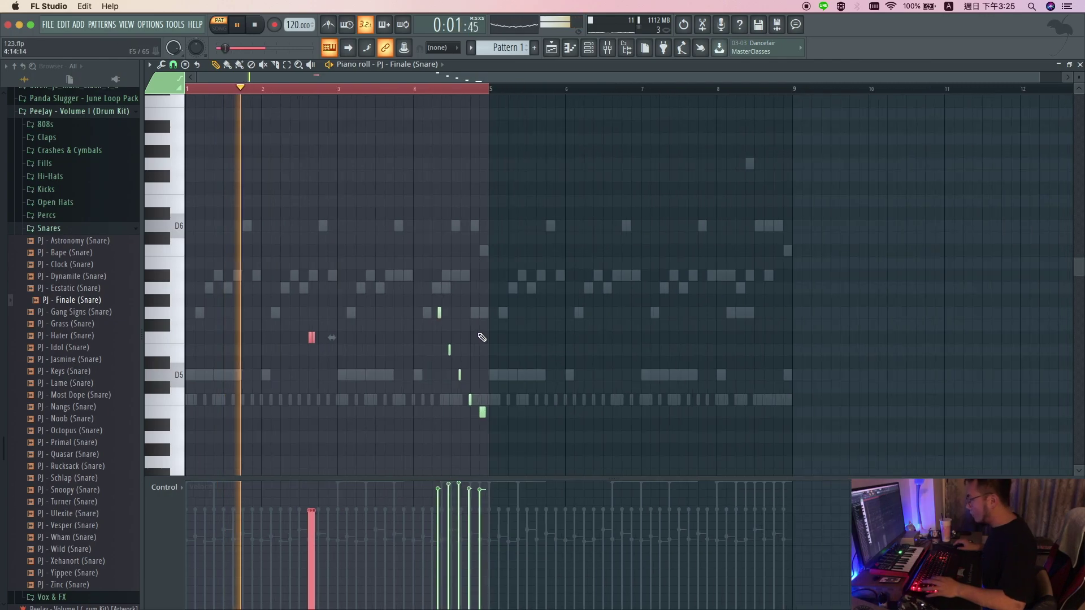
scroll(470, 315, "up", 2)
scroll(470, 315, "up", 4)
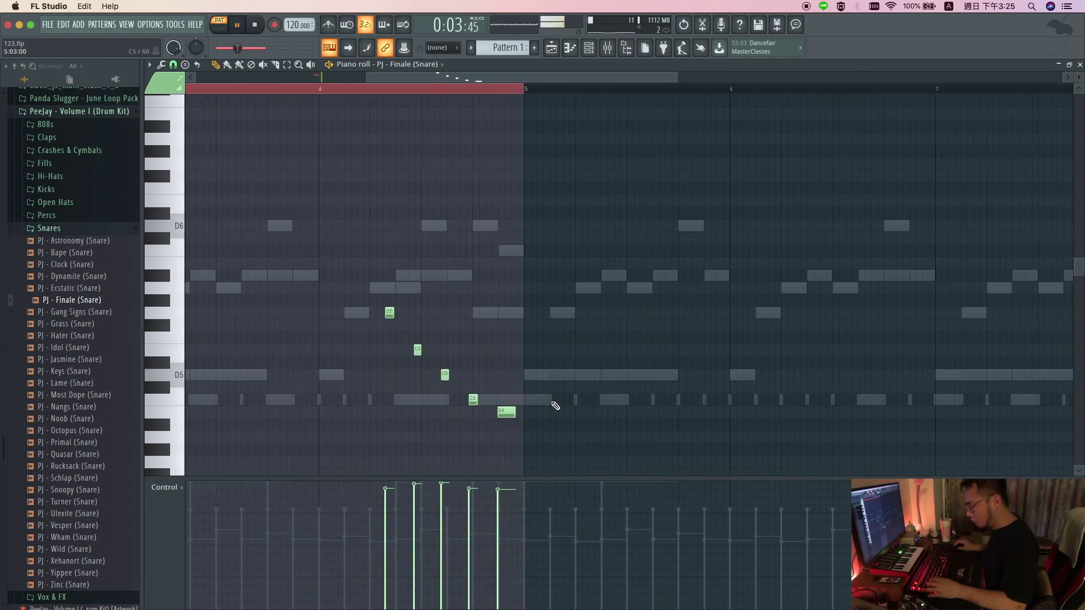
key("ctrl+a")
left_click(484, 349, "ctrl")
Stop playback and move the recorded G5 snare note in bar 4 earlier to 4:05:00.
left_click_drag(334, 280, 621, 282)
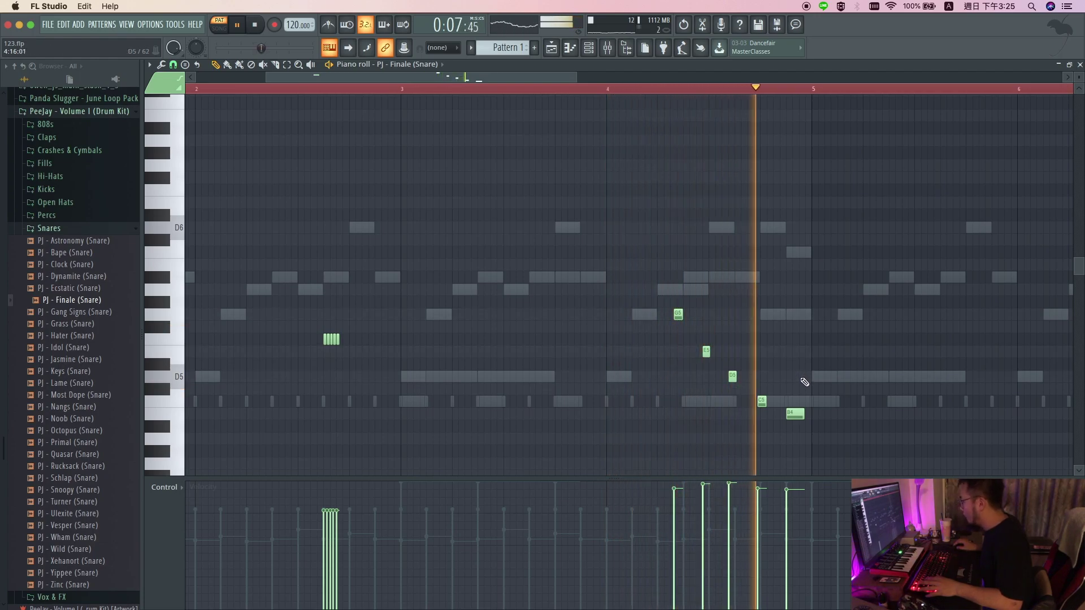
key("space")
left_click_drag(678, 316, 655, 317)
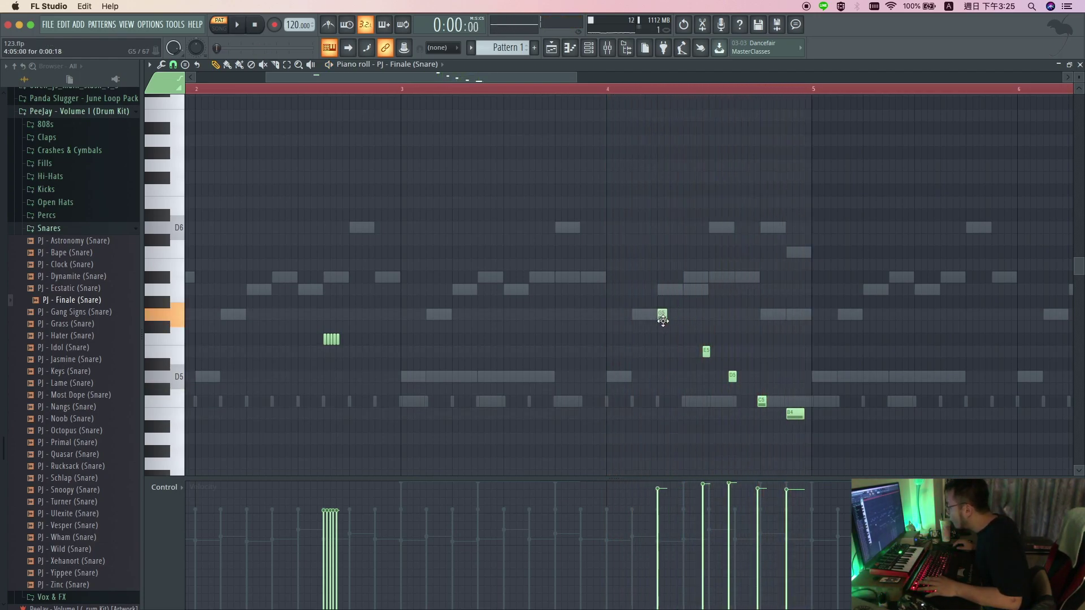
Move the E5, D5, C5 and B4 snare notes in bar 4 earlier and quantize all five notes of the run.
left_click_drag(704, 351, 683, 359)
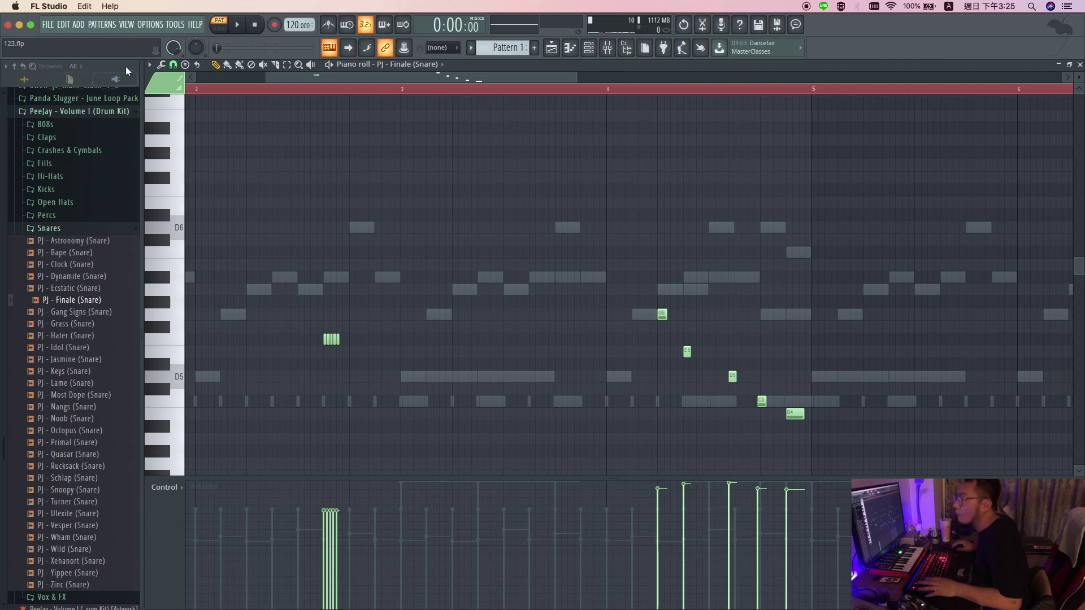
left_click(173, 65)
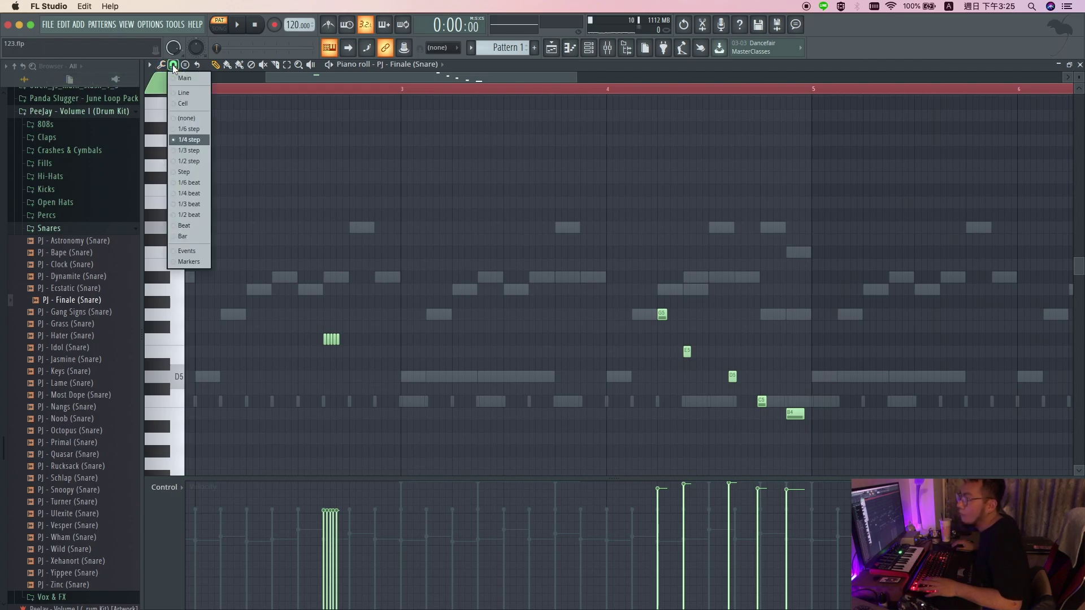
left_click(195, 207)
left_click_drag(732, 377, 707, 377)
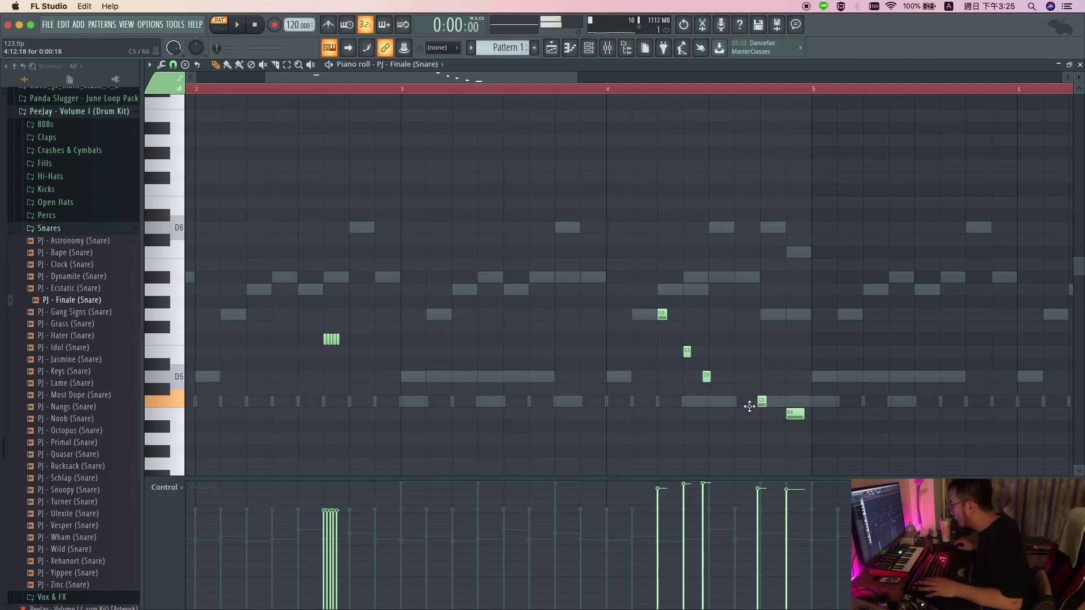
left_click_drag(792, 415, 771, 417)
left_click_drag(831, 456, 651, 273)
key("shift+q")
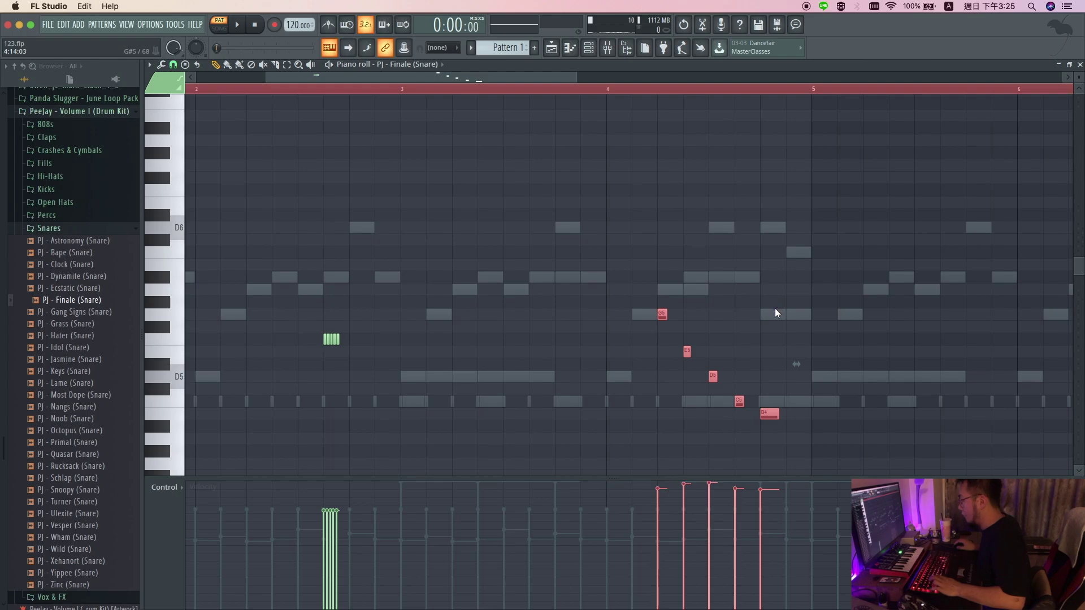
Lengthen the five bar 4 snare notes to two steps each and start playback.
left_click_drag(690, 352, 709, 353)
left_click(578, 364, "super")
key("space")
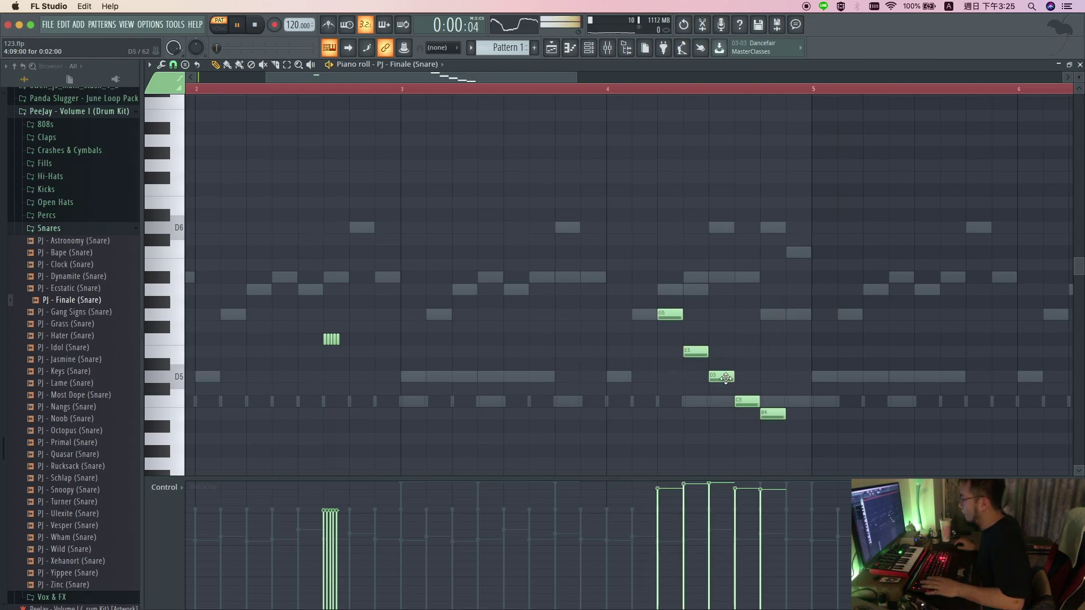
Shape the velocities of the five snare notes in bar 4 into a descending ramp from G5 to B4.
scroll(578, 370, "down", 4)
mouse_move(426, 493)
left_mouse_down()
mouse_move(435, 507)
mouse_move(467, 513)
mouse_move(468, 543)
left_mouse_up()
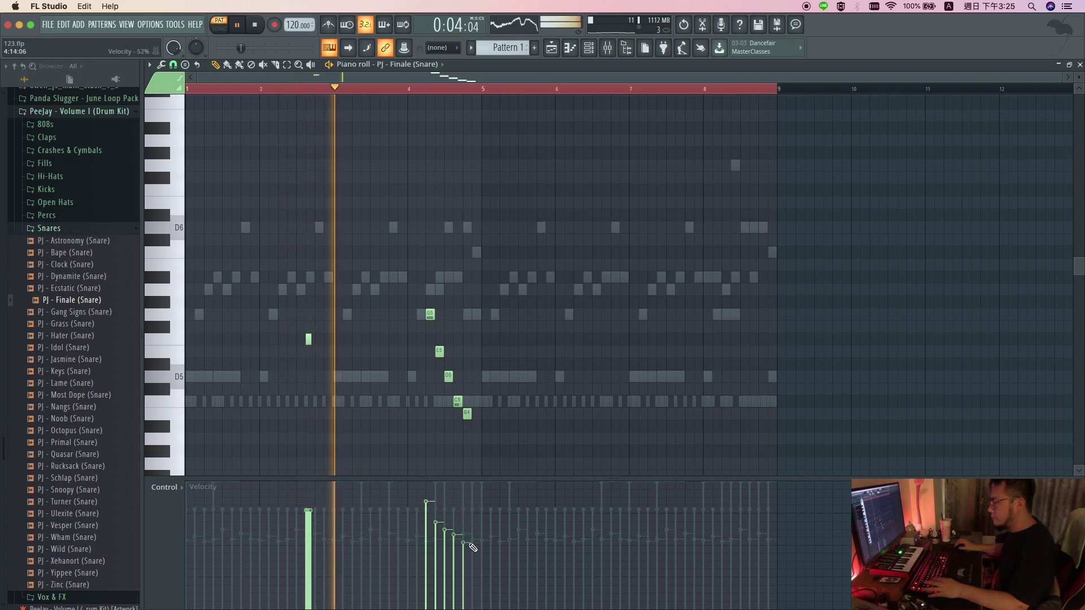
left_click(427, 510)
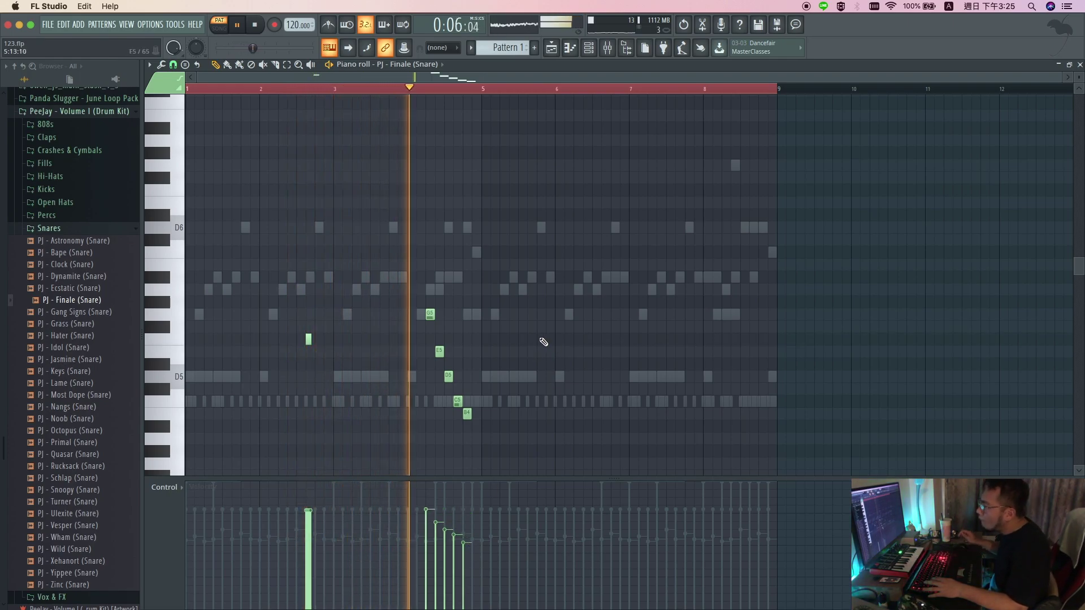
left_click(471, 558)
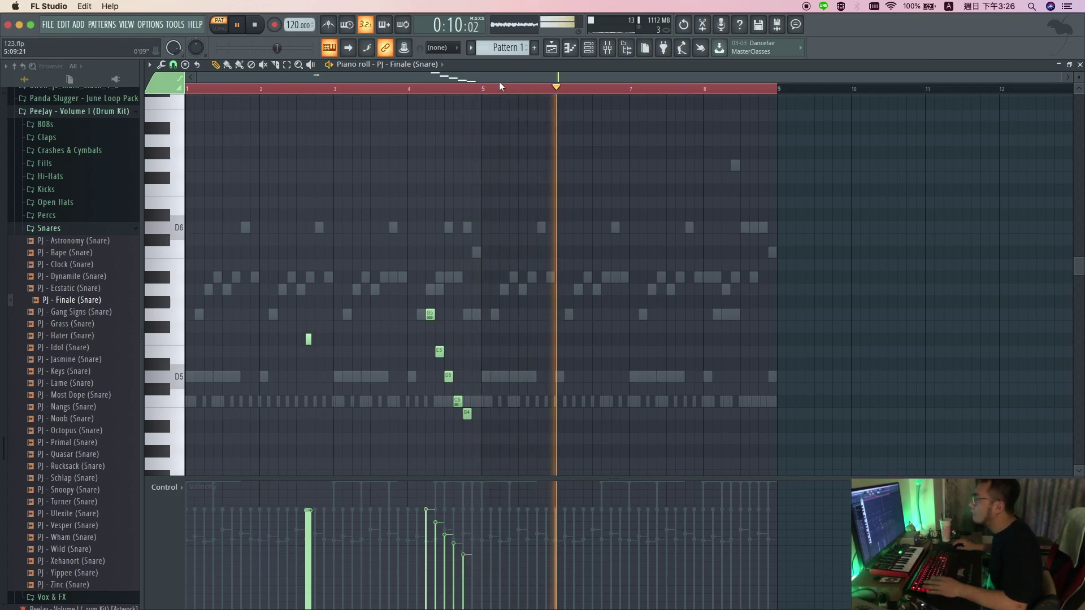
Duplicate the snare notes of bars 1 to 4 into bars 5 to 8 and play the pattern back.
key("super+a")
left_click_drag(475, 89, 482, 92)
key("super+b")
key("space")
key("super+d")
left_click(423, 89)
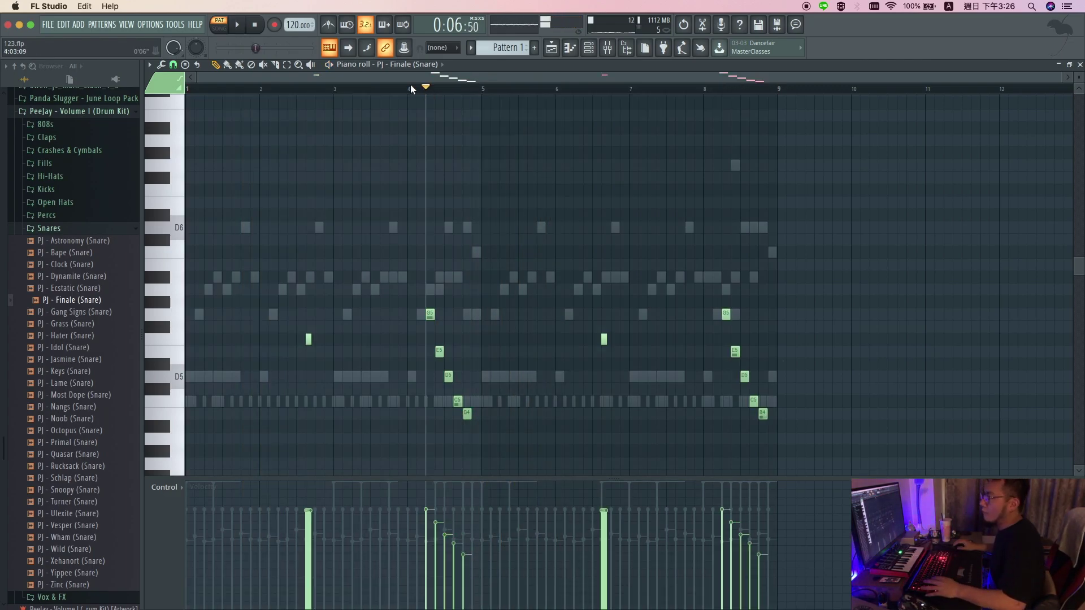
key("space")
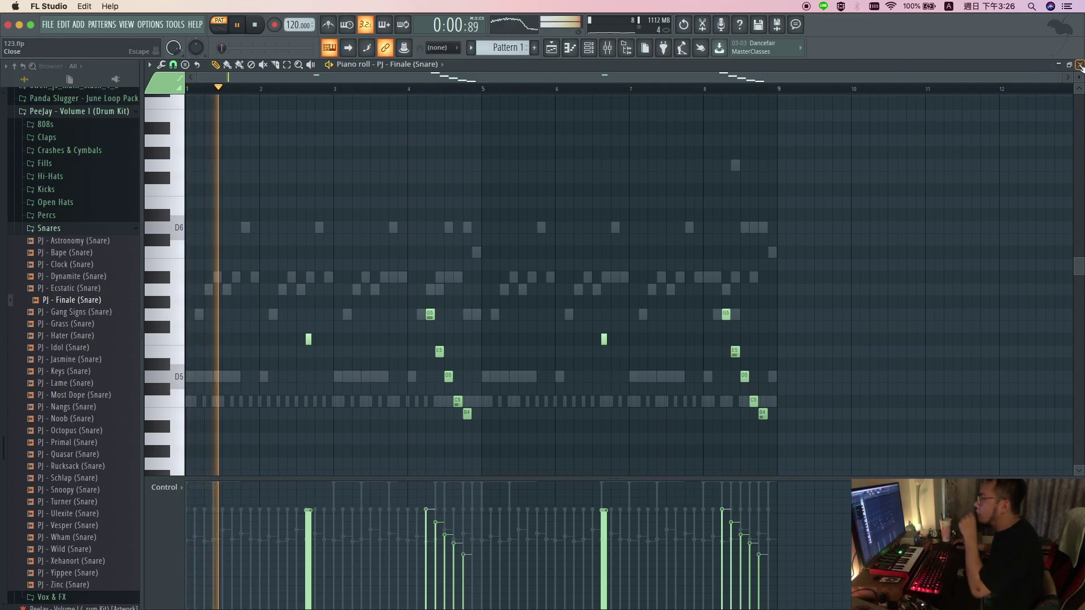
Delete the C5 snare notes in bars 4 and 8 and raise the velocity of the B4 notes there.
right_click(458, 401)
right_click(754, 401)
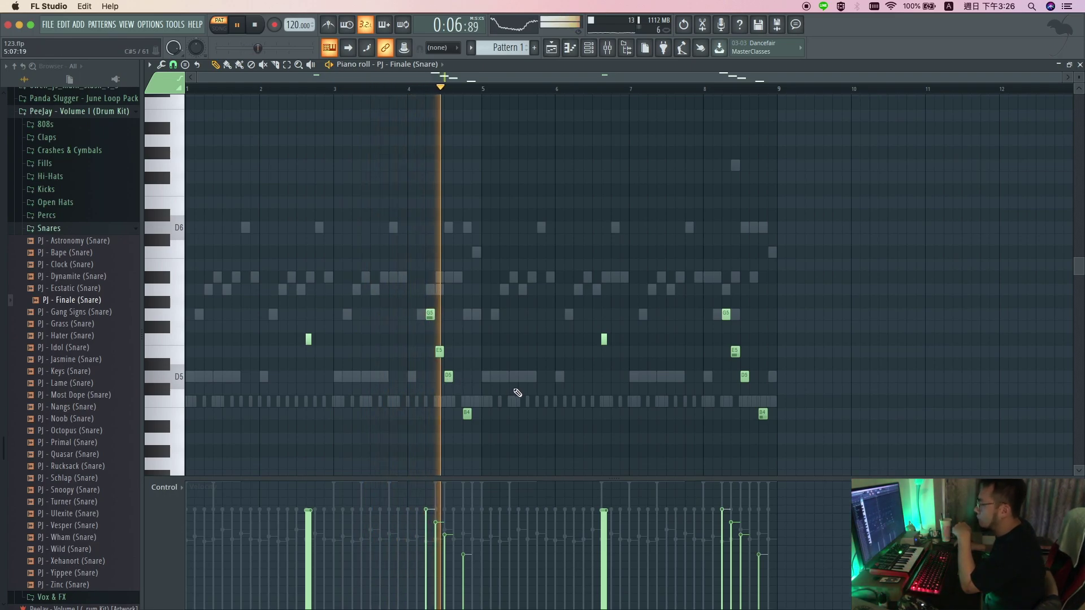
left_click(462, 508)
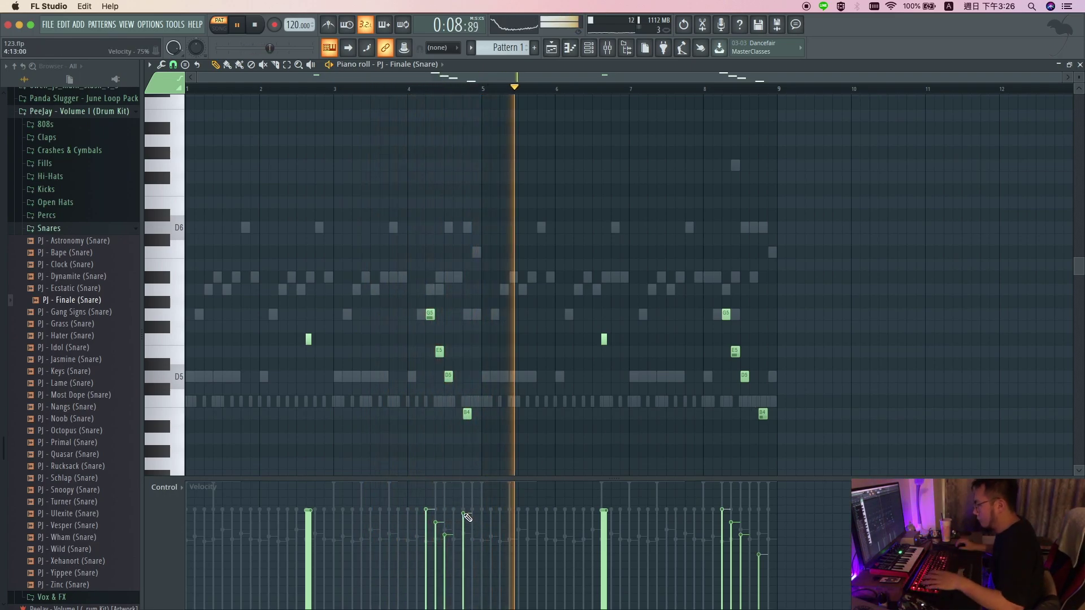
left_click(760, 513)
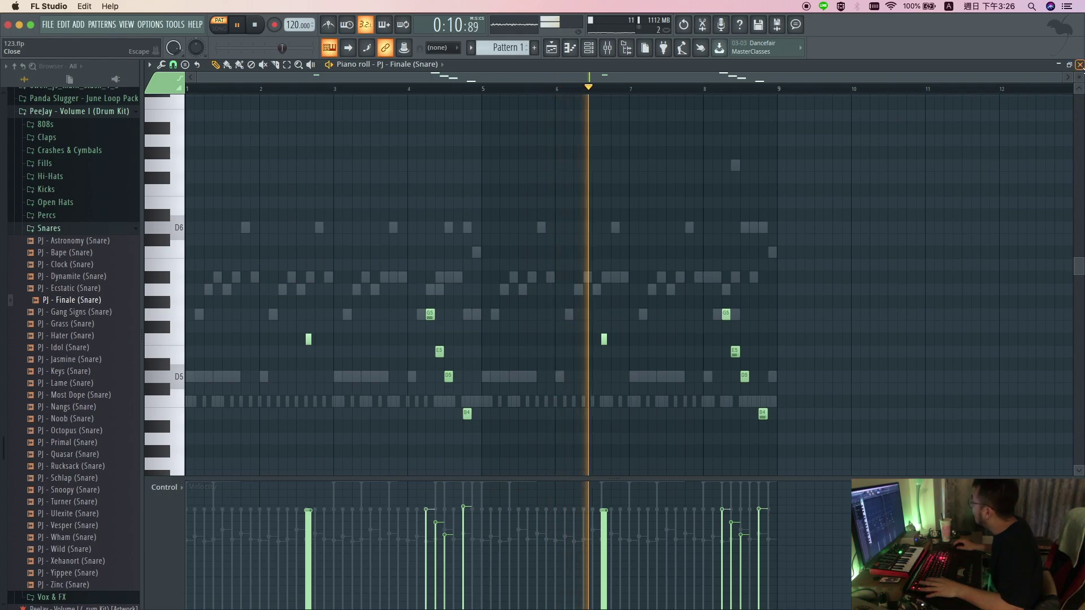
Close the piano roll and route the PJ - Finale snare channel to mixer track 9.
key("F7")
key("ctrl+l")
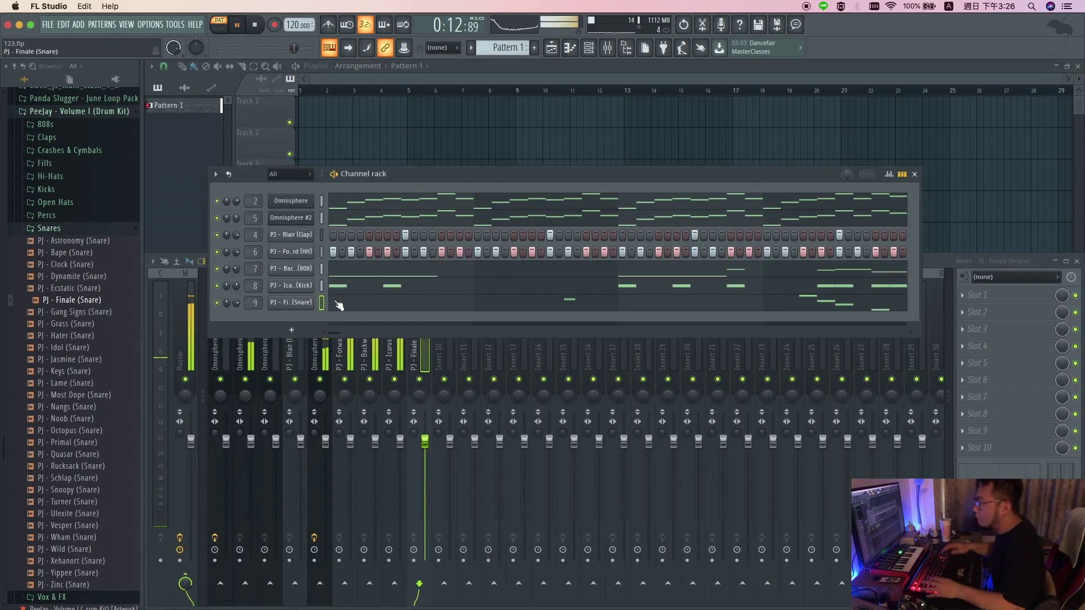
Add the PJ - Nolan (OH) open hat as a new channel with a hit on the first step of bar 1.
left_click(54, 228)
left_click(79, 202)
left_click(79, 370)
left_click_drag(79, 370, 291, 315)
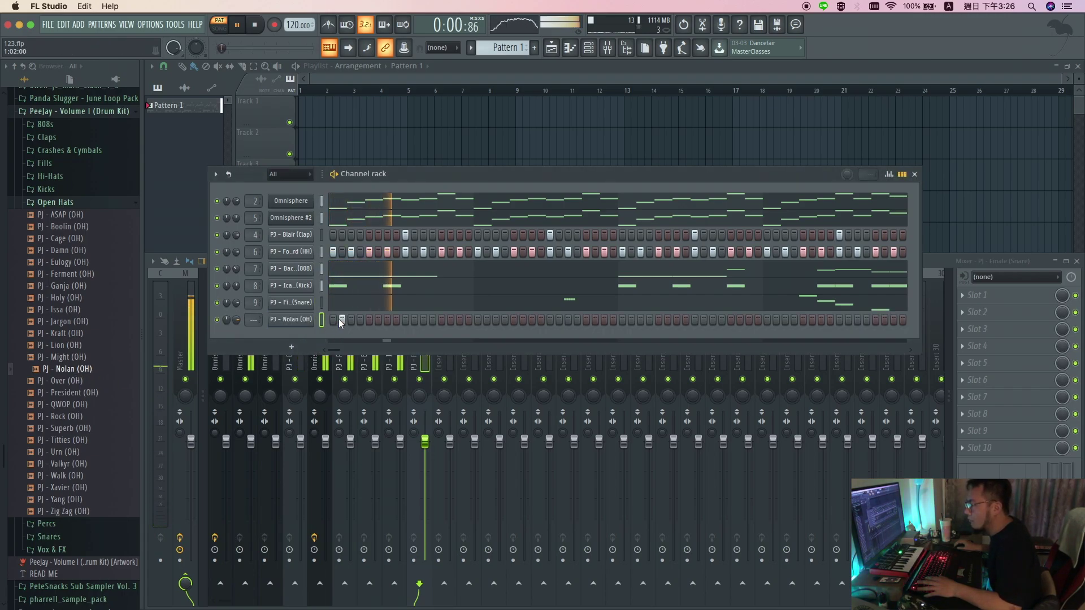
left_click(333, 320)
Add the PJ - Jargon (OH) open hat as a new channel with hits on the first steps of bars 2 and 4.
left_click(68, 321)
left_click_drag(67, 321, 476, 337)
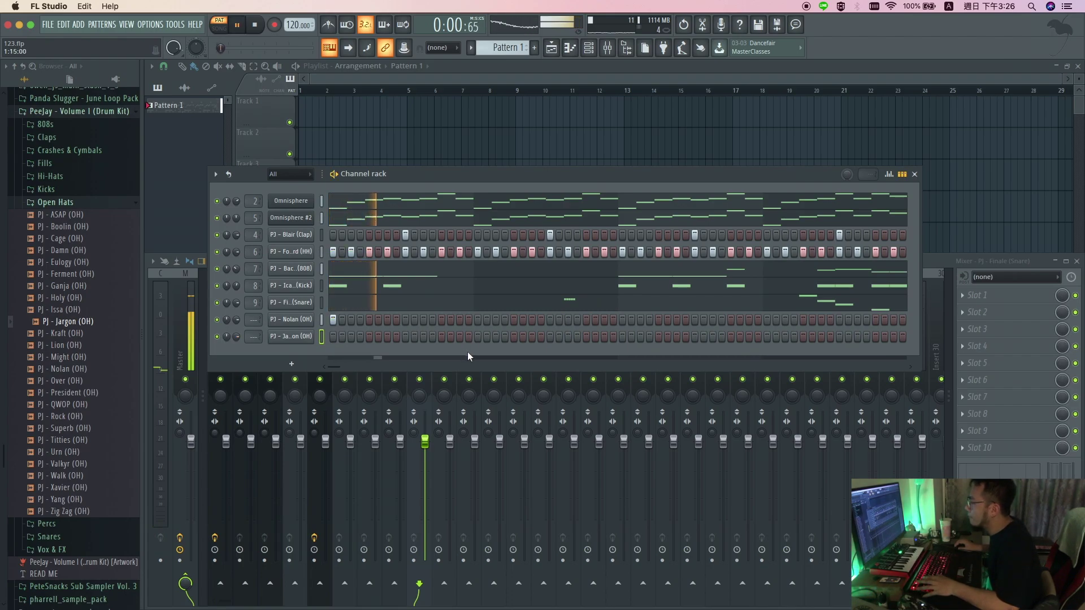
left_click(477, 338)
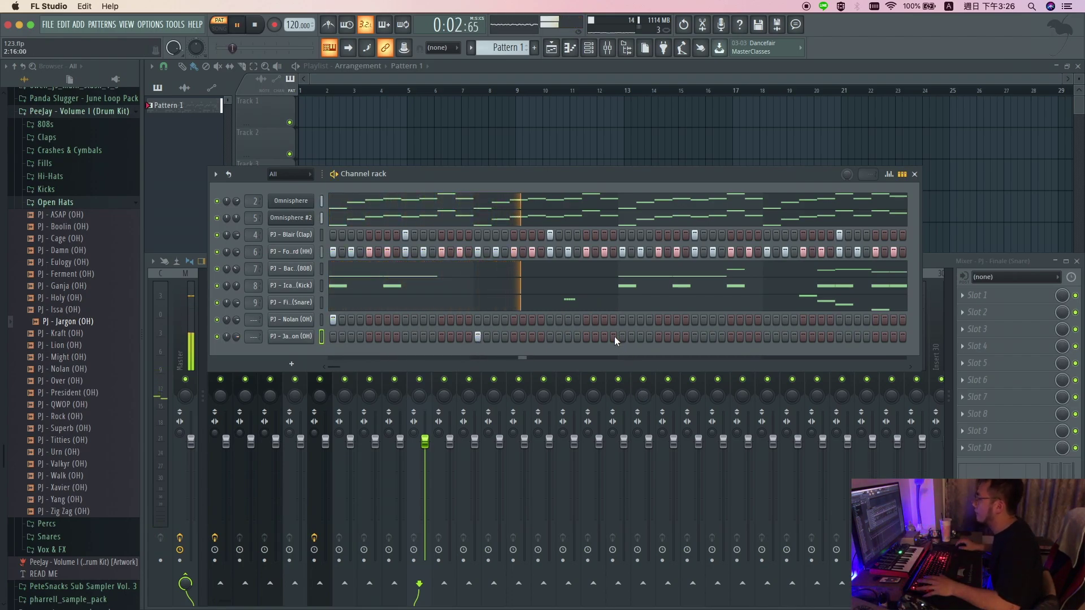
left_click(767, 338)
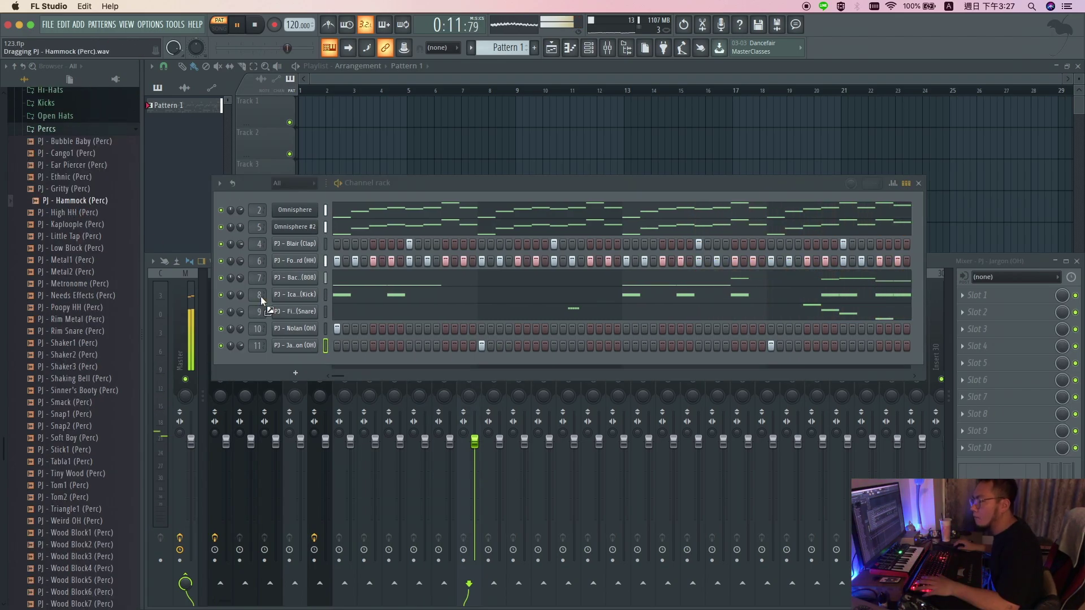
Add PJ - Hammock (Perc) as a new channel and place hits on steps 7 and 13 of bar 2 while auditioning.
left_click_drag(288, 357, 348, 365)
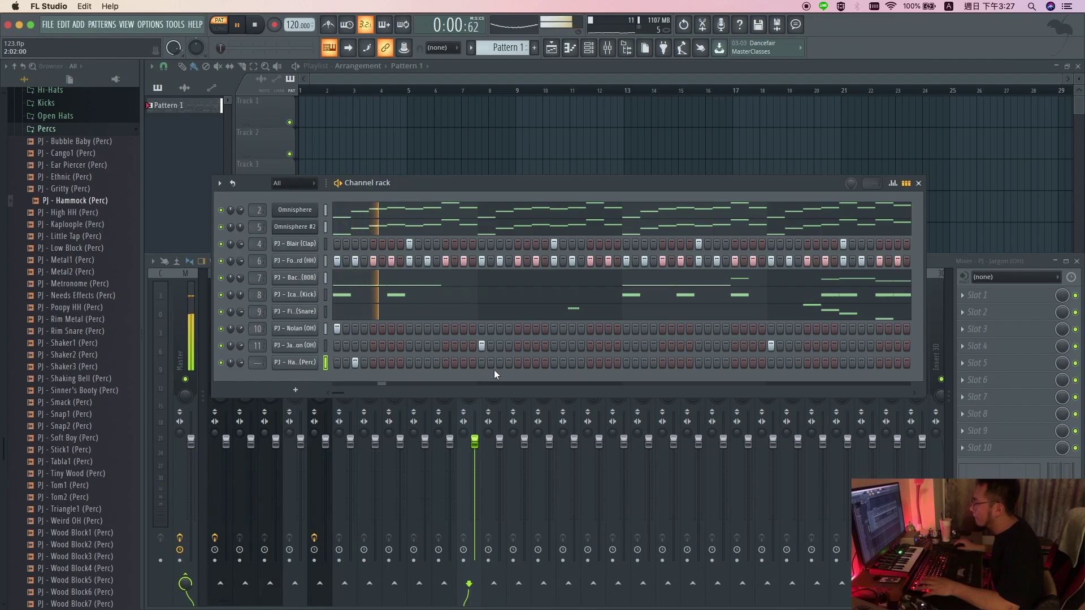
key("space")
key("space")
right_click(355, 364)
key("space")
key("space")
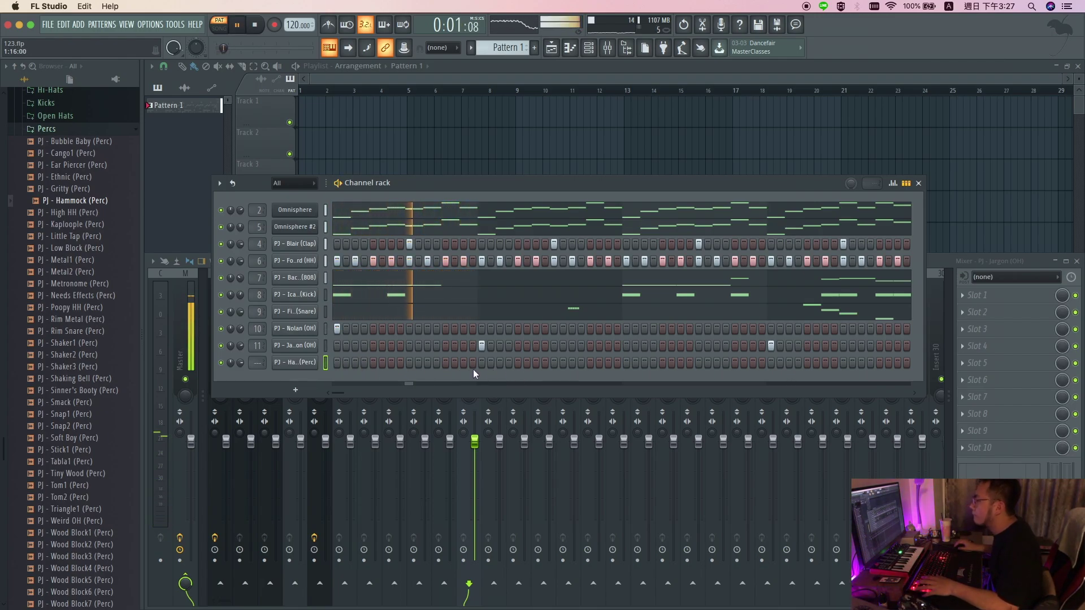
left_click(536, 363)
left_click(590, 363)
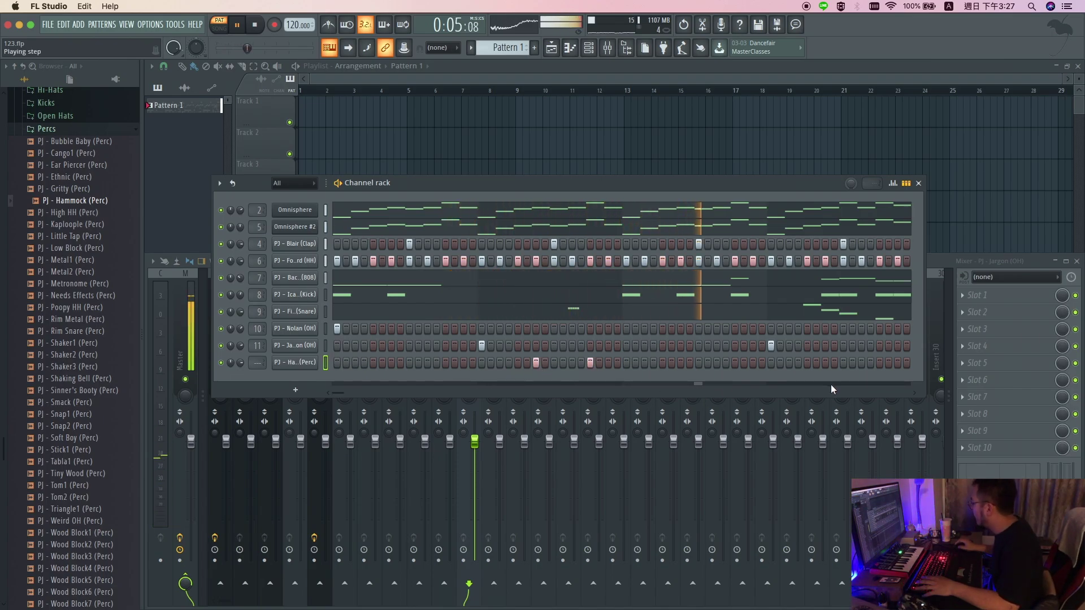
Duplicate the Hammock percussion hits of bars 1 to 4 into bars 5 to 8 in the piano roll, then close it.
right_click(294, 364)
left_click(346, 364)
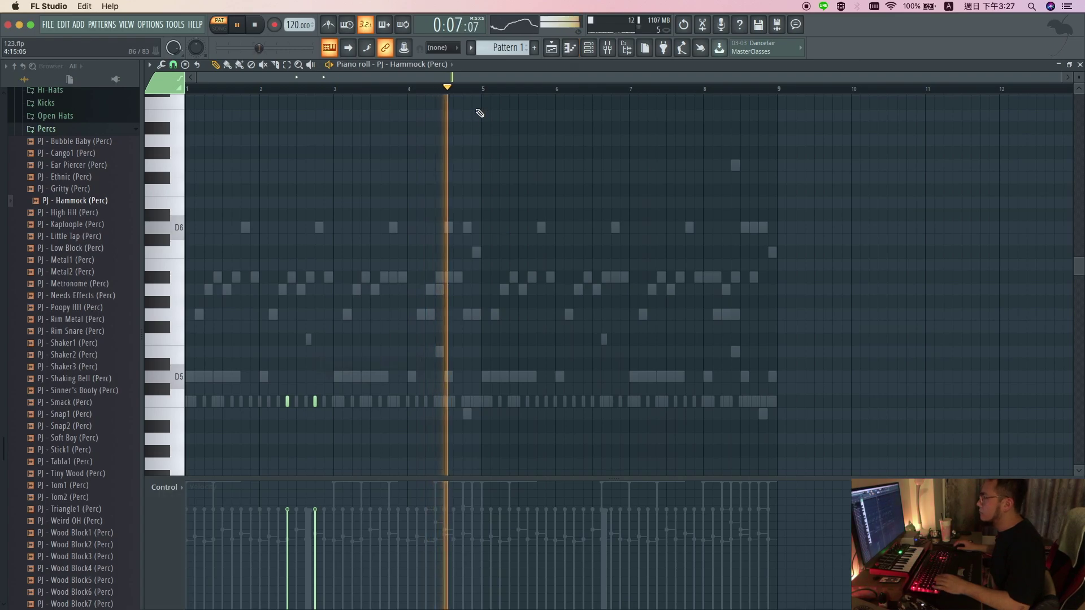
left_click_drag(485, 89, 191, 92)
key("super+b")
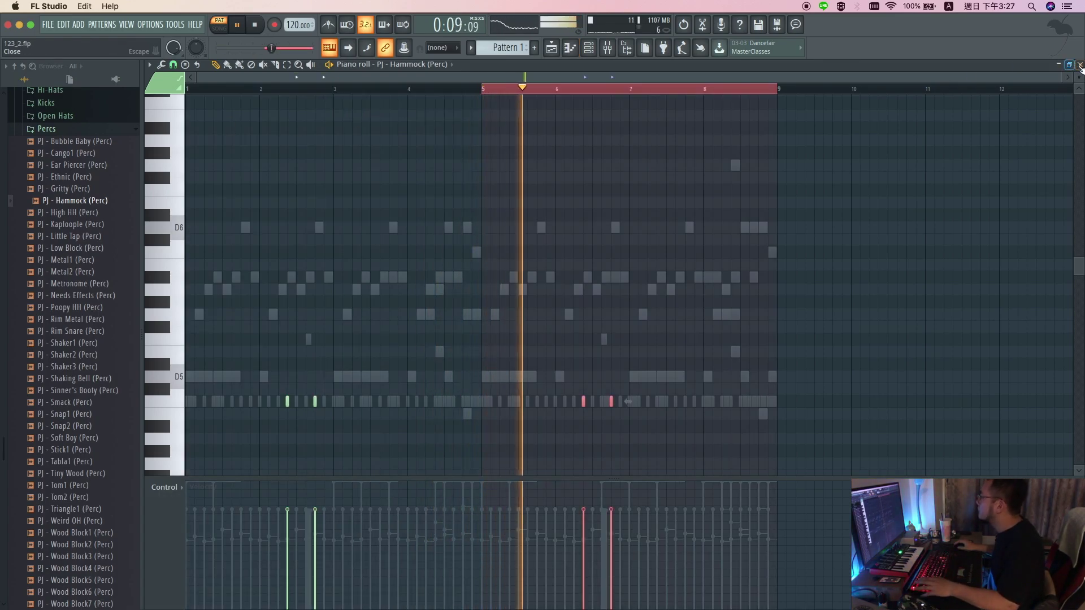
left_click(1080, 65)
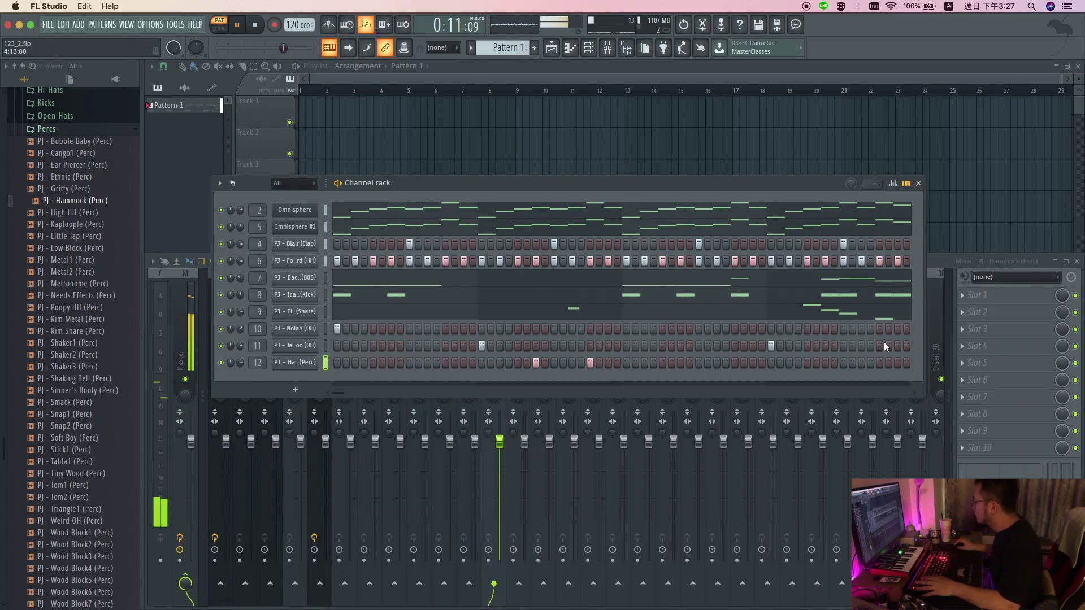
Load Fruity Delay Bank on the Hammock mixer track and remove the Hammock hit on step 13 of bar 2.
left_click(985, 297)
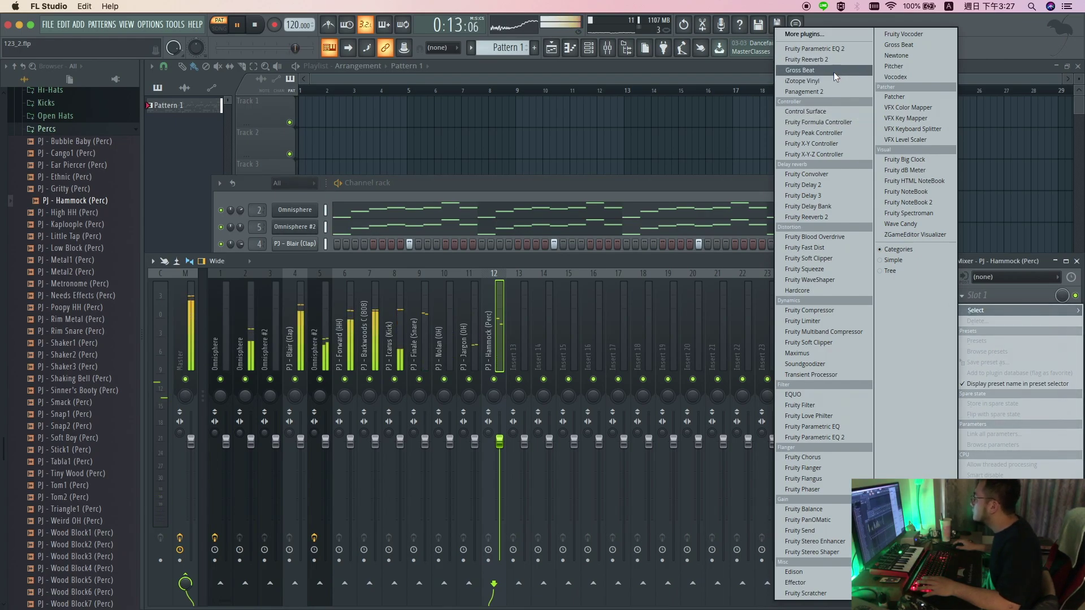
left_click(814, 206)
key("space")
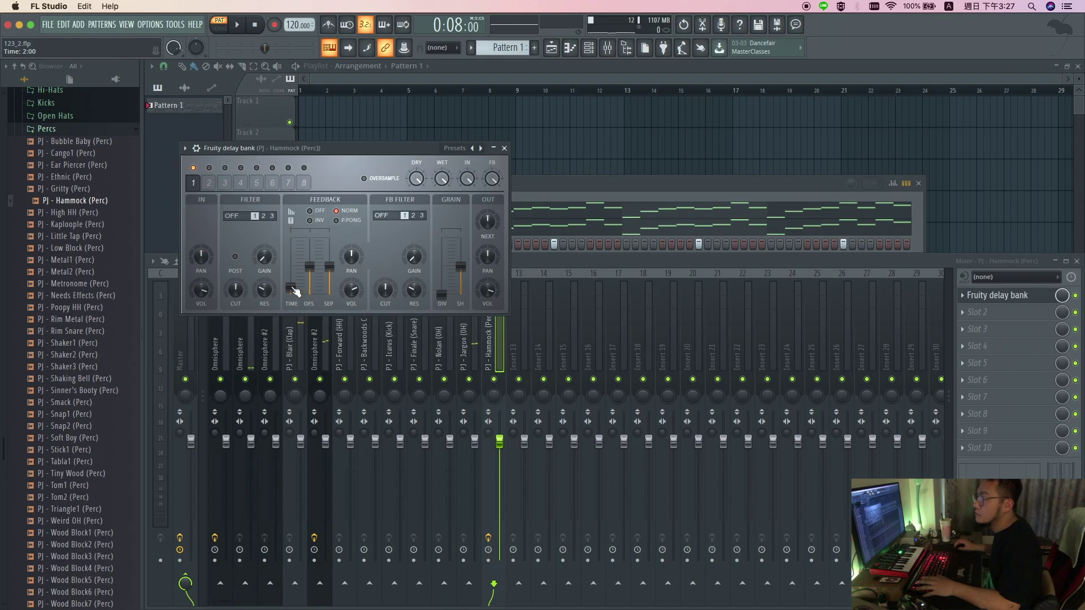
key("space")
left_click(504, 148)
left_click(560, 183)
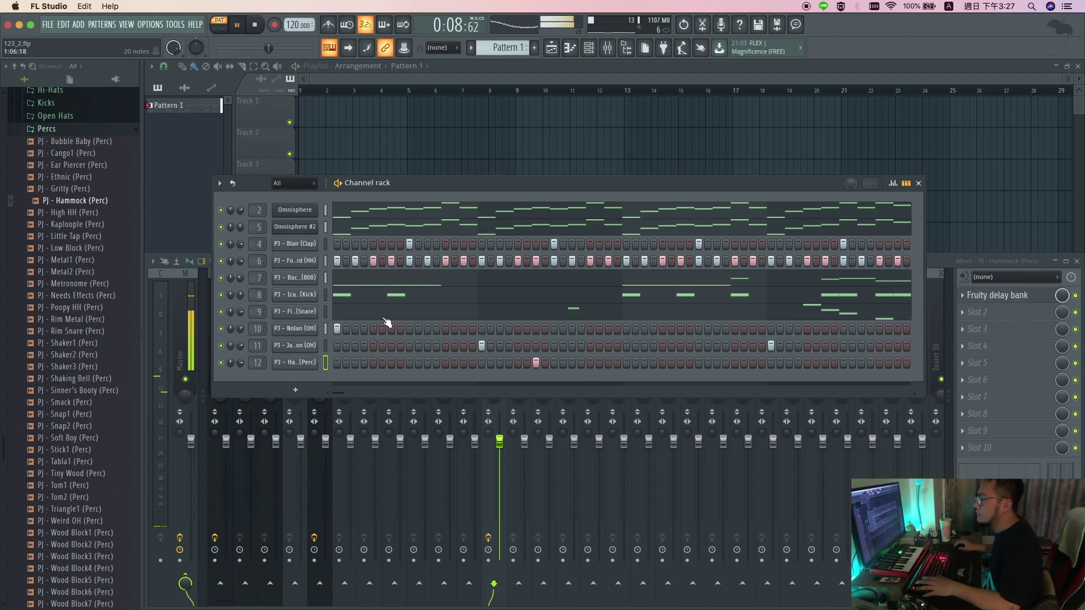
mouse_move(341, 394)
left_mouse_down()
mouse_move(364, 394)
mouse_move(323, 397)
left_mouse_up()
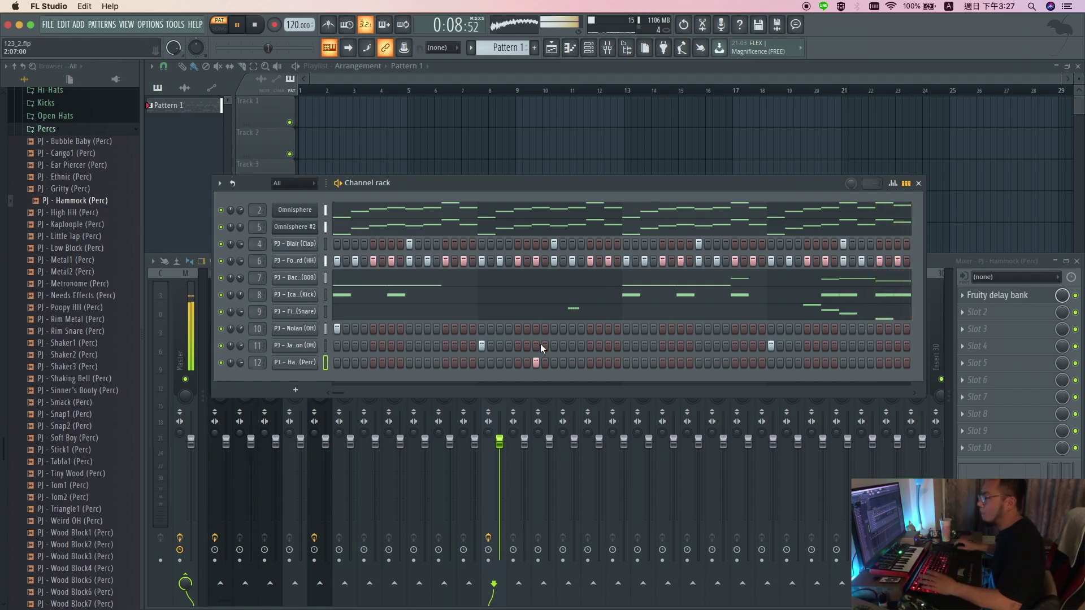
Audition percussion samples and add PJ - Stick1 (Perc) as a channel with hits on steps 13 and 15 of bar 4.
scroll(80, 452, "down", 5)
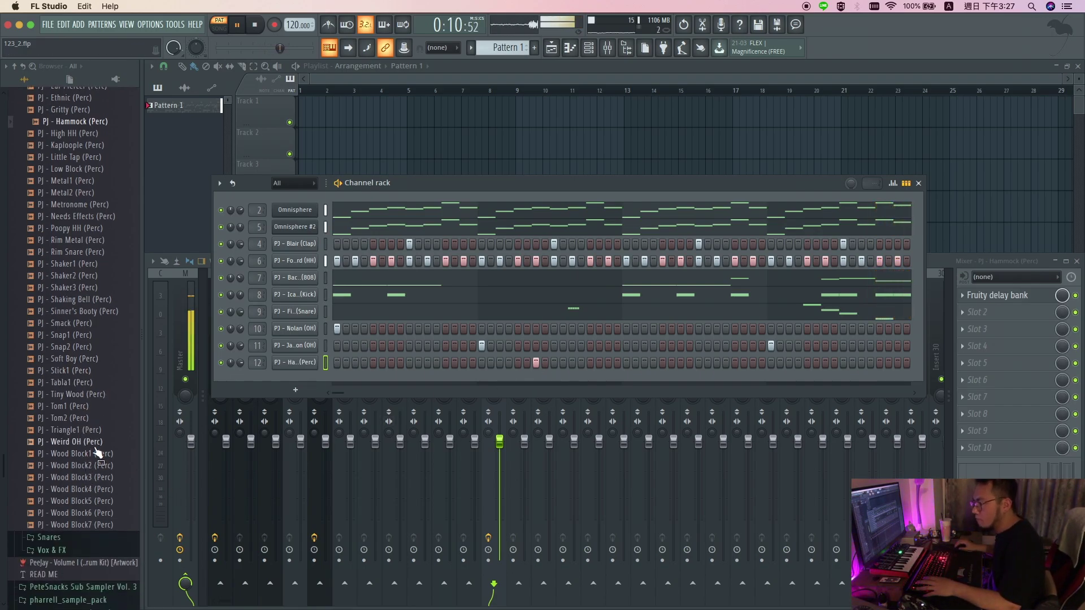
left_click(93, 454)
left_click(92, 477)
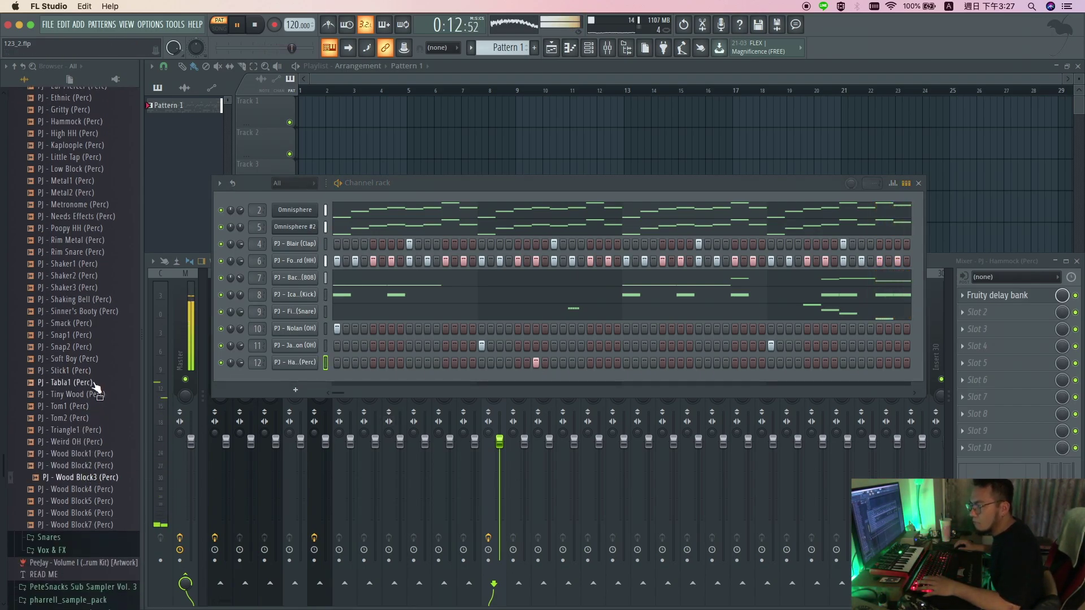
left_click(92, 359)
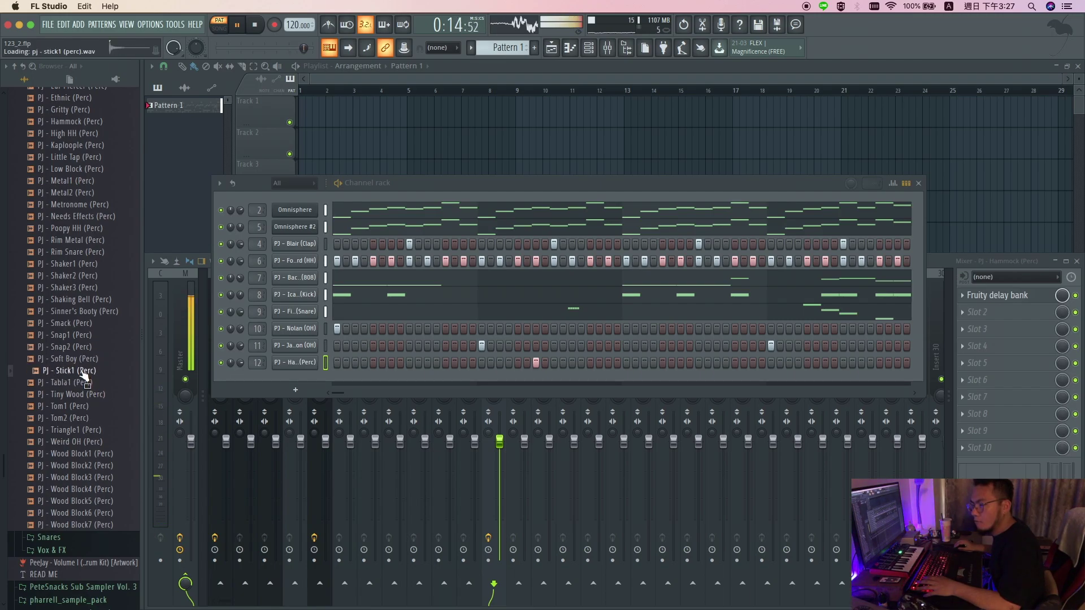
left_click_drag(303, 383, 305, 385)
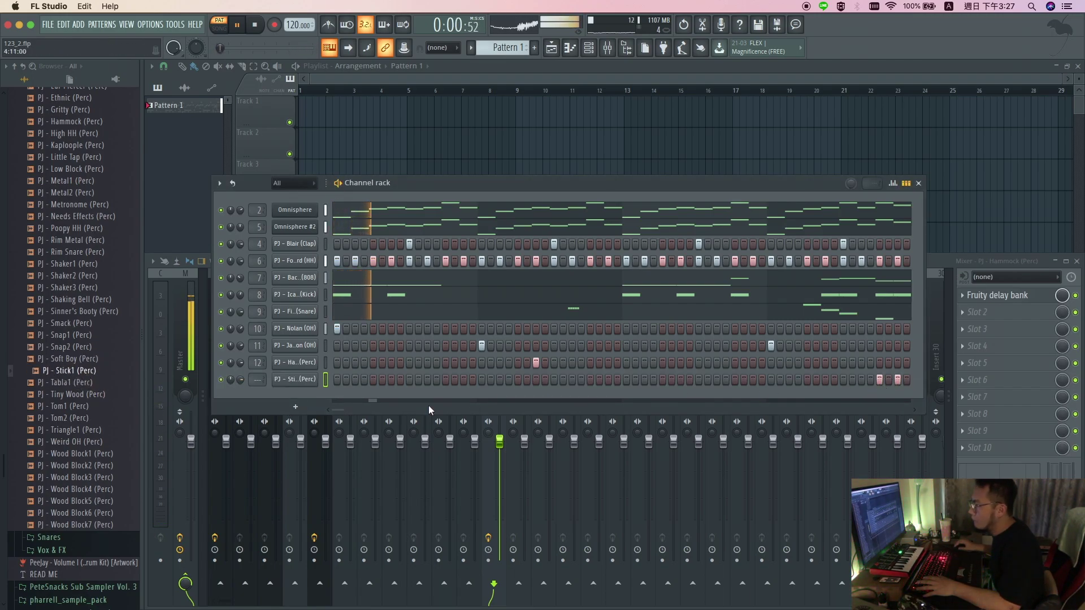
Add PJ - Tabla1 (Perc) as a new channel with hits on step 7 of bars 1 and 3.
left_click(84, 383)
left_click_drag(83, 383, 337, 400)
key("space")
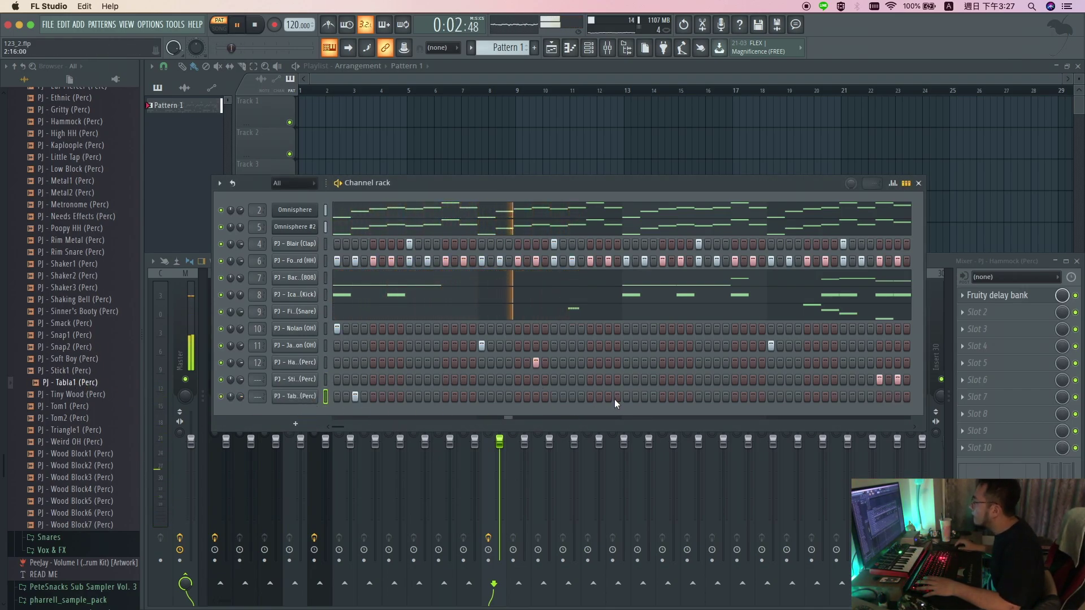
left_click(355, 396)
left_click(384, 396)
left_click(383, 396)
left_click(391, 397)
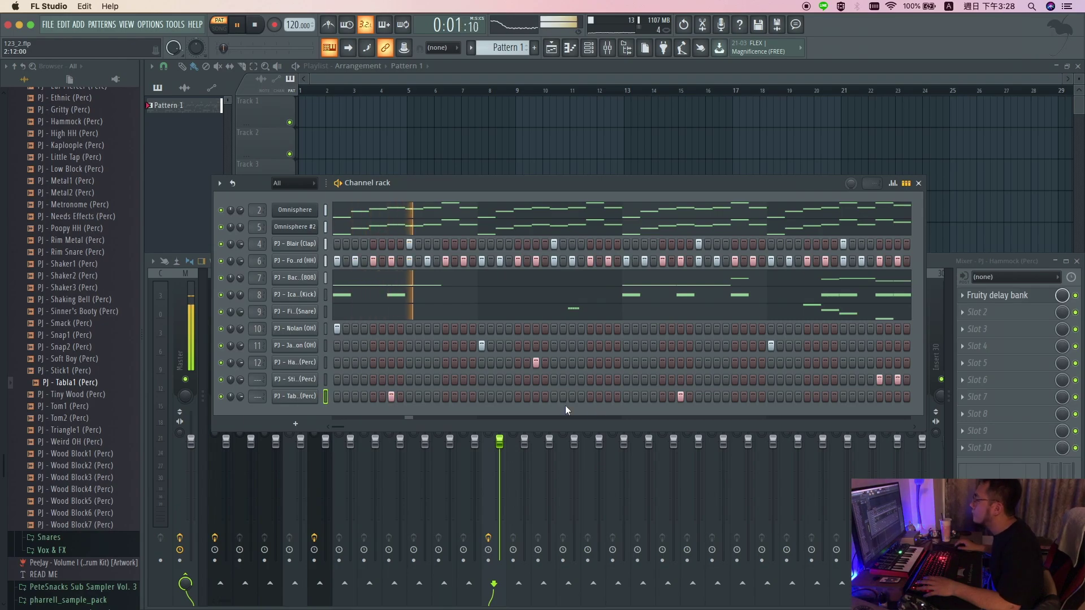
Duplicate the Tabla1 percussion hits of bars 1 to 4 into bars 5 to 8 in the piano roll, then close it.
right_click(304, 397)
left_click(357, 399)
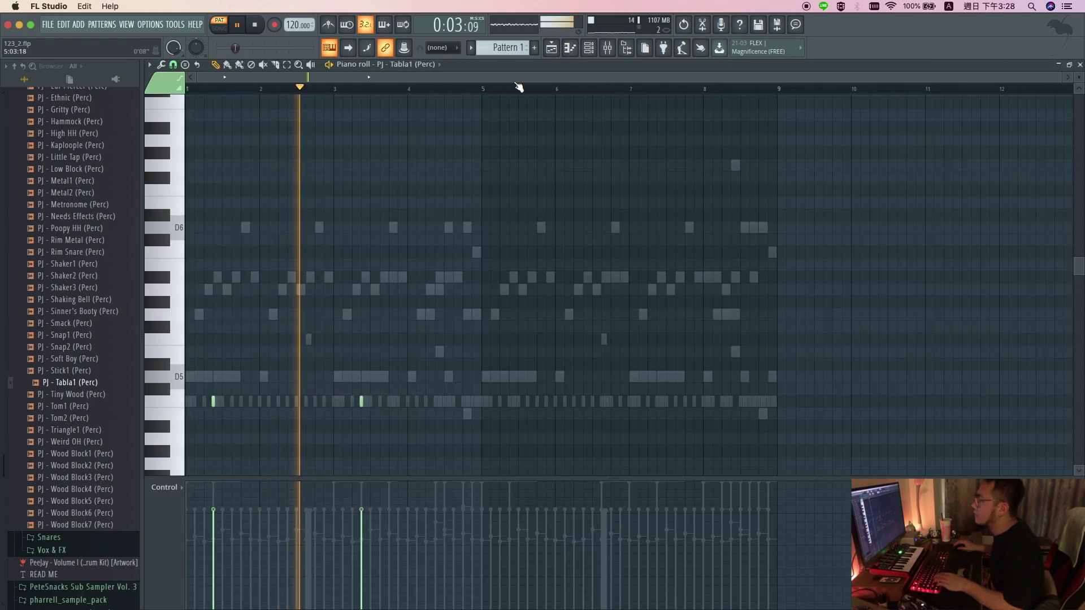
left_click_drag(484, 91, 2, 117)
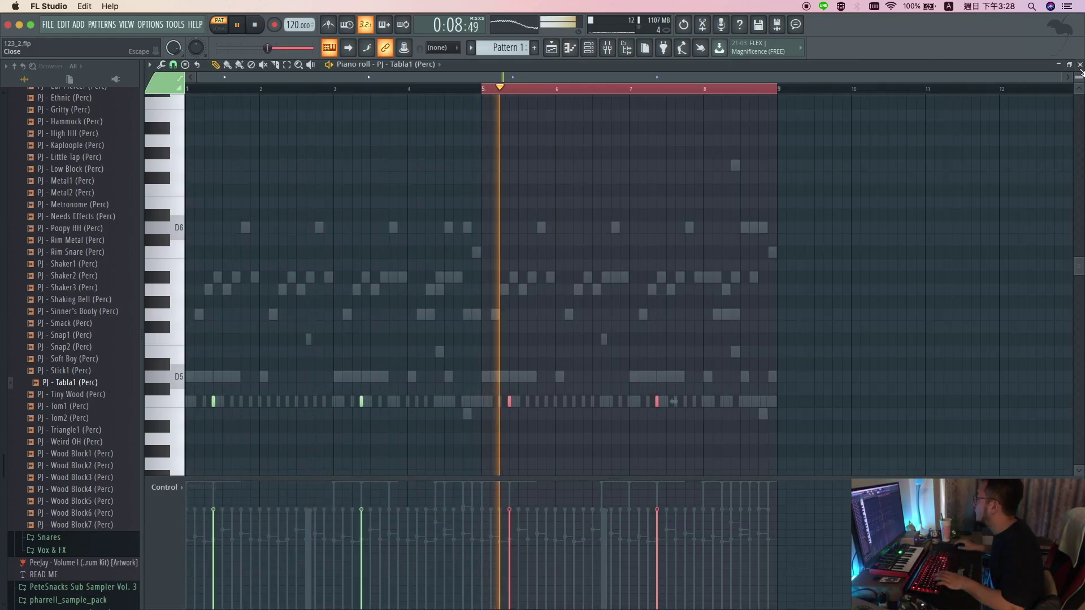
key("F7")
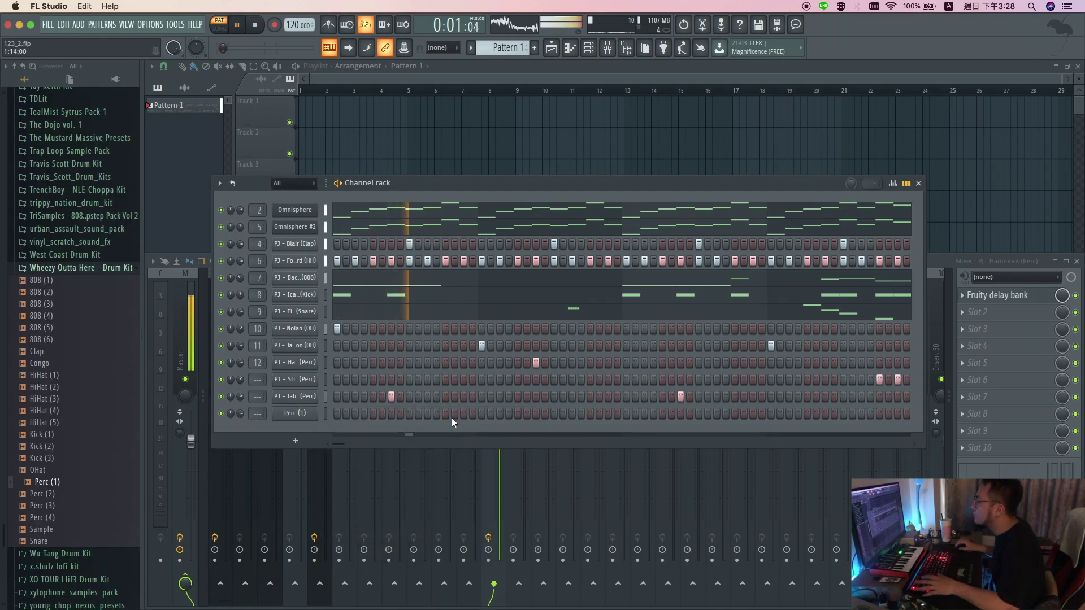
Place Perc (1) hits on steps 11, 13 and 15 of bar 2 and step 1 of bar 3, checking them in playback.
left_click(609, 413)
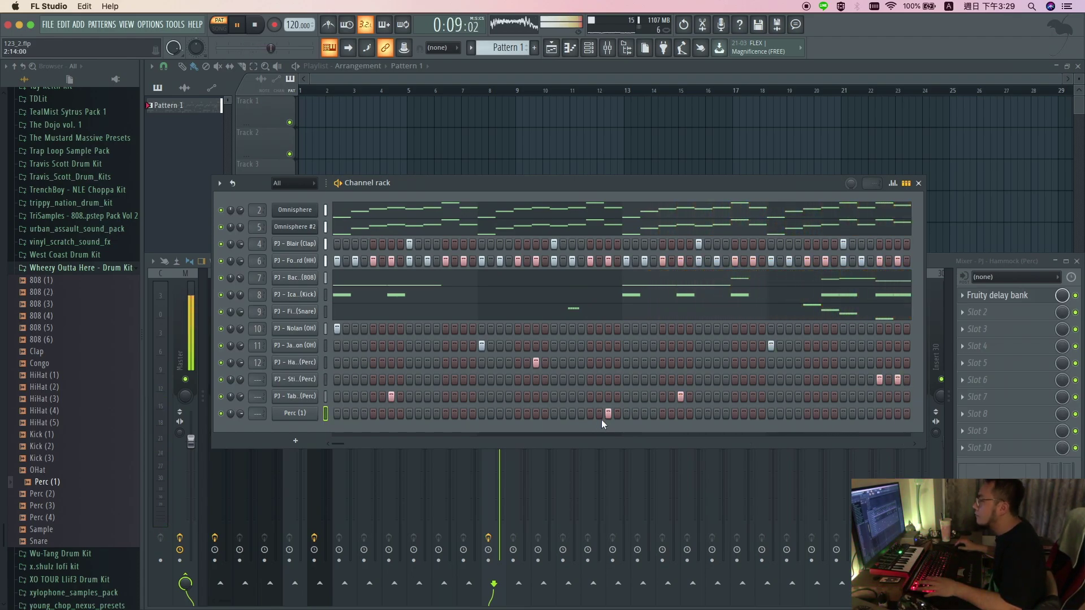
right_click(314, 414)
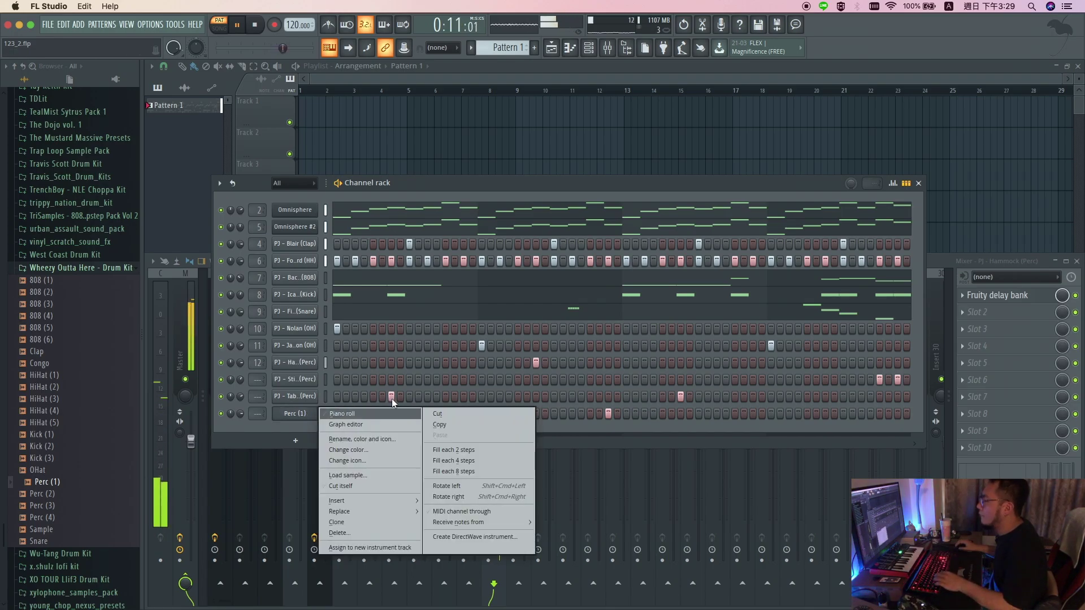
left_click(621, 416)
left_click(626, 415)
right_click(626, 414)
right_click(608, 415)
key("space")
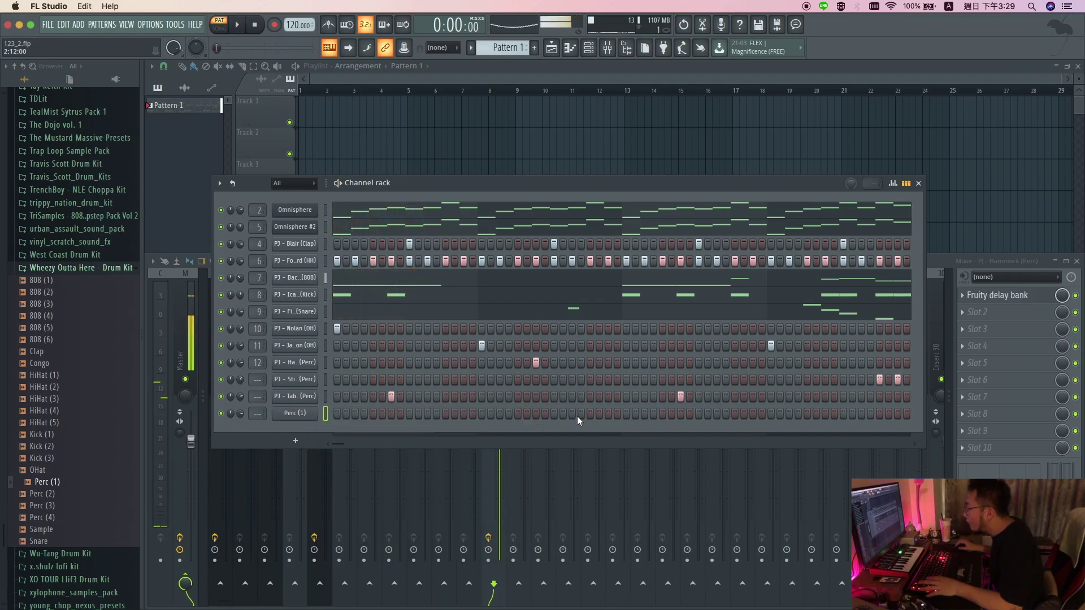
left_click(626, 414)
key("space")
Taper the velocities of the four Perc (1) hits so that each is quieter than the one before.
left_click(893, 183)
left_click(592, 474)
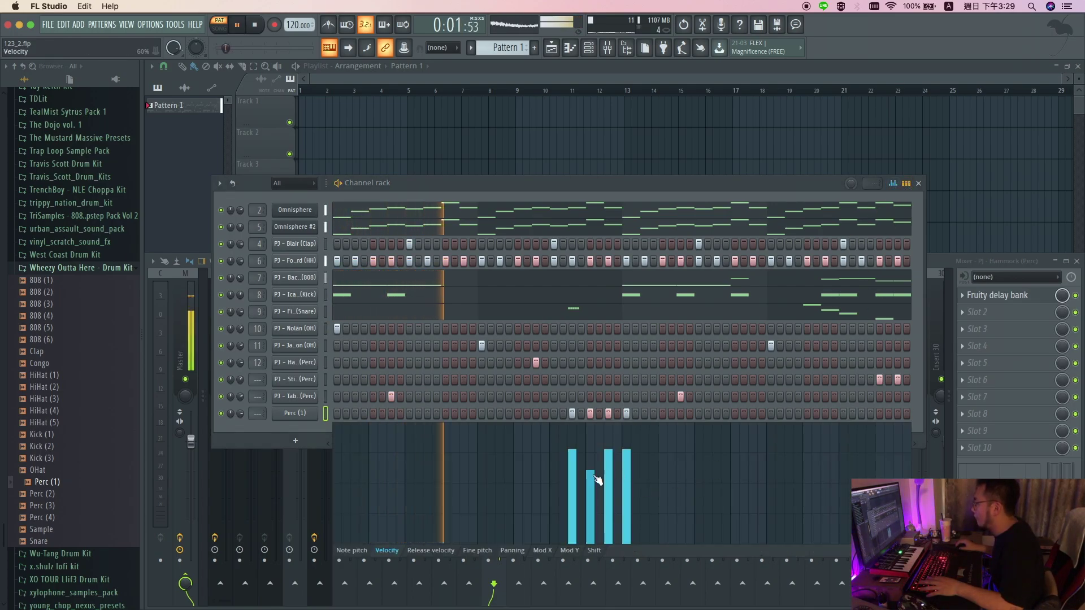
left_click_drag(594, 478, 627, 528)
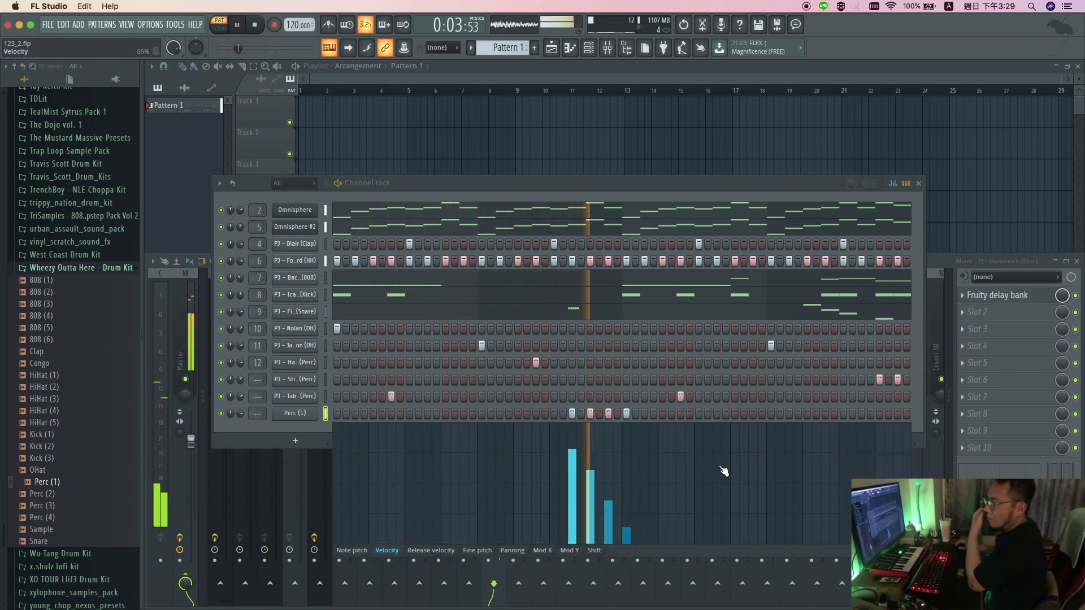
Duplicate the Perc (1) hits of bars 1 to 4 into bars 5 to 8 in the piano roll, then close it.
right_click(292, 413)
left_click(346, 414)
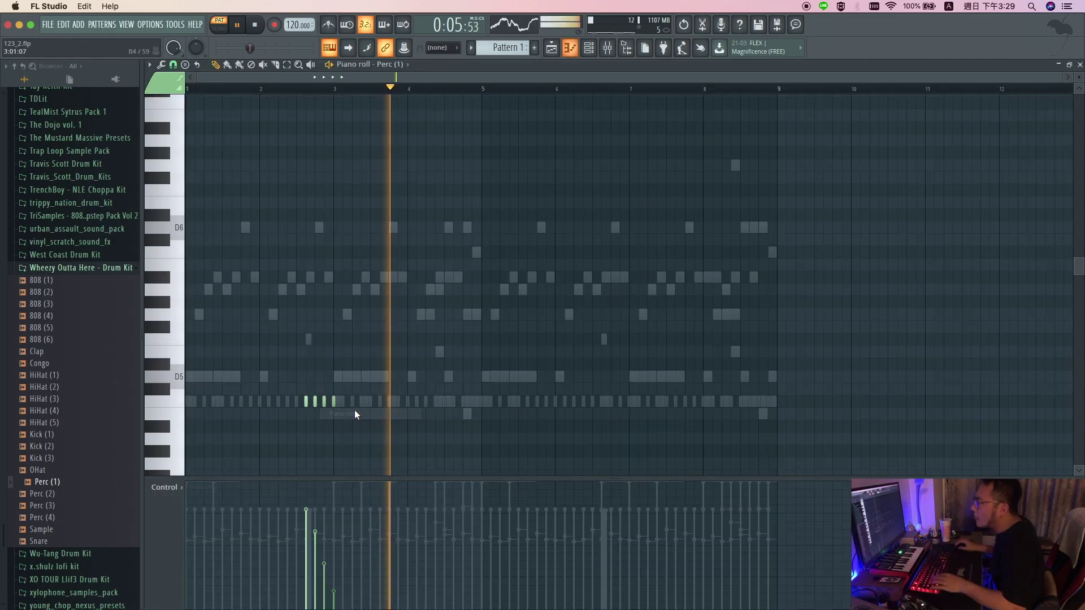
key("ctrl+b")
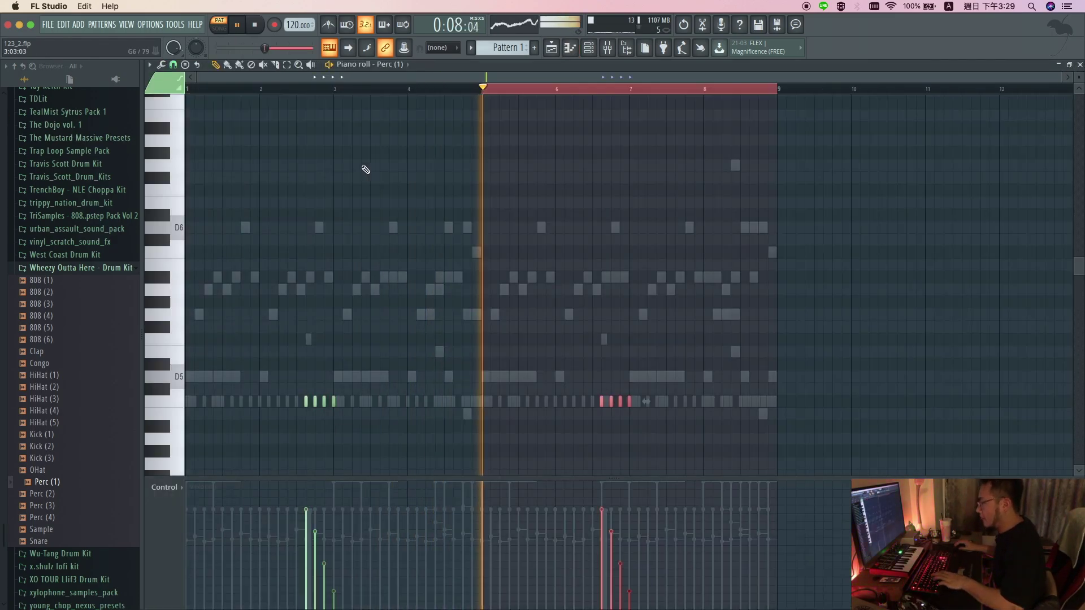
left_click(261, 89)
left_click(256, 24)
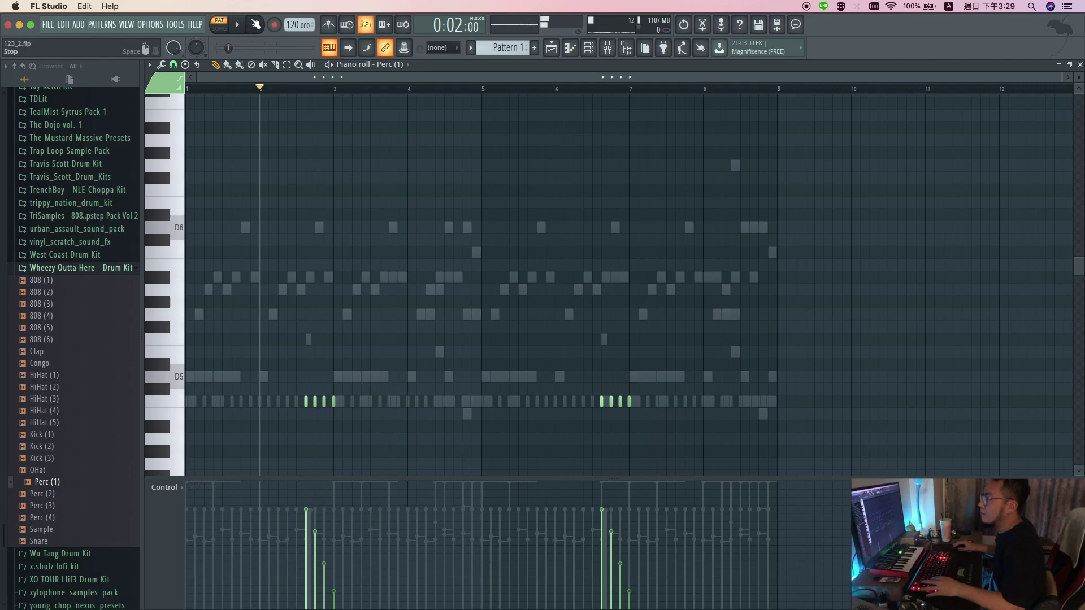
key("space")
key("F7")
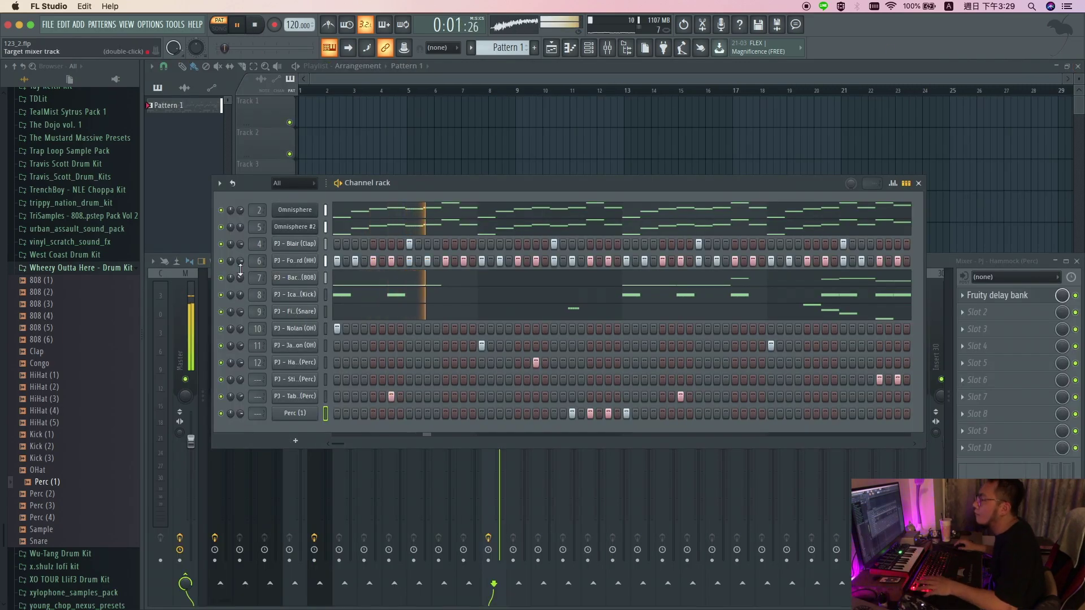
Route the Stick1, Tabla1 and Perc (1) channels to mixer tracks 13, 14 and 15, then close the mixer.
left_click(325, 379)
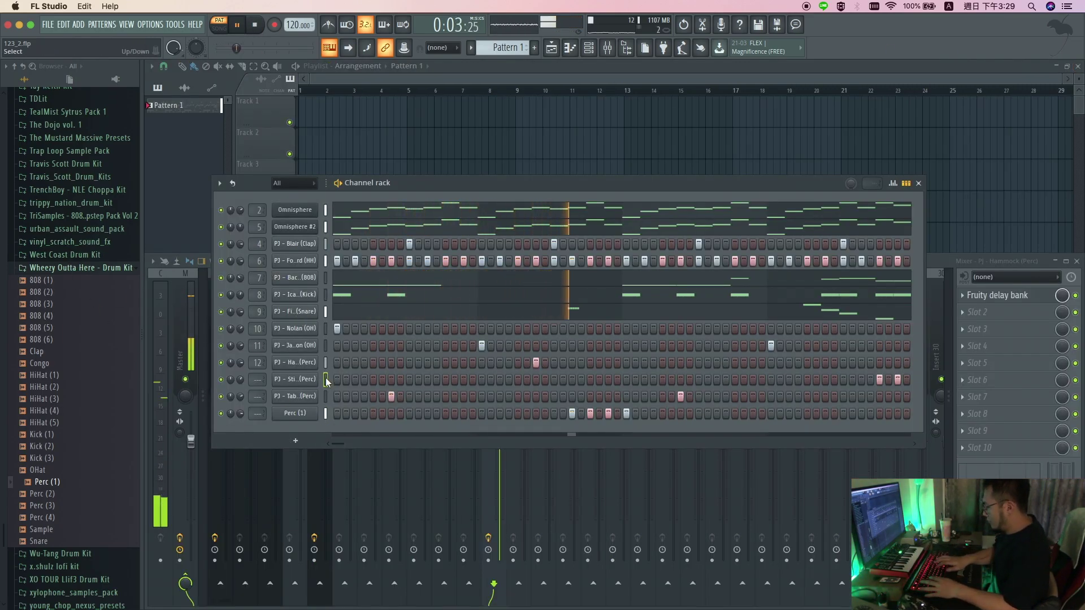
key("super+l")
key("Down")
key("super+l")
key("Down")
key("super+l")
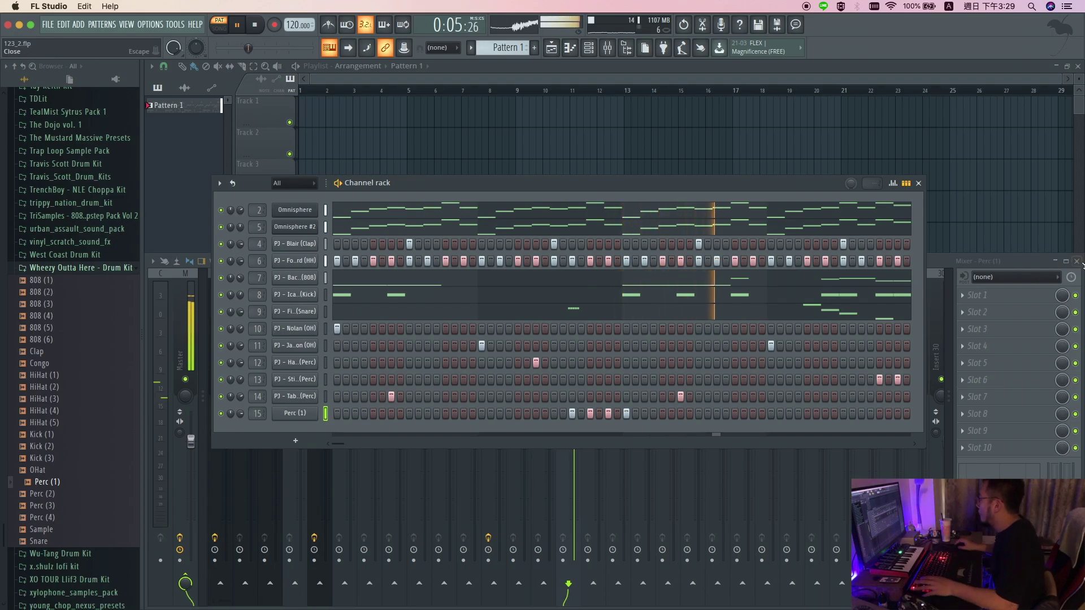
key("F9")
Add the Keyscape VST as a new channel and load its LA Custom C7 Grand Piano patch.
scroll(104, 270, "up", 20)
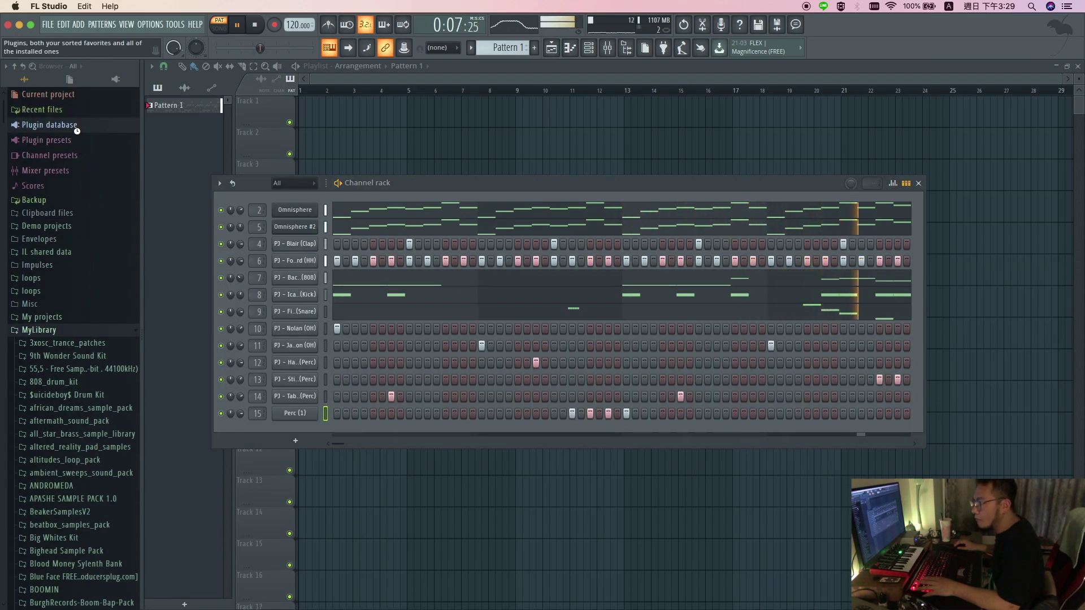
left_click(76, 128)
left_click(62, 165)
left_click(85, 192)
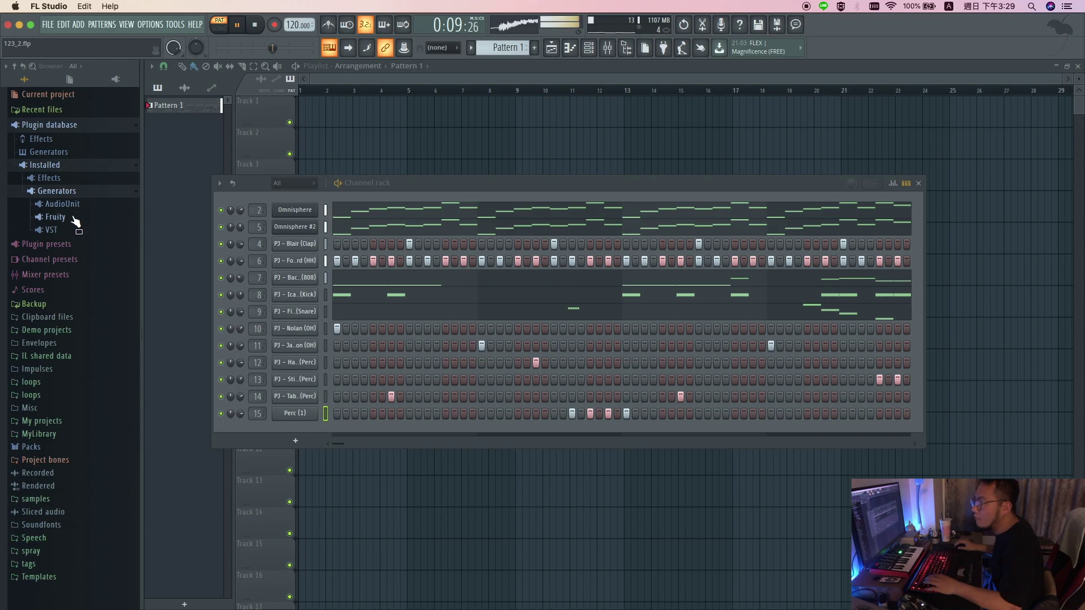
left_click(64, 231)
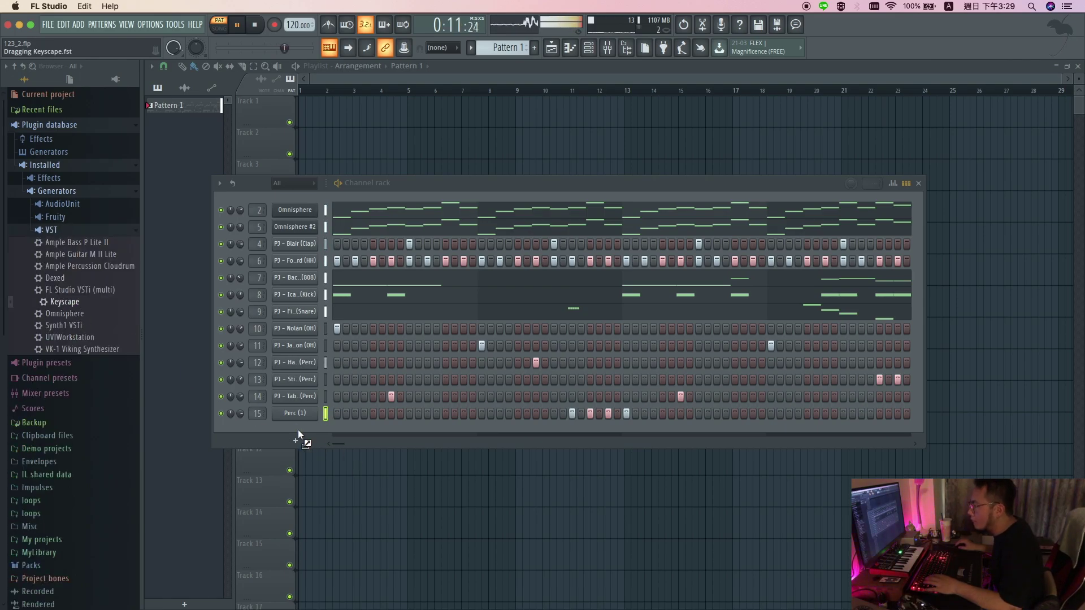
left_click_drag(300, 432, 298, 428)
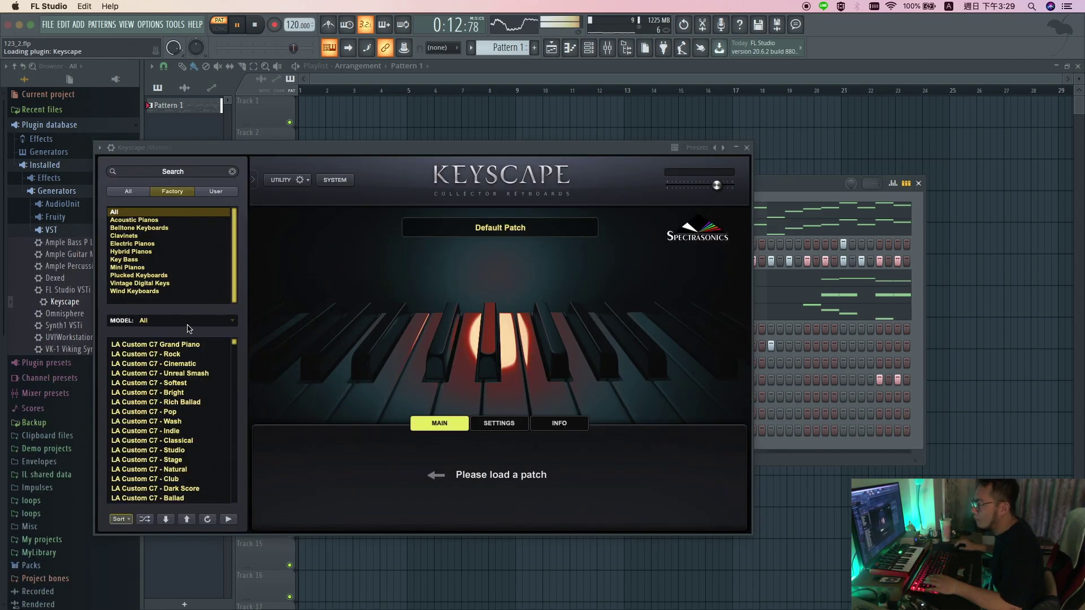
left_click(195, 345)
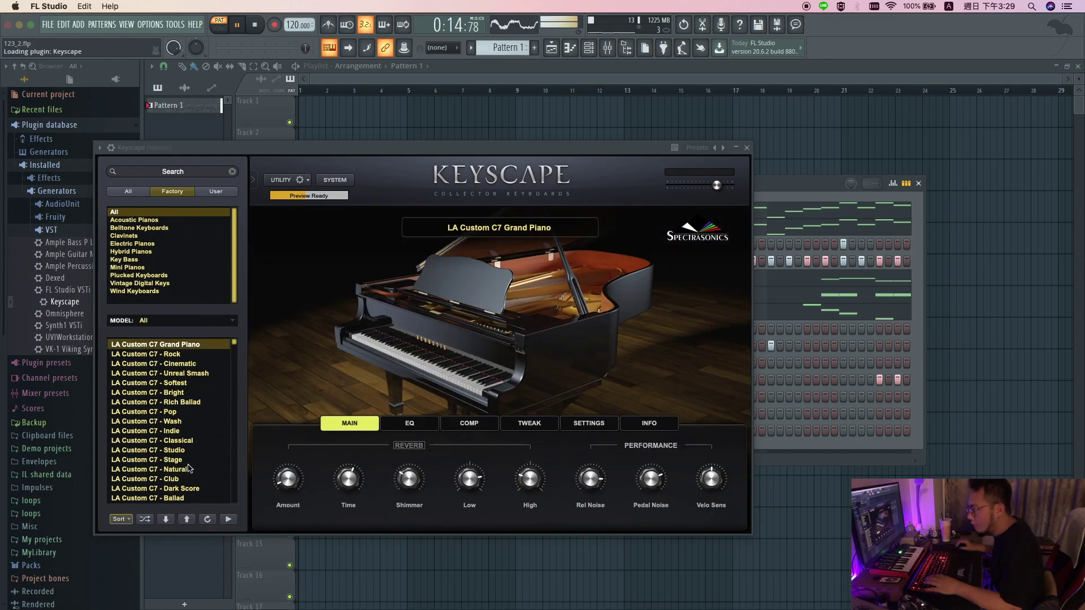
left_click(747, 148)
Route the Keyscape channel to mixer track 16 and load Fruity Reeverb 2 on it.
right_click(308, 432)
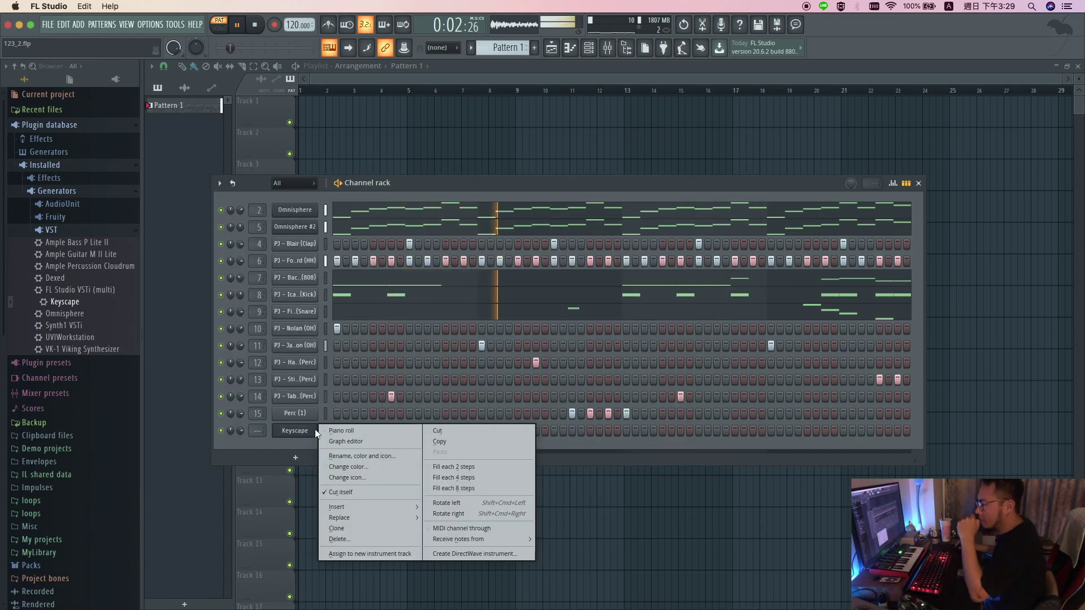
left_click(281, 450)
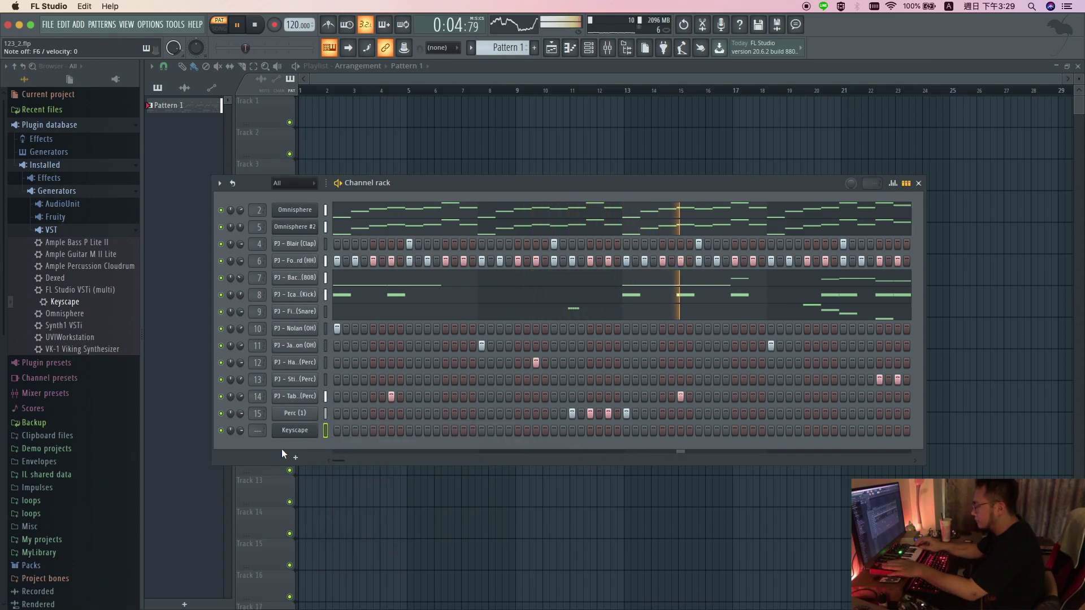
key("ctrl+l")
left_click(990, 300)
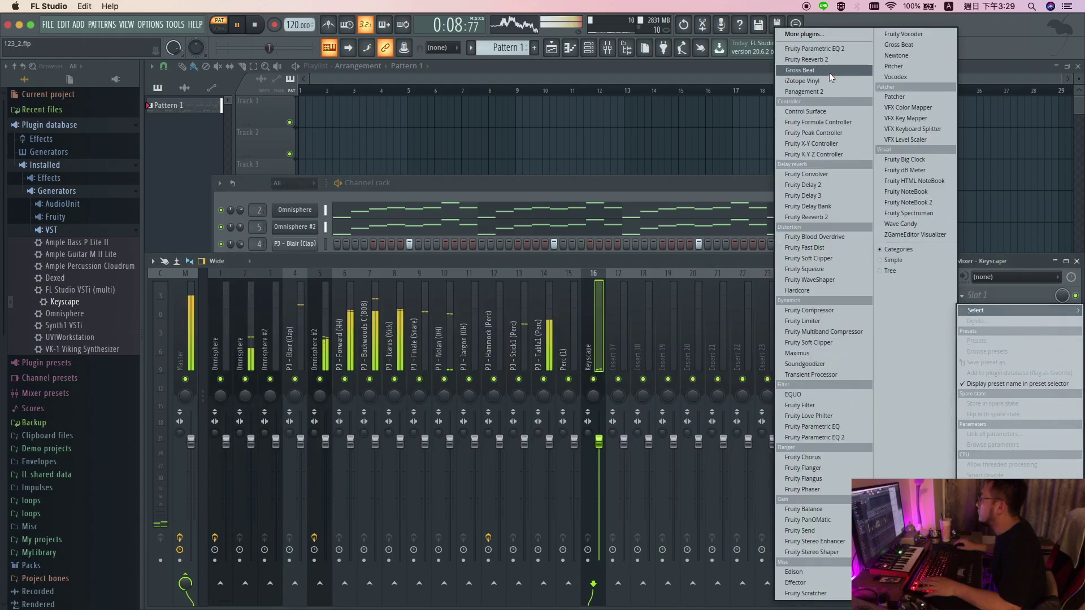
left_click(839, 59)
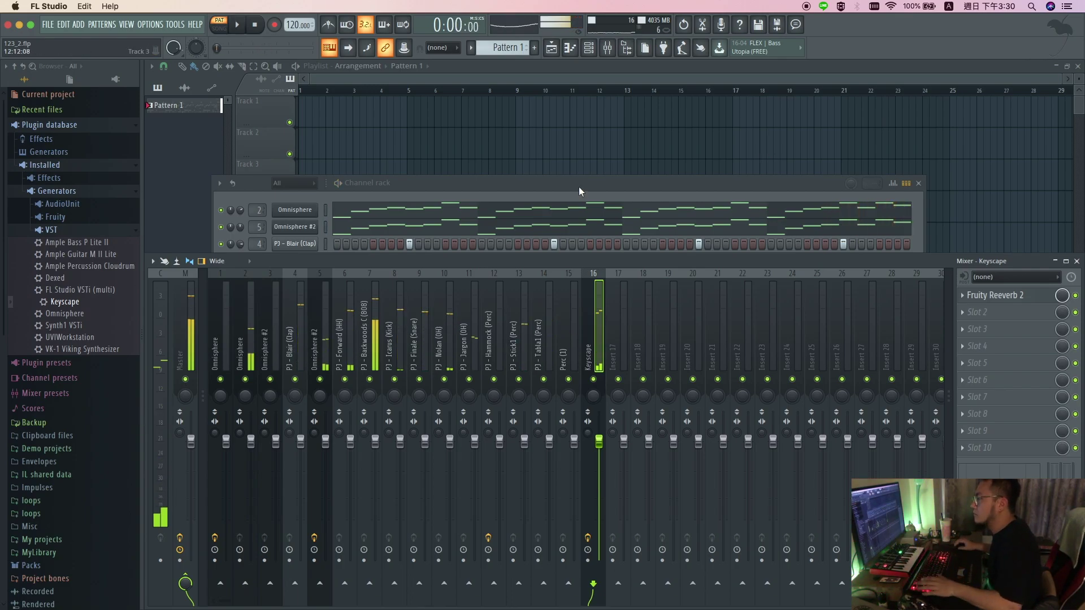
Record an eight-bar Keyscape piano melody into Pattern 1 with its piano roll open.
left_click(598, 181)
right_click(307, 430)
left_click(320, 428)
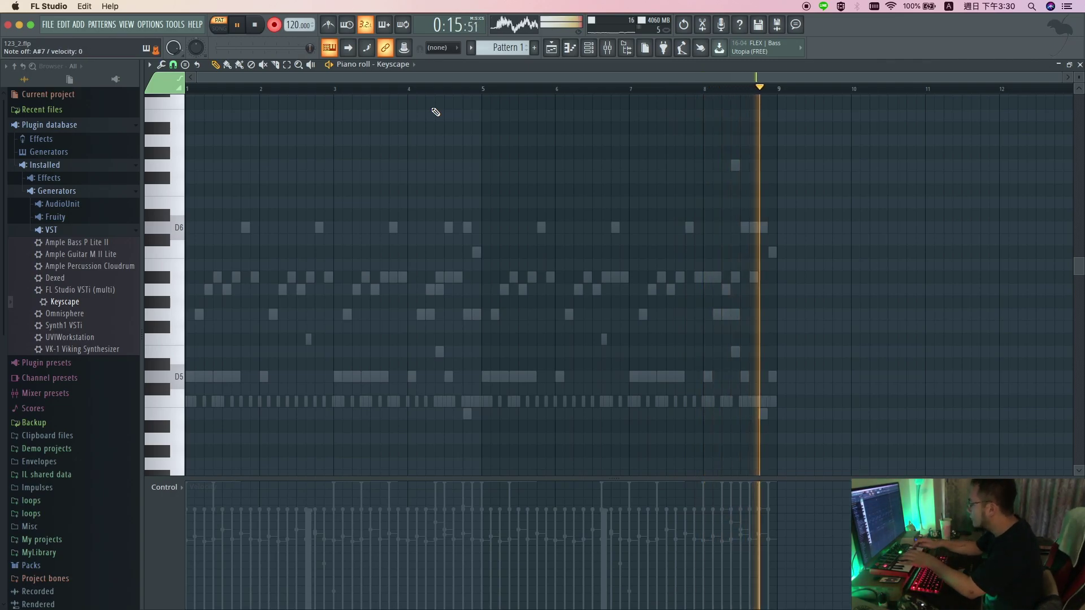
key("space")
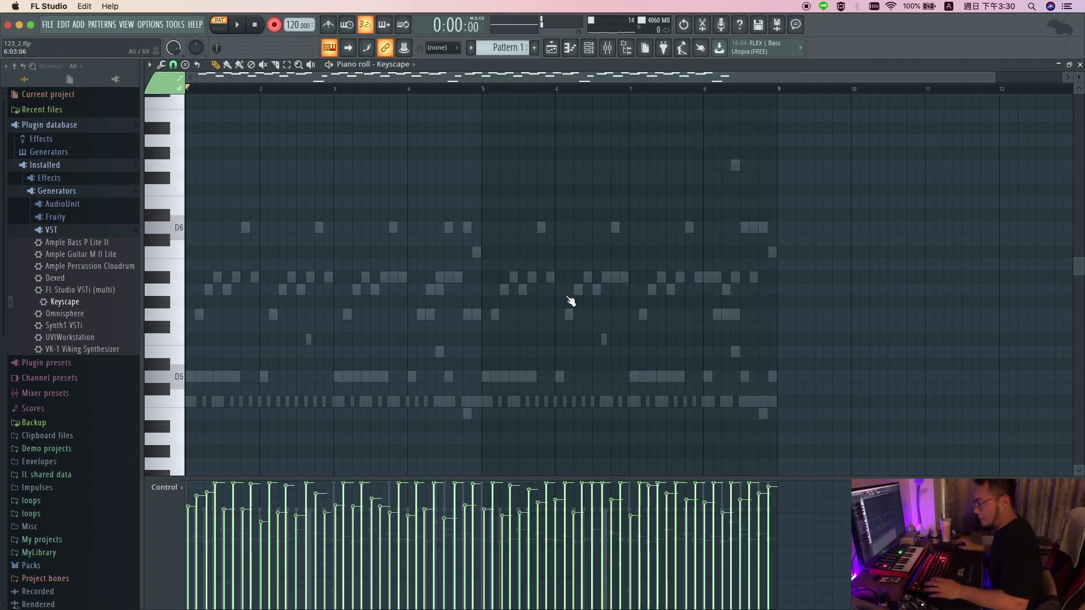
Quantize all recorded Keyscape notes and even out their velocities across the eight bars.
key("super+a")
scroll(460, 297, "up", 7)
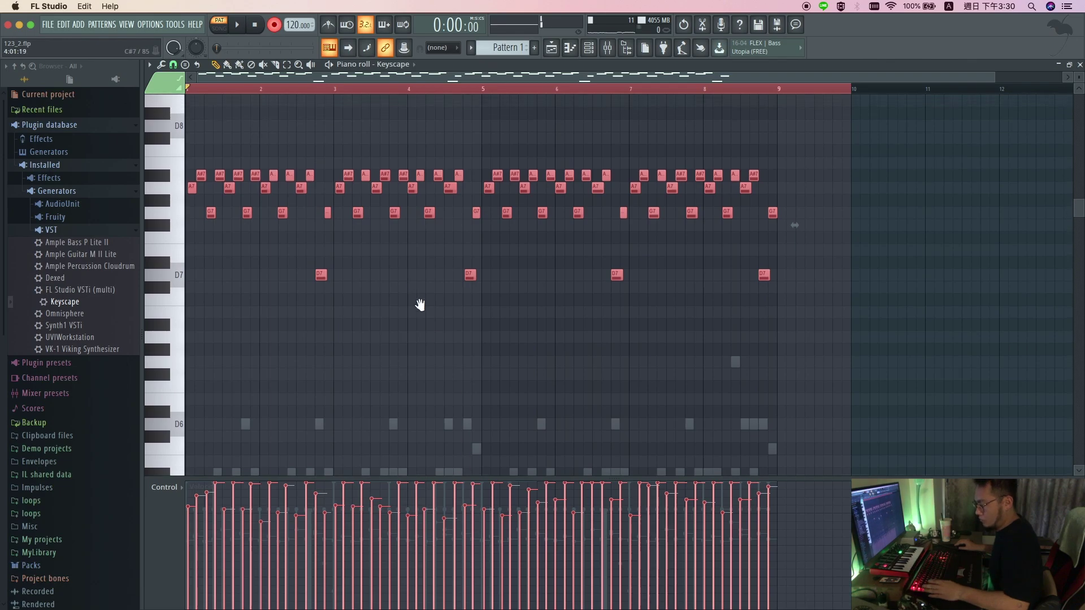
key("ctrl+q")
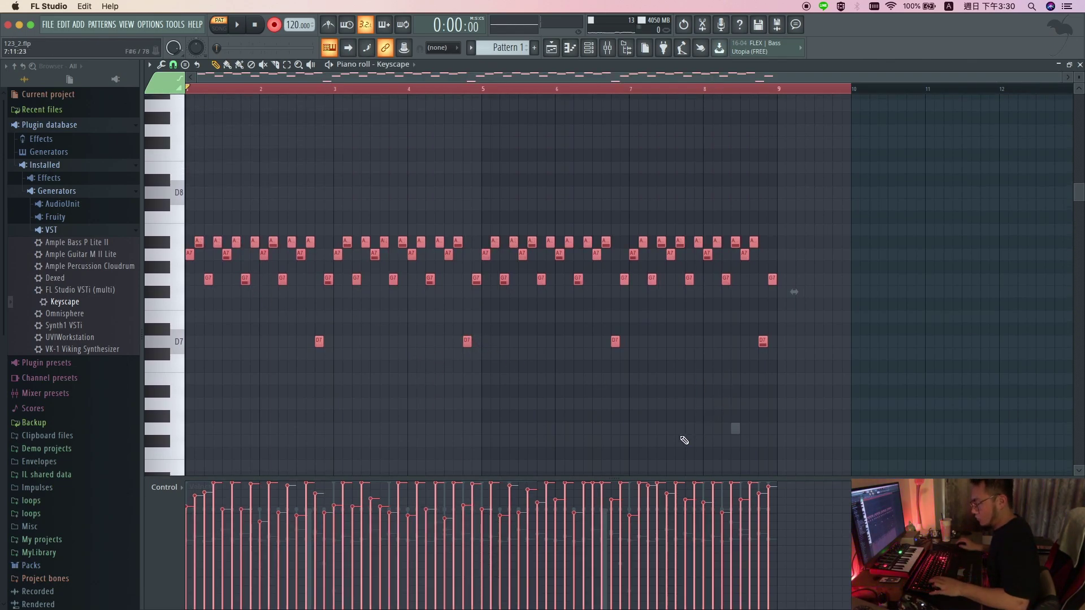
left_click_drag(191, 541, 777, 534)
Clone Pattern 1 and split the copy by channel into separate patterns.
right_click(179, 108)
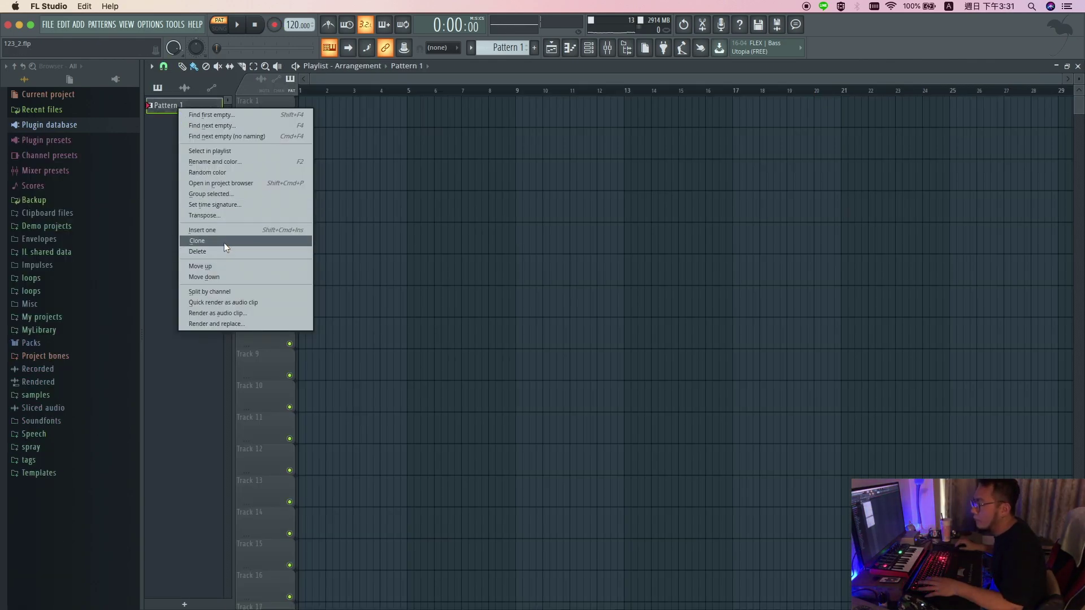
left_click(224, 243)
right_click(169, 123)
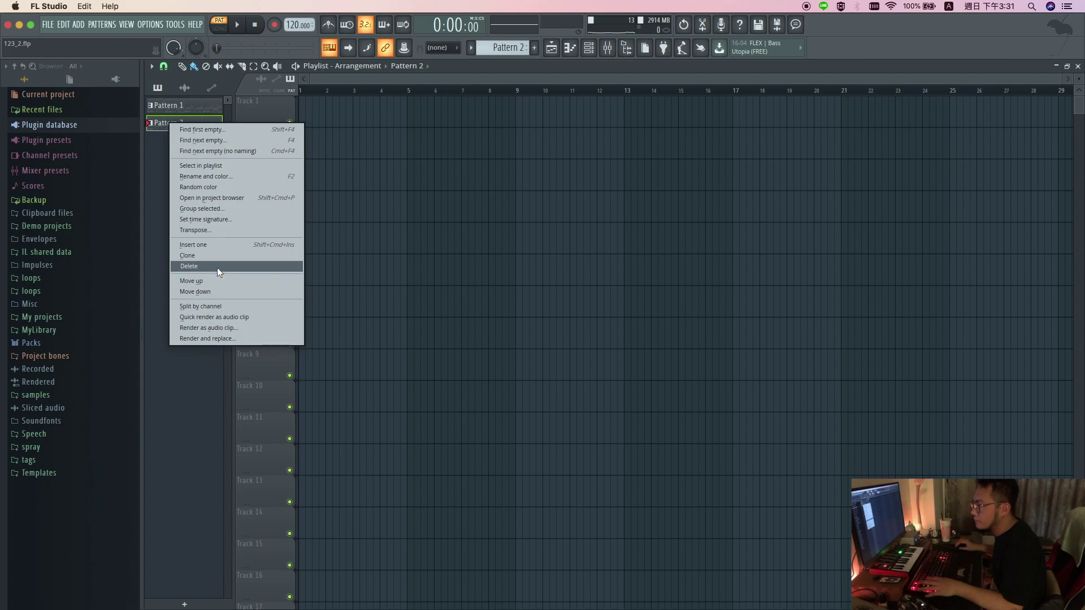
left_click(219, 306)
Place the split patterns from Omnisphere to Keyscape on tracks 1 to 14 at bar 9, extending the Tabla1 and Perc (1) clips through bar 16.
left_click(188, 351, "shift")
left_click_drag(198, 121, 516, 115)
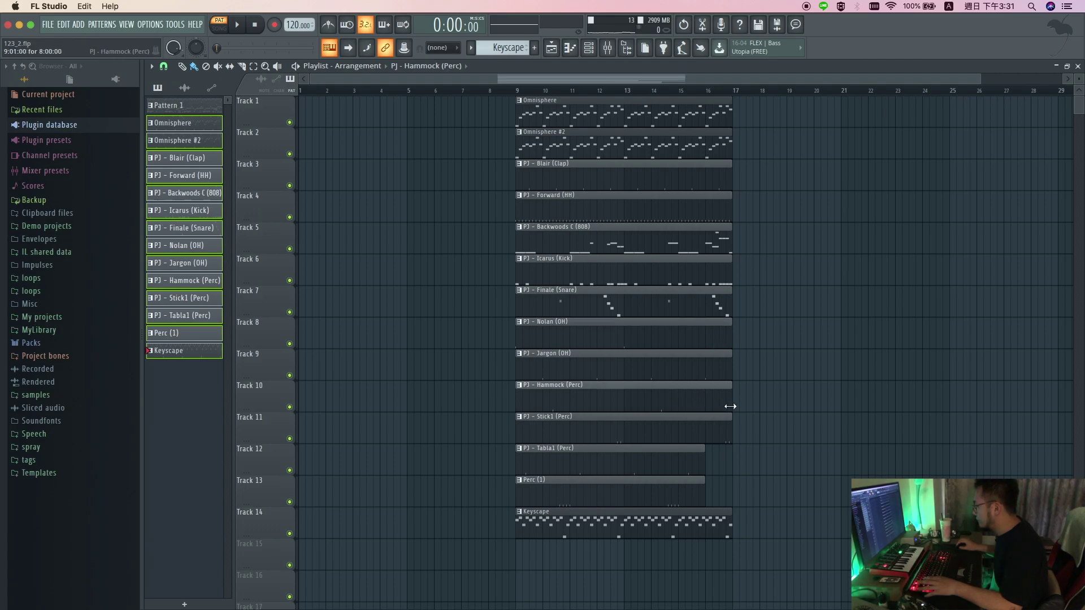
left_click_drag(724, 499, 704, 469)
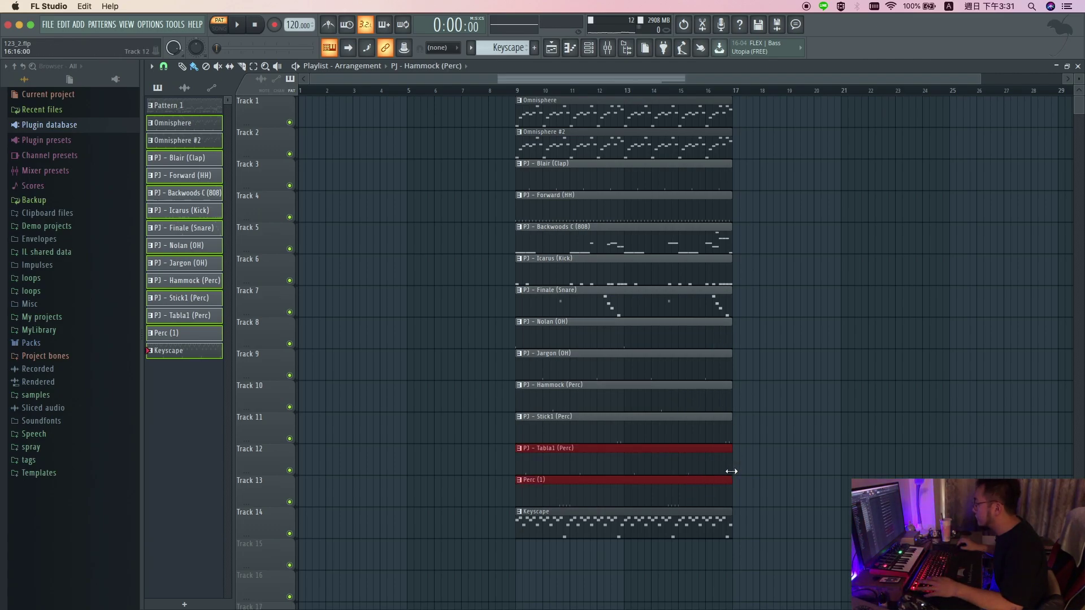
Clear the clip selection and place a copy of the Keyscape clip at bar 1 on track 14.
key("super+d")
left_click(626, 525)
left_click(308, 524)
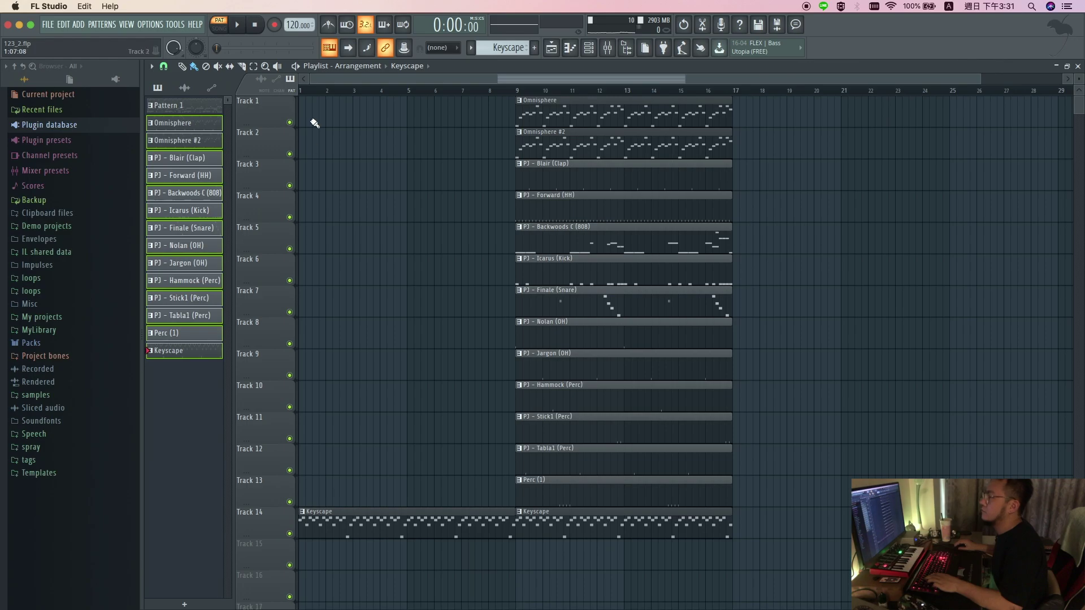
Place the fx9_bip - Part_1 sample from the Next Trip Tags folder on track 15 at bar 3 and check its channel settings.
left_click(39, 330)
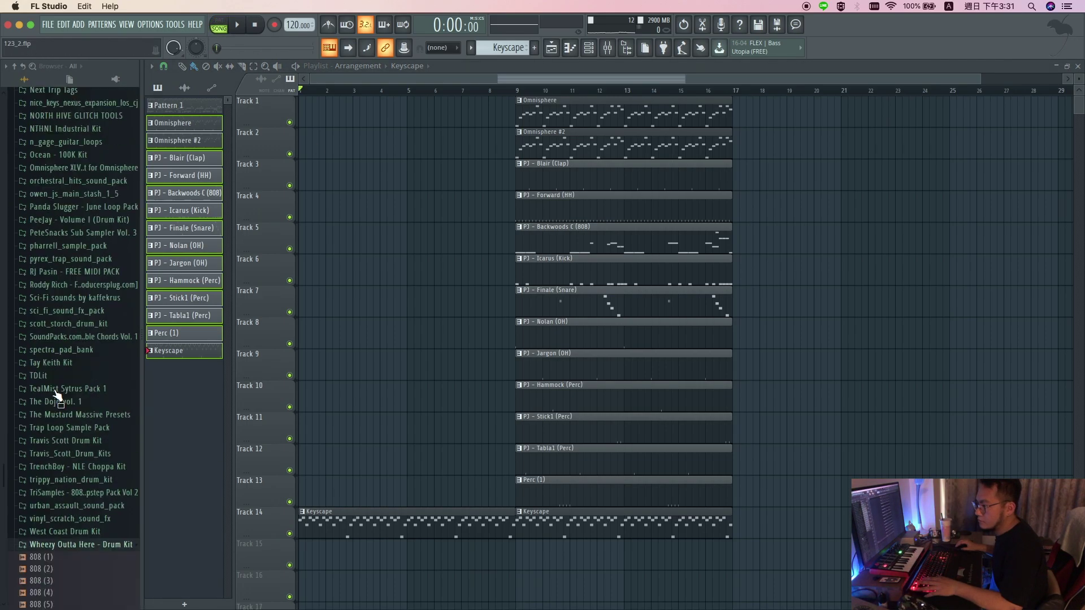
scroll(60, 390, "down", 4)
scroll(79, 416, "up", 7)
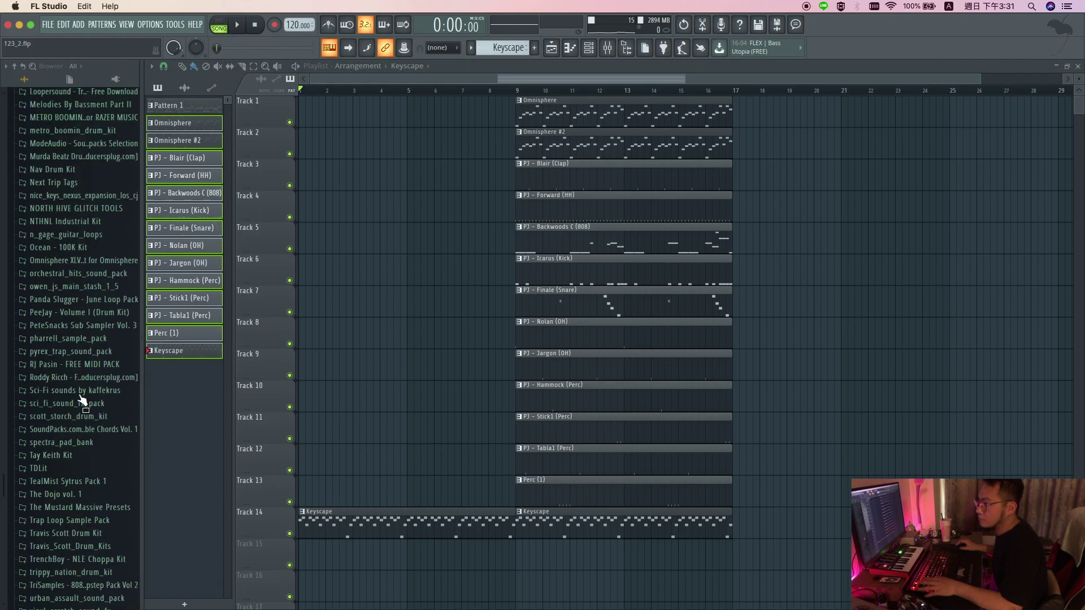
left_click(63, 223)
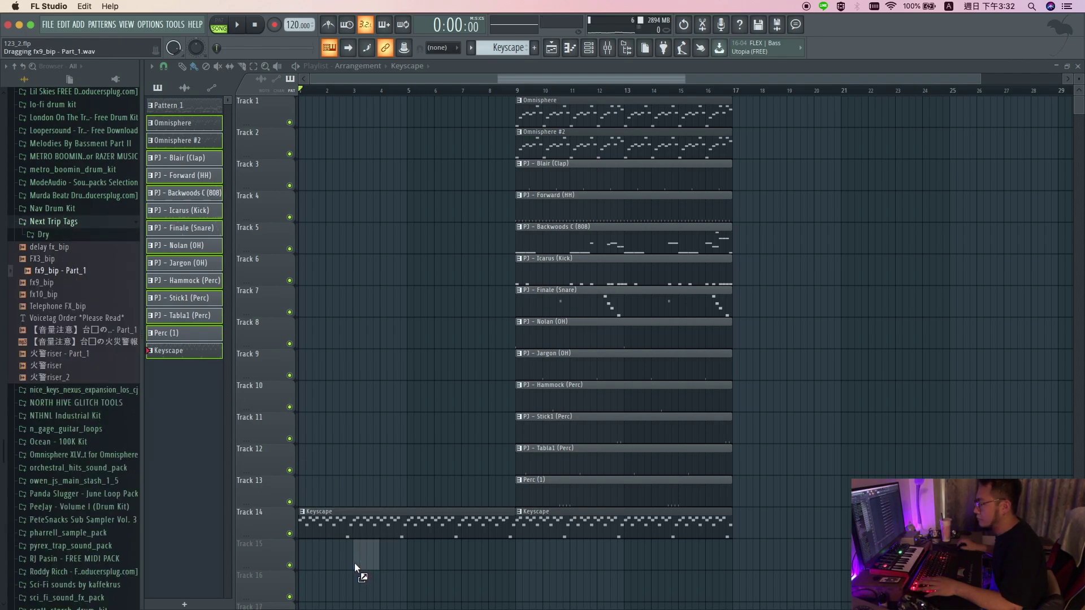
left_click_drag(354, 563, 354, 563)
scroll(419, 435, "down", 1)
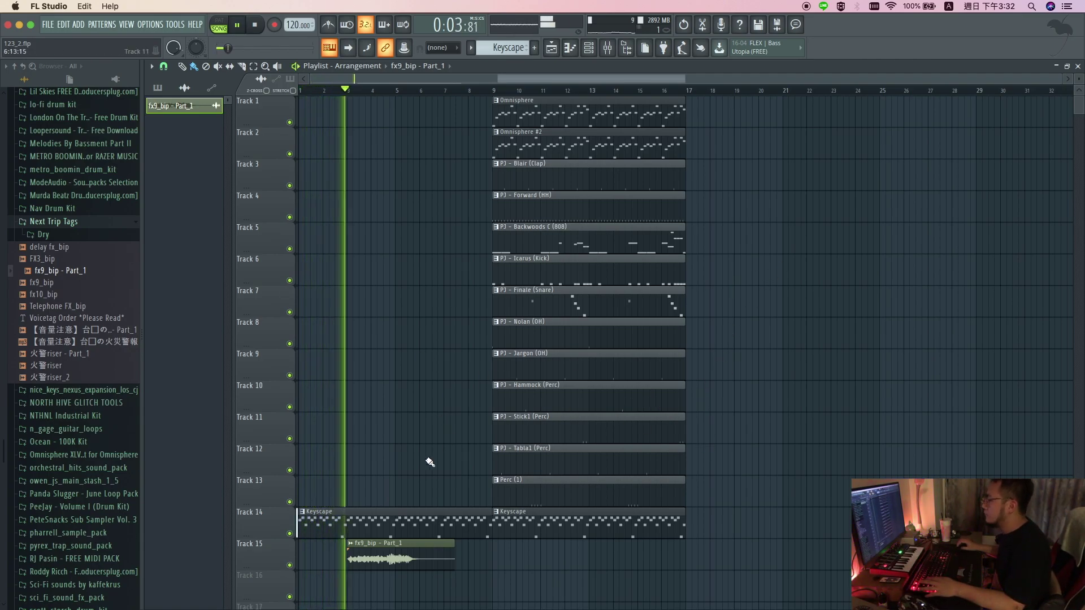
double_click(410, 551)
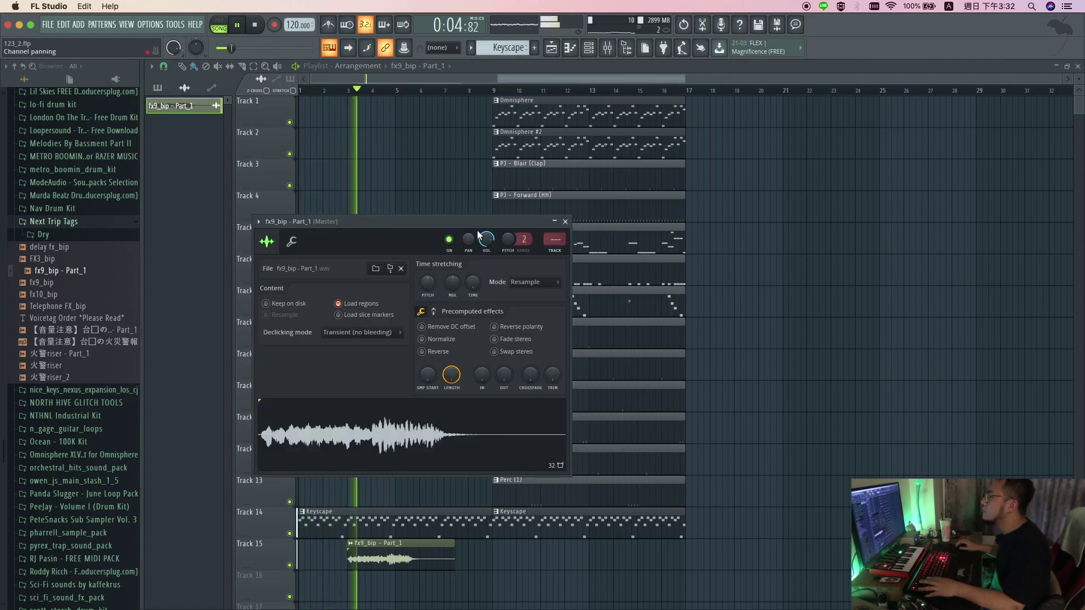
left_click(555, 222)
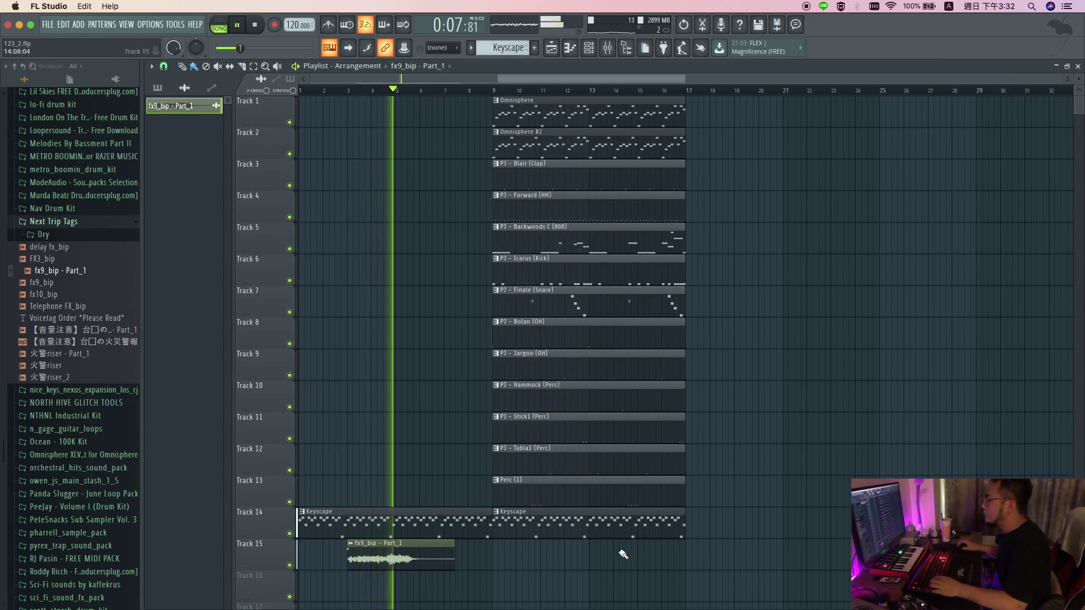
Delete the Keyscape clip at bar 9 and move the Icarus (Kick) clip on track 6 to bar 17.
right_click(621, 526)
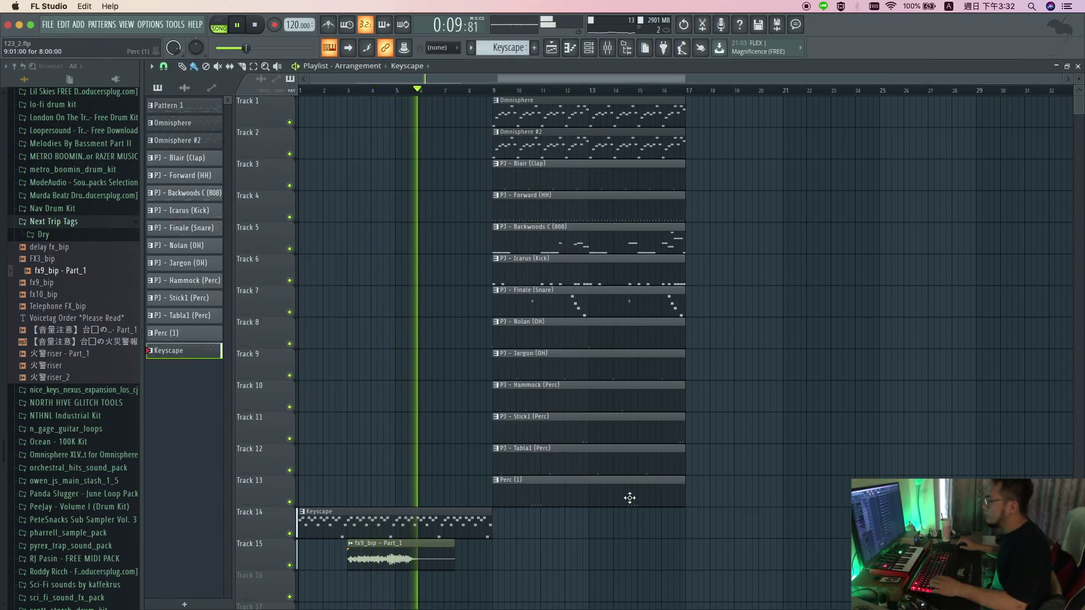
left_click(396, 90)
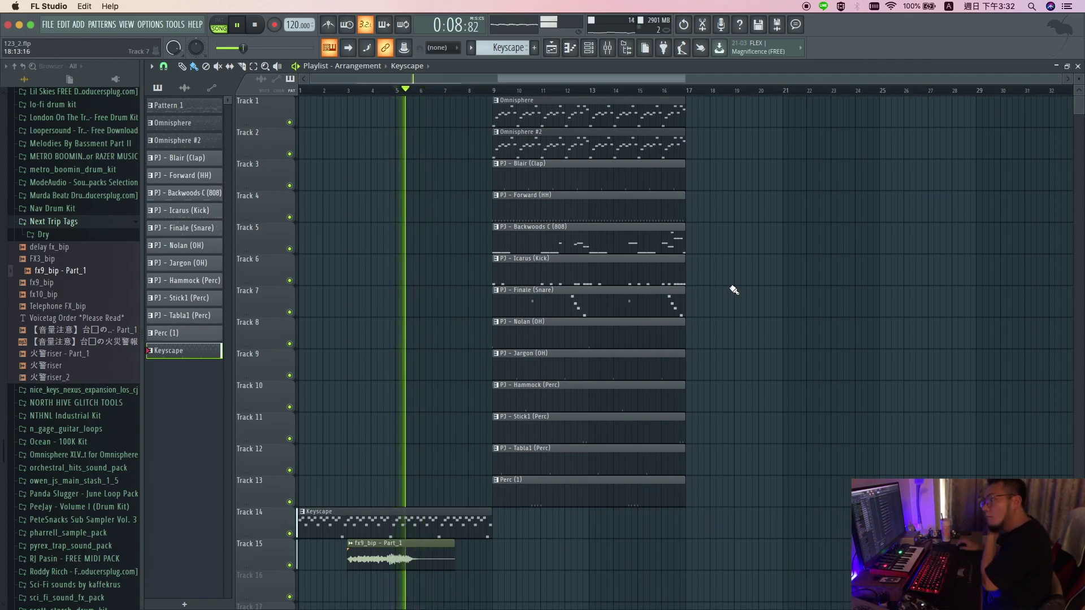
left_click_drag(595, 280, 789, 281)
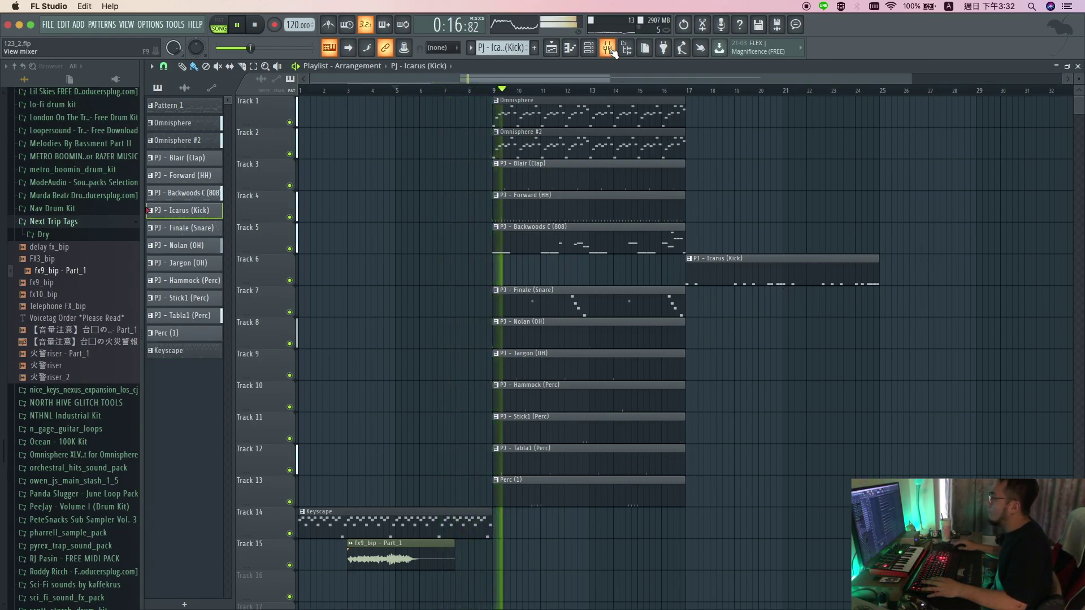
Duplicate all the bar 9 clips on tracks 1 to 13 to bar 17.
scroll(652, 338, "down", 1)
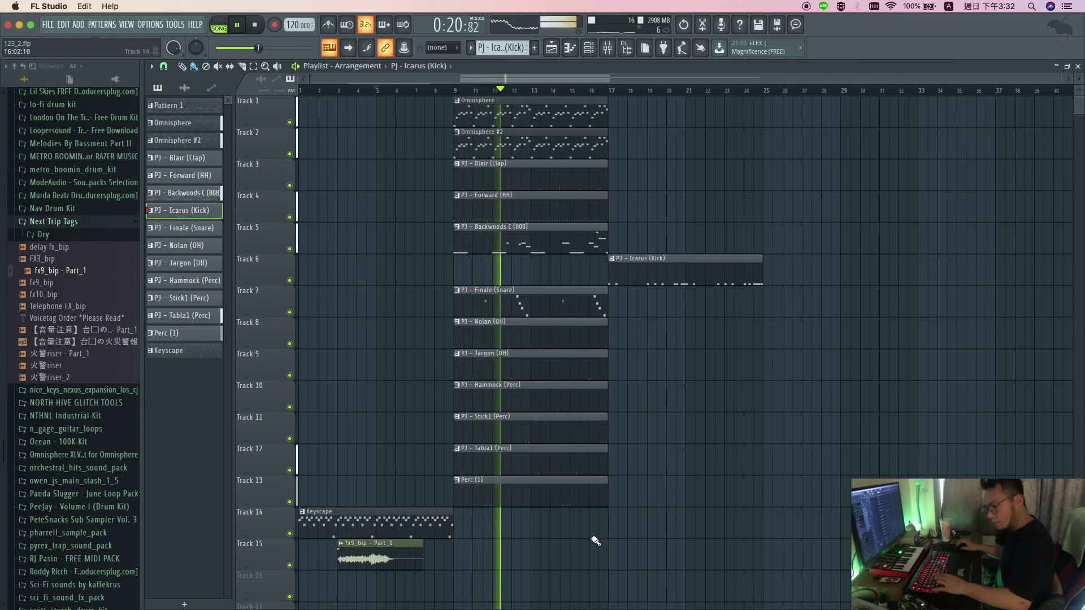
left_click_drag(574, 565, 558, 55)
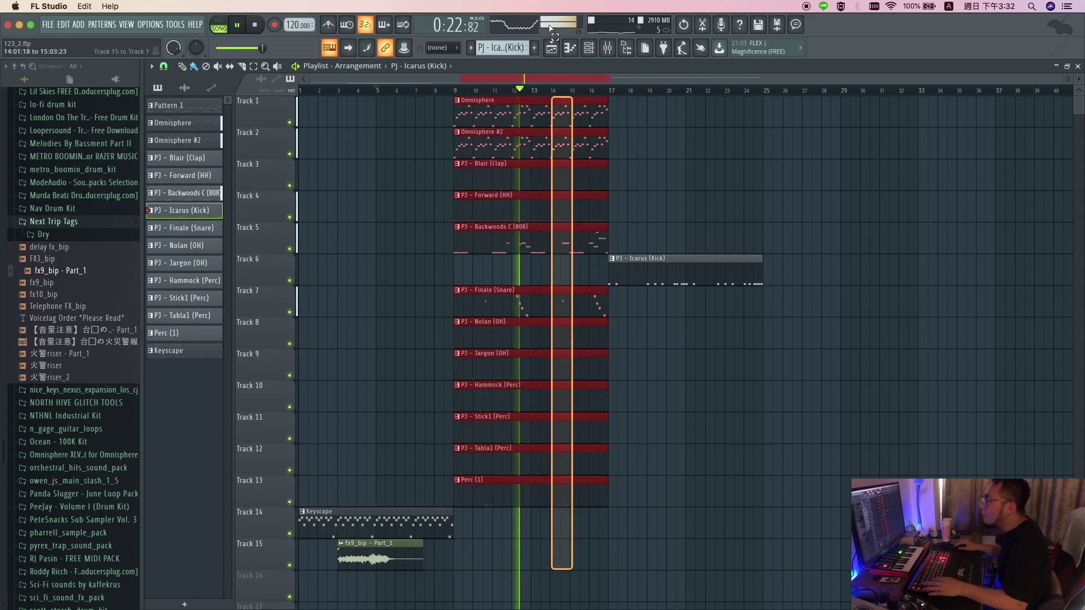
left_click_drag(521, 139, 677, 139)
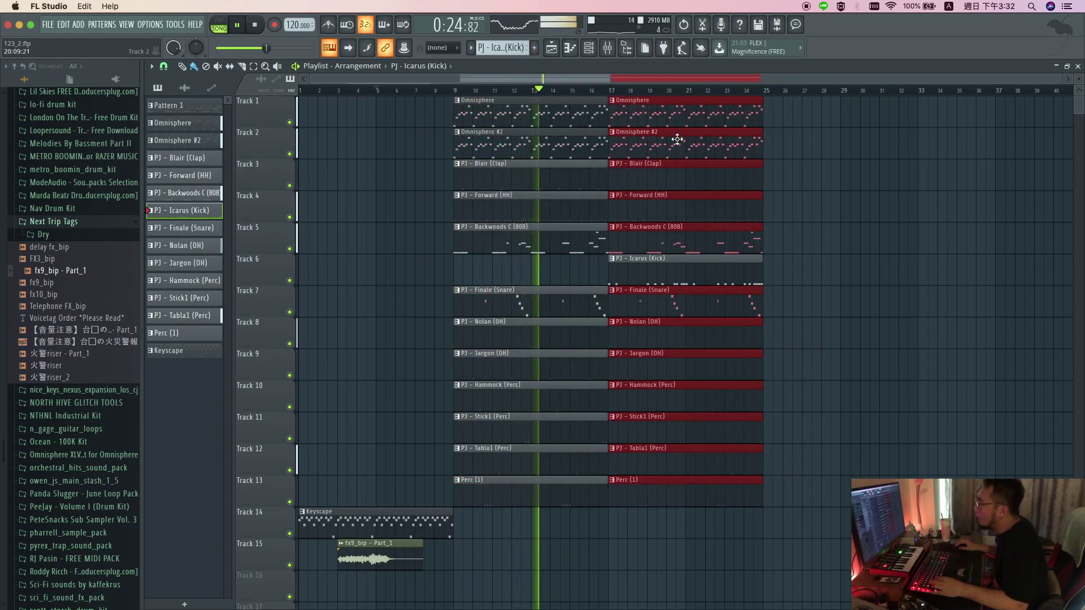
Shorten the bar 9 clips on tracks 3 to 13 to about the middle of bar 16, then extend the 808 clip to nearly bar 17.
left_click_drag(561, 554, 589, 180)
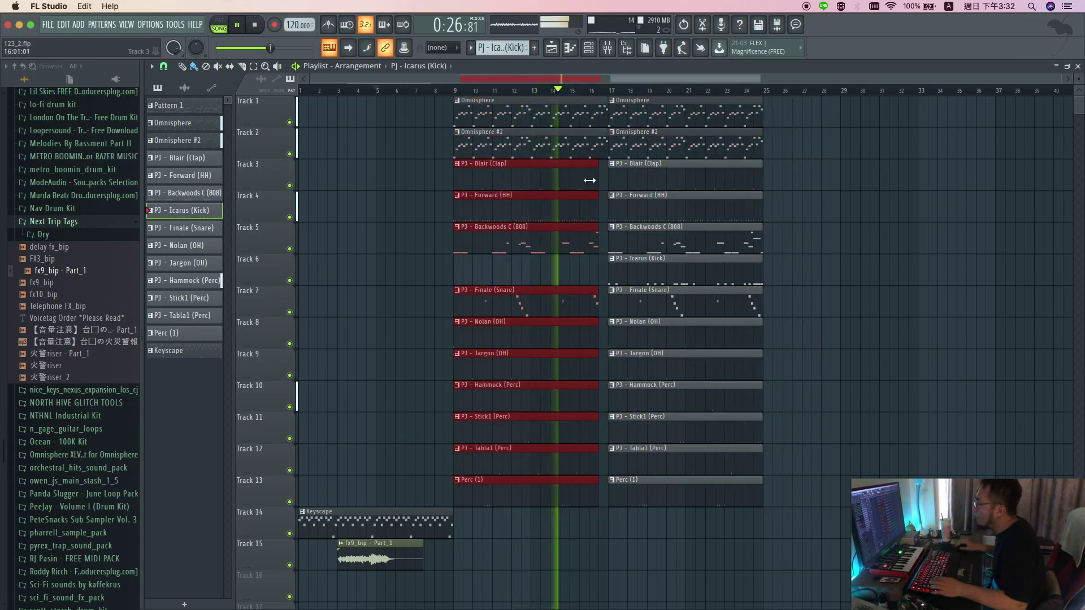
left_click(603, 258, "super")
left_click_drag(596, 241, 604, 240)
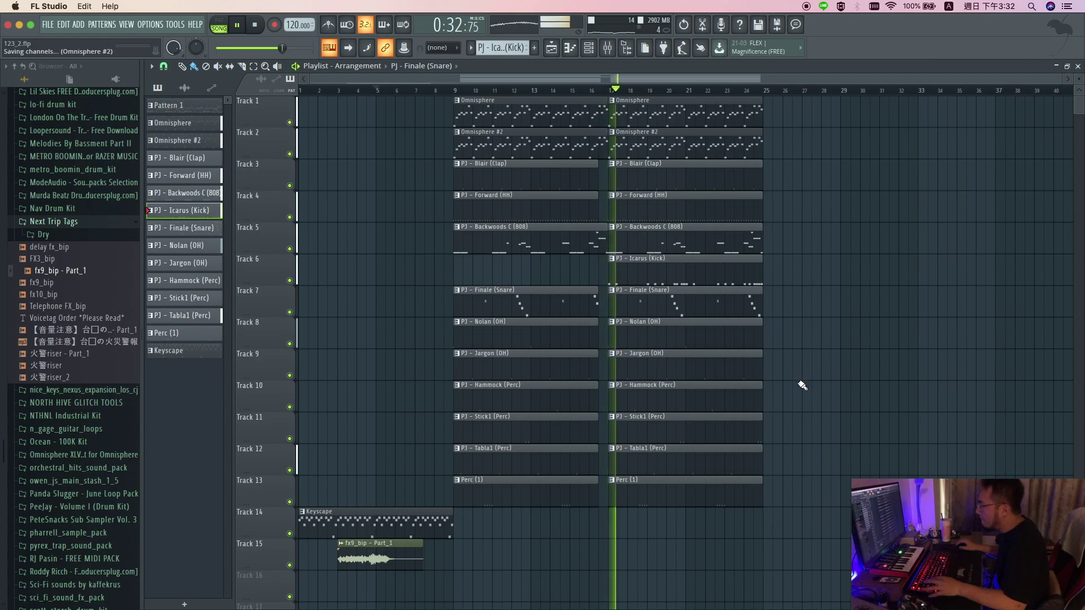
Place a copy of the Keyscape clip at bar 25 on track 14 and check the Keyscape mixer track's effects.
left_click_drag(379, 530, 845, 518)
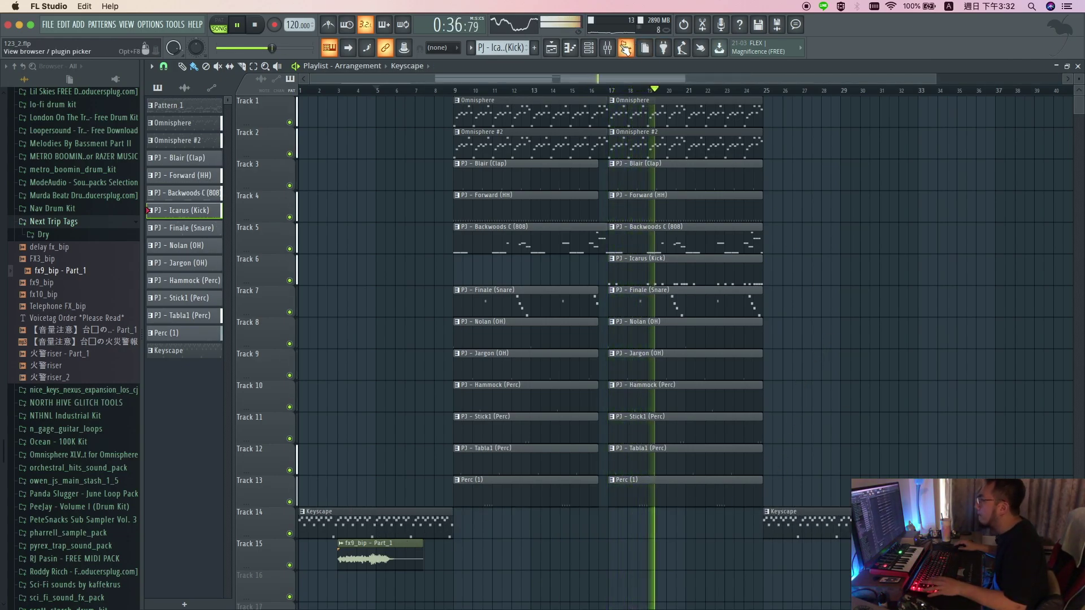
key("F9")
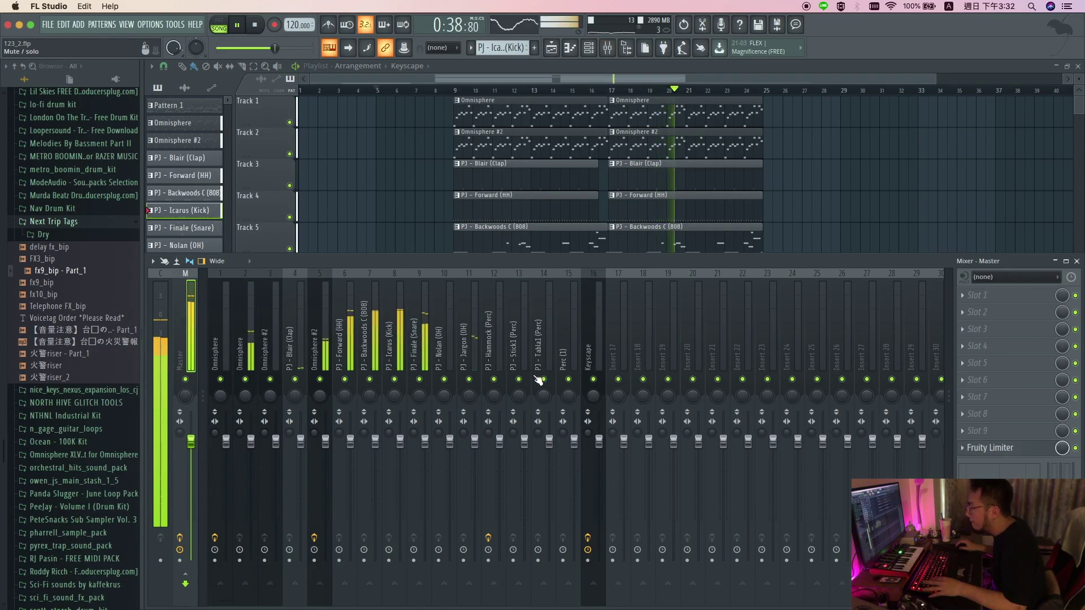
left_click(593, 357)
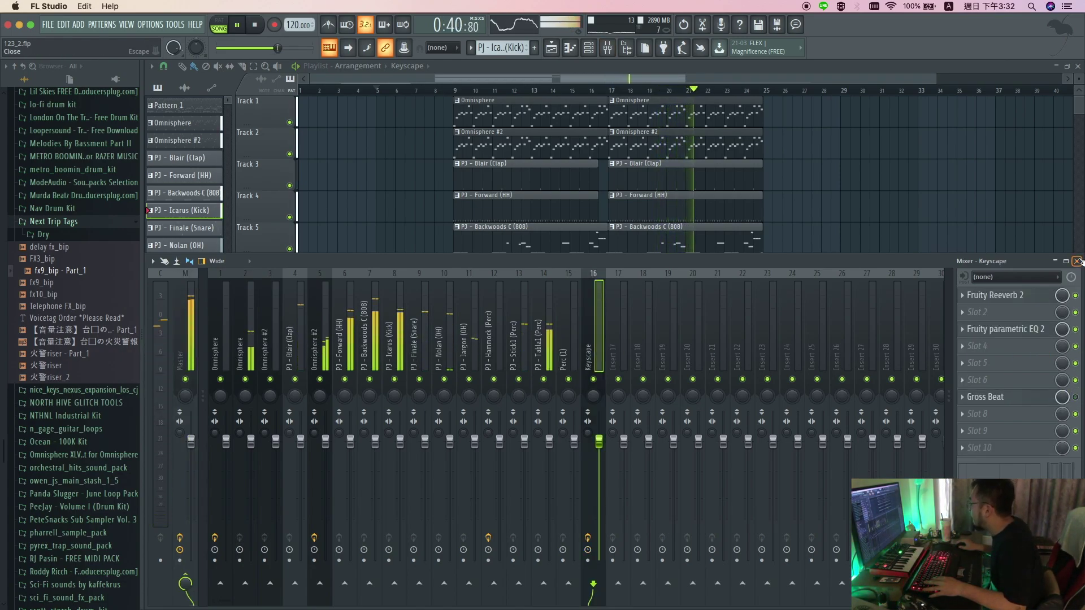
left_click(1078, 261)
Place Backwoods C (808), Blair (Clap), Forward (HH) and Finale (Snare) clips at bar 25 on their own tracks.
left_click(770, 242)
left_click_drag(778, 206, 863, 186)
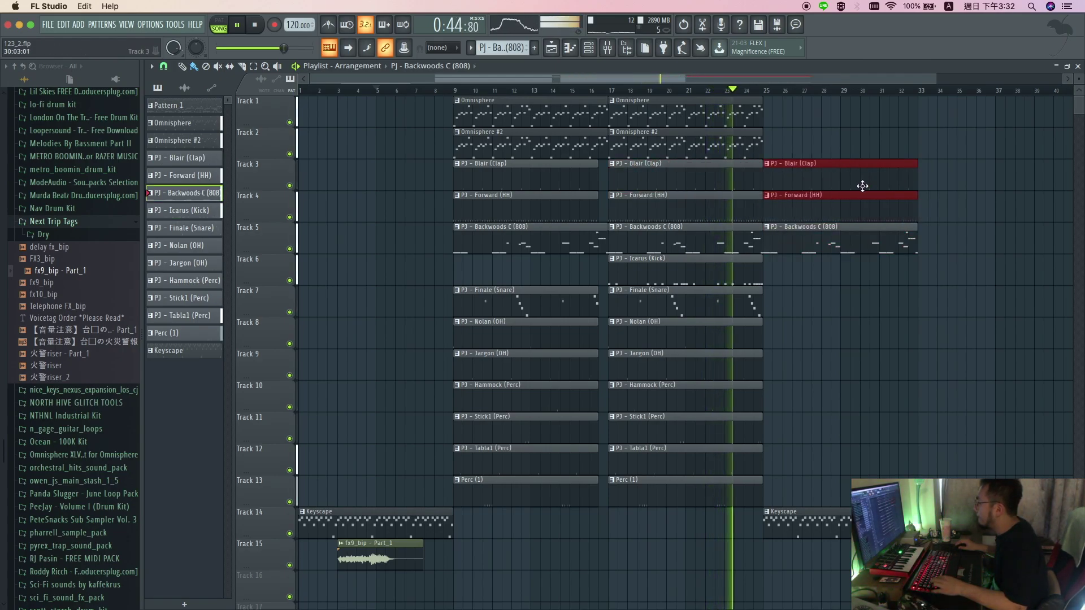
left_click(819, 359)
mouse_move(790, 497)
left_mouse_down()
mouse_move(683, 312)
mouse_move(834, 319)
left_mouse_up()
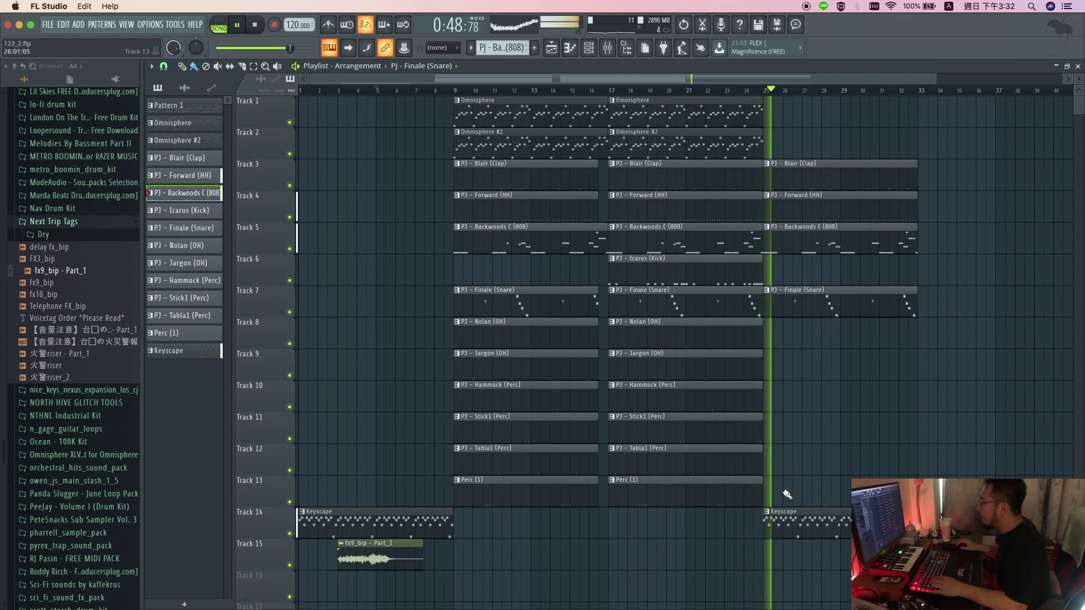
Copy the Omnisphere, Omnisphere #2, Blair (Clap) and Forward (HH) clips to bar 33 on tracks 1 to 4.
scroll(827, 390, "down", 2)
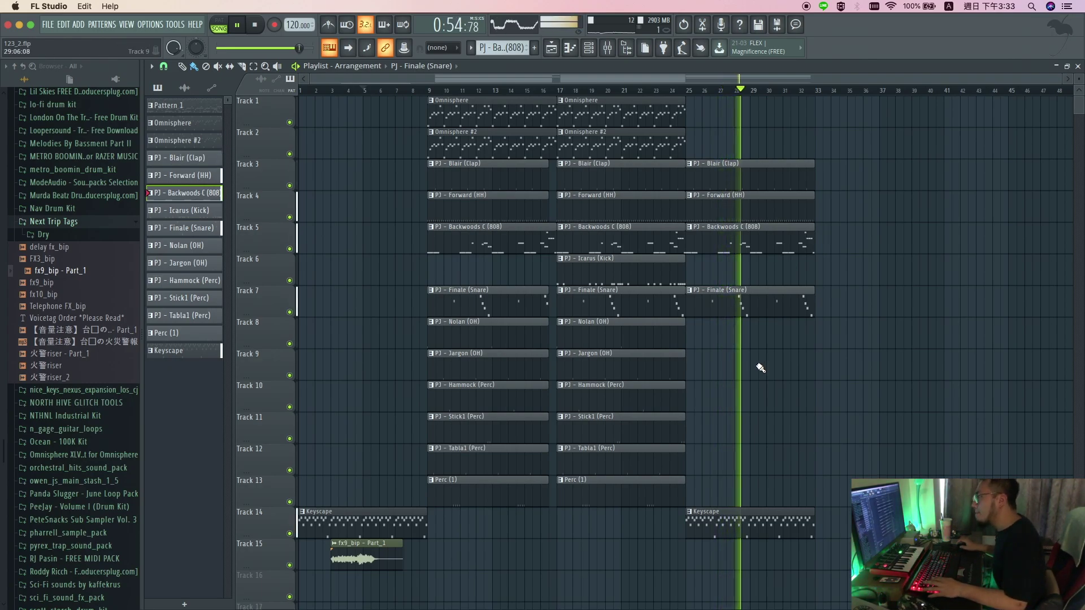
left_click(614, 50)
left_click(615, 53)
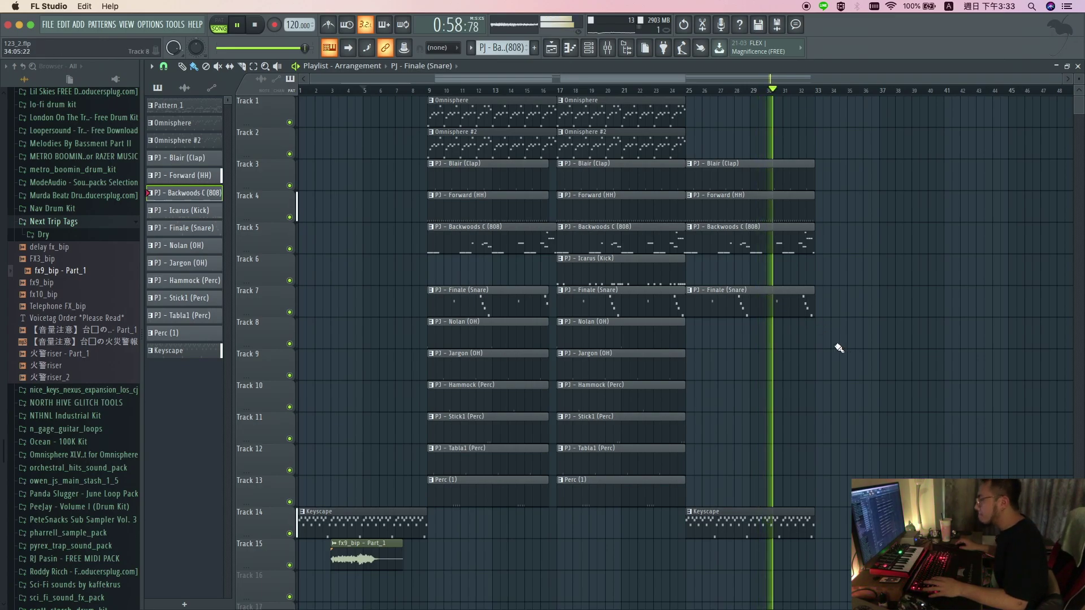
left_click_drag(713, 136, 911, 135)
left_click_drag(851, 222, 783, 176)
left_click_drag(785, 178, 896, 188)
Copy the snare, open hat and percussion clips on tracks 7 to 13 to bar 33 and delete the Omnisphere #2 clip there.
left_click_drag(710, 497, 872, 315)
left_click(1032, 373, "ctrl")
right_click(1010, 308)
left_click_drag(973, 491, 881, 314)
left_click_drag(880, 314, 872, 304)
right_click(986, 306)
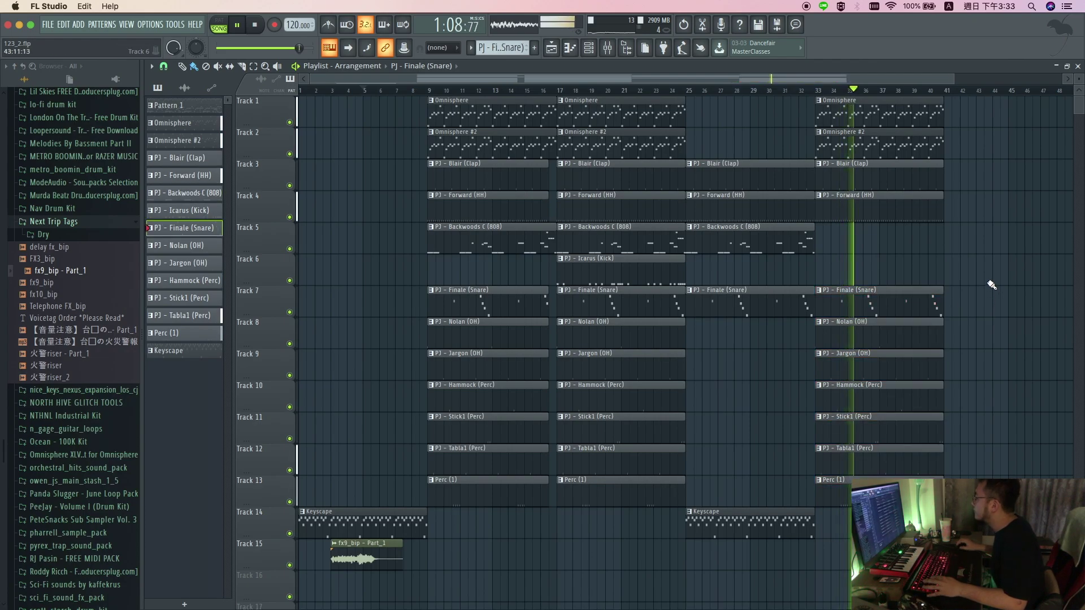
right_click(883, 132)
Move the bar 33 section to bar 41 and copy the bar 25 clap, hi-hat, 808, snare and Keyscape clips to bar 33.
scroll(961, 215, "down", 2)
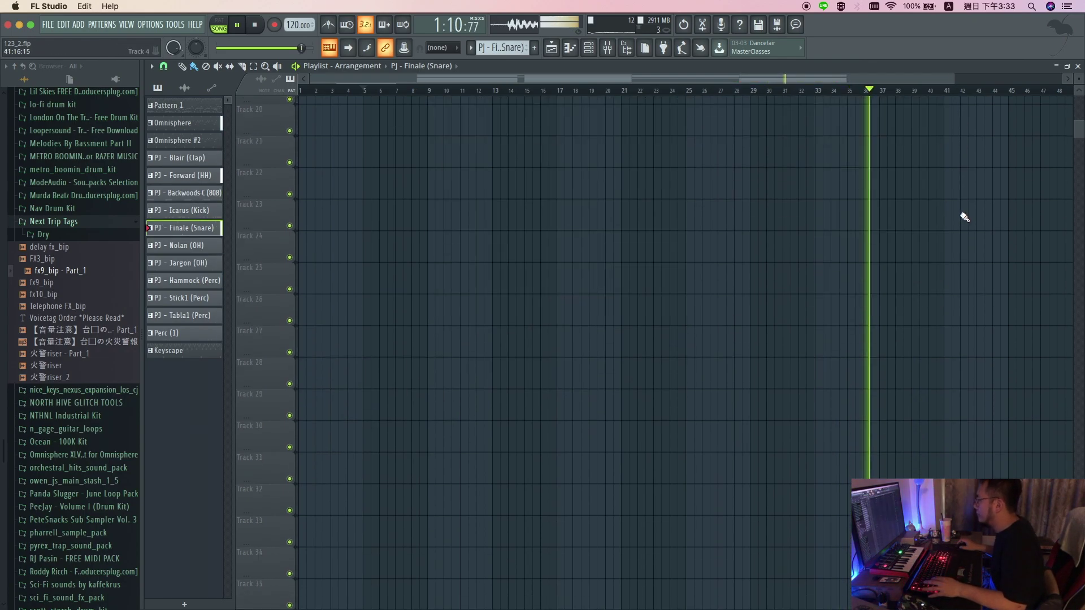
left_click_drag(877, 515, 875, 121)
left_click_drag(671, 148, 801, 527)
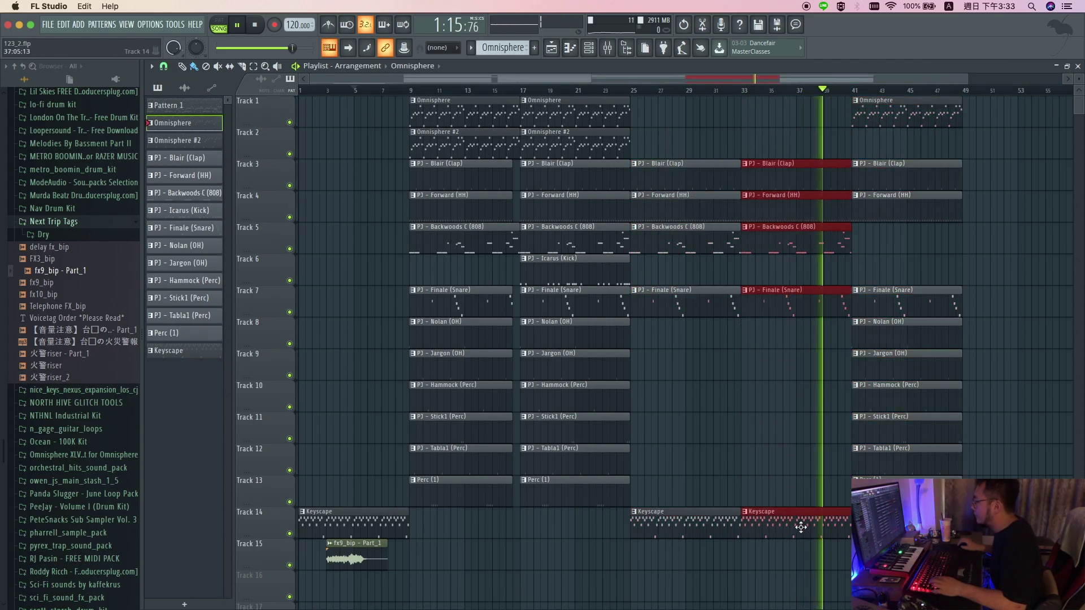
left_click(884, 255)
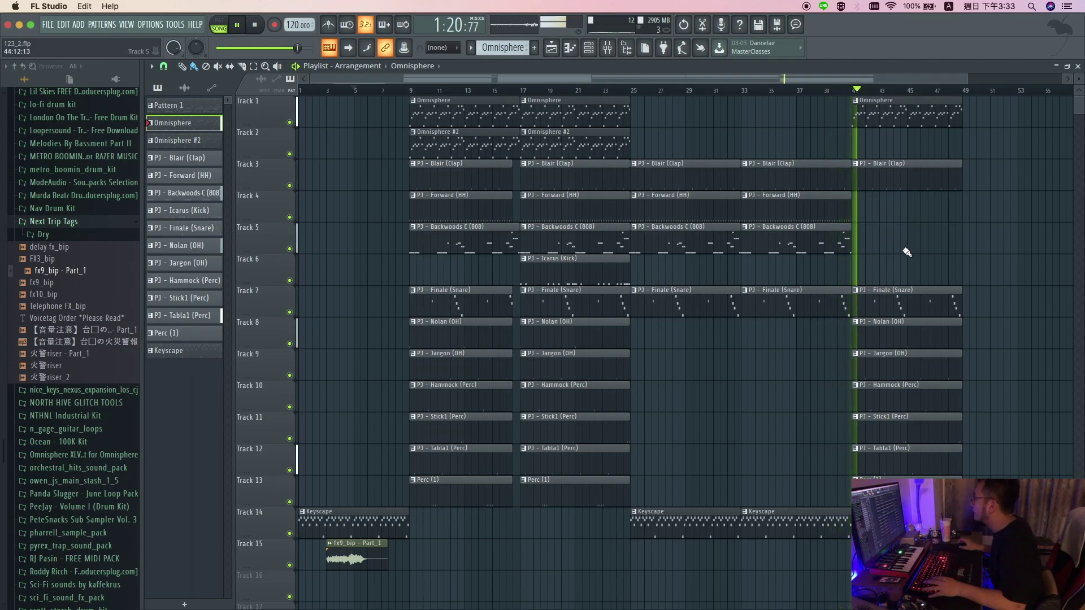
Place a Forward (HH) clip at bar 41 on track 4 and shorten that section's clips on tracks 3 to 13 to seven bars.
scroll(884, 269, "down", 1)
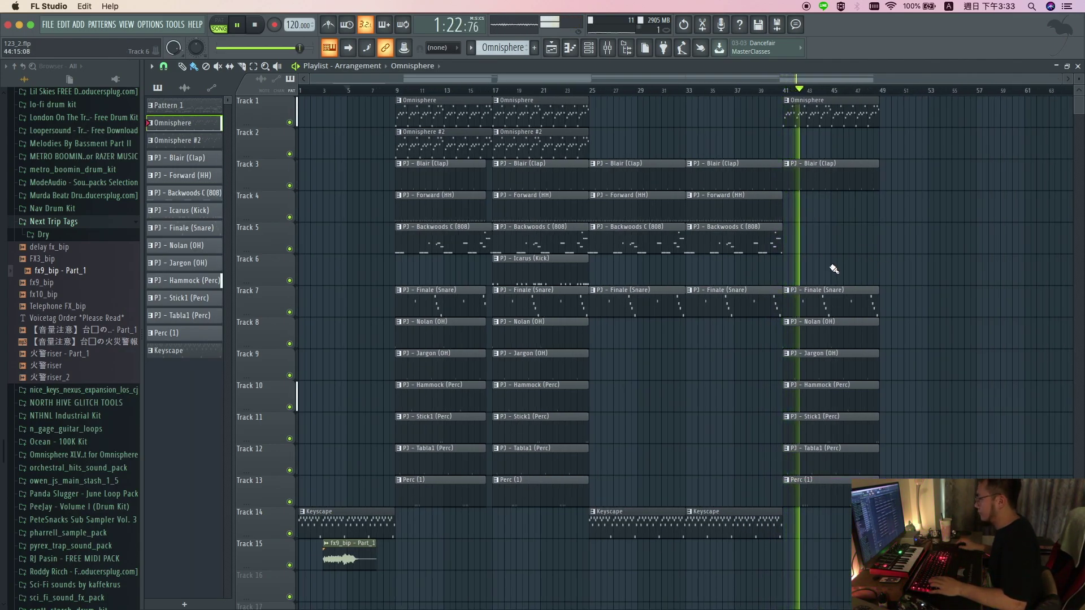
mouse_move(534, 209)
left_mouse_down()
mouse_move(838, 228)
mouse_move(825, 231)
left_mouse_up()
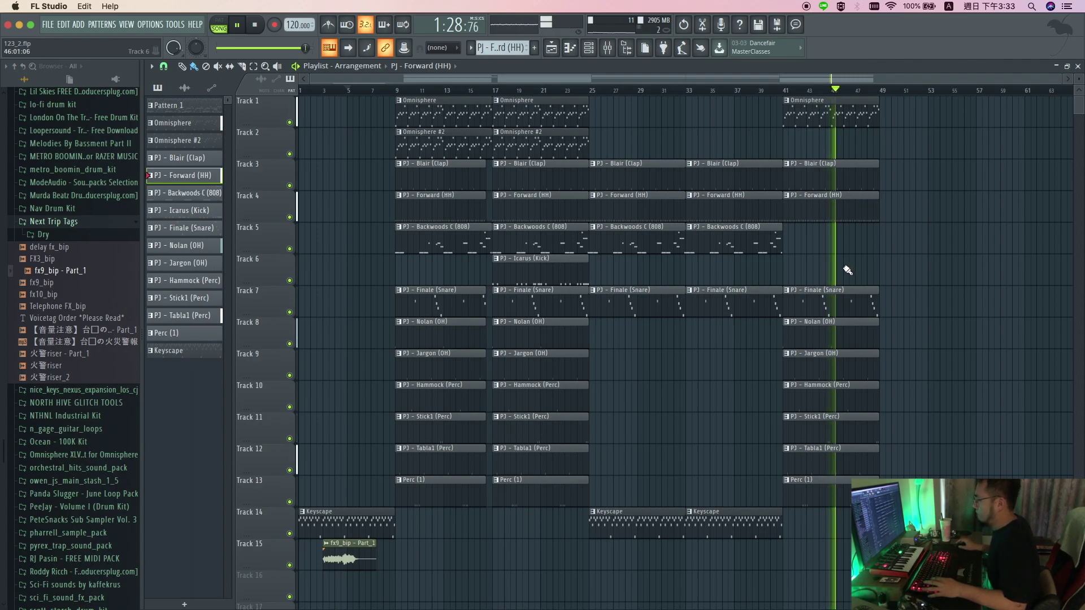
left_click_drag(925, 512, 864, 172)
Duplicate the bars 9 to 24 section on tracks 1 to 13 to bar 49 and clear the selection.
left_click_drag(558, 569, 462, 118)
left_click_drag(479, 120, 973, 139)
left_click(859, 151, "ctrl")
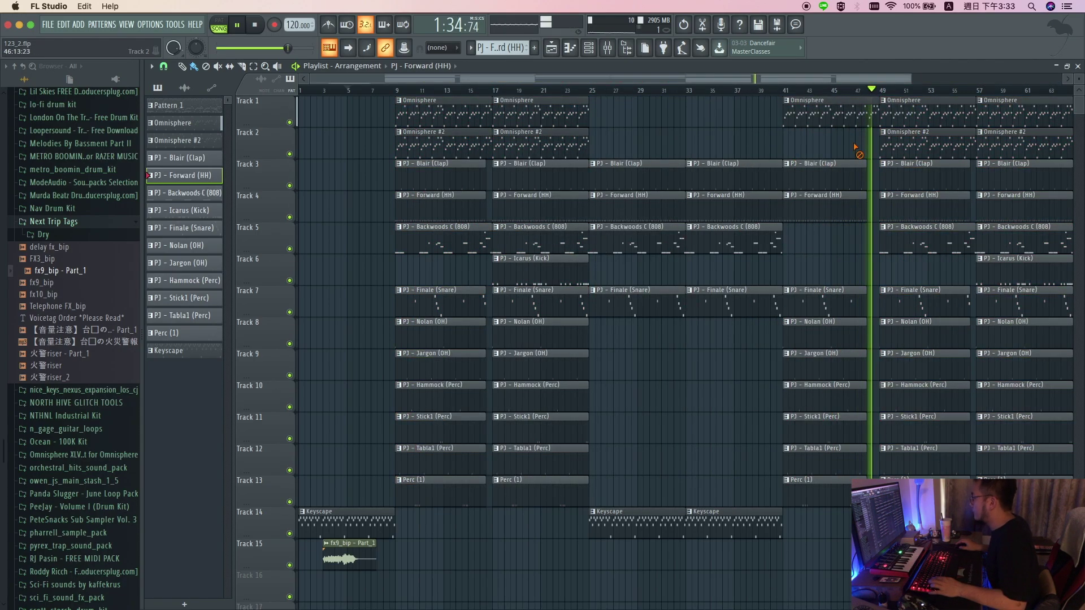
Place a Keyscape clip at bar 65 on track 14.
scroll(848, 215, "down", 1)
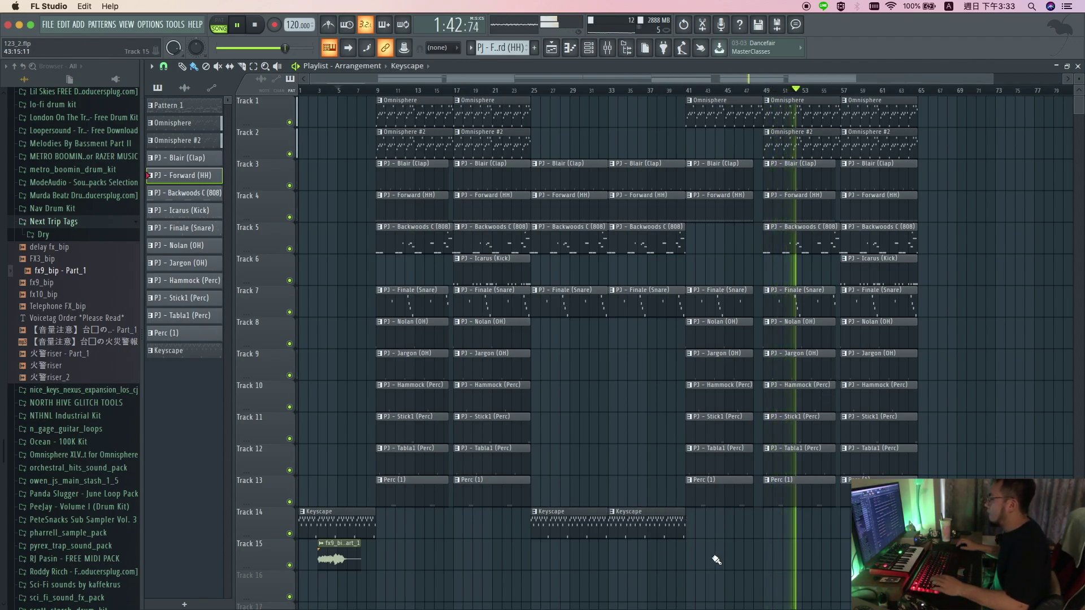
scroll(678, 339, "right", 2)
scroll(949, 467, "down", 2)
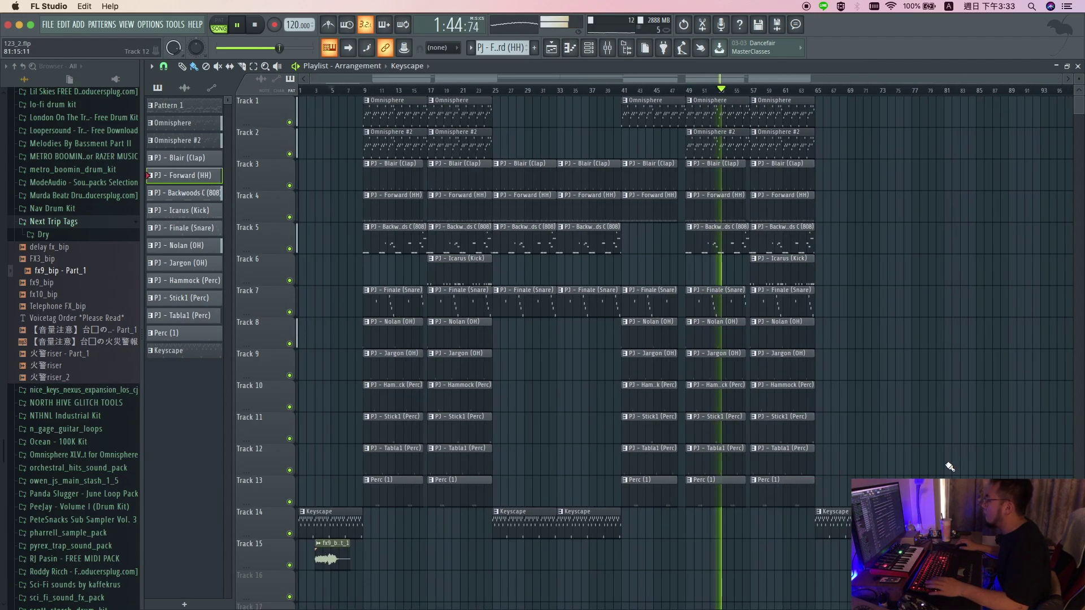
Delete the Keyscape, snare, 808, hi-hat and clap clips at bar 33.
right_click(586, 518)
right_click(588, 300)
right_click(589, 240)
right_click(591, 208)
right_click(591, 179)
Move all clips from bar 41 onward eight bars earlier to bar 33 and place a Finale (Snare) clip at bar 57.
left_click_drag(917, 570, 583, 126)
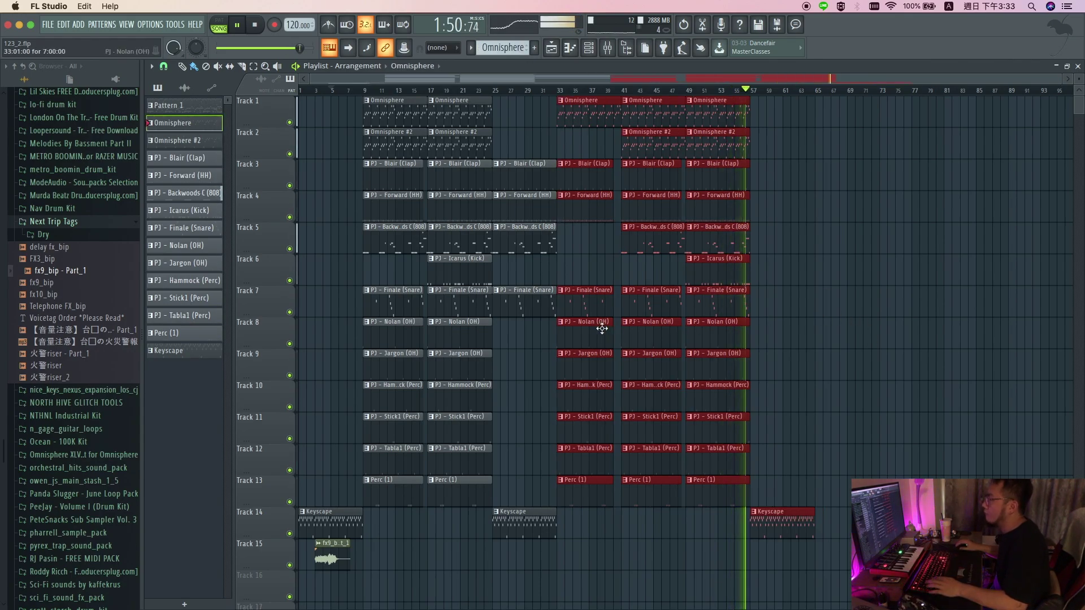
left_click(582, 263)
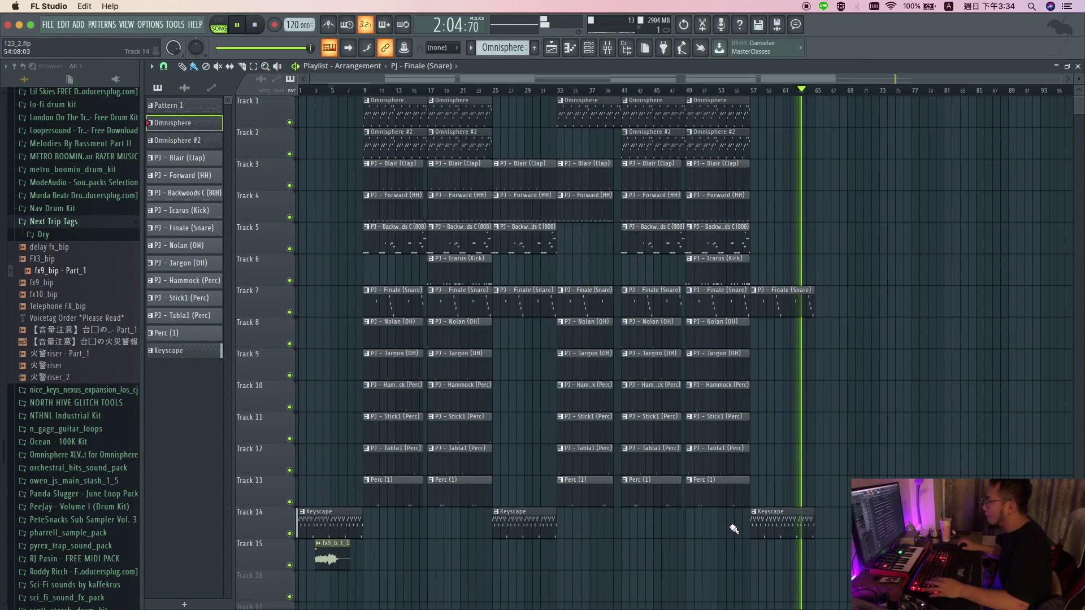
Copy the Blair (Clap) clip to bar 57 and duplicate the bars 41 to 56 section to bar 65.
left_click_drag(720, 176, 777, 179)
left_click_drag(727, 522, 835, 125)
left_click(809, 90)
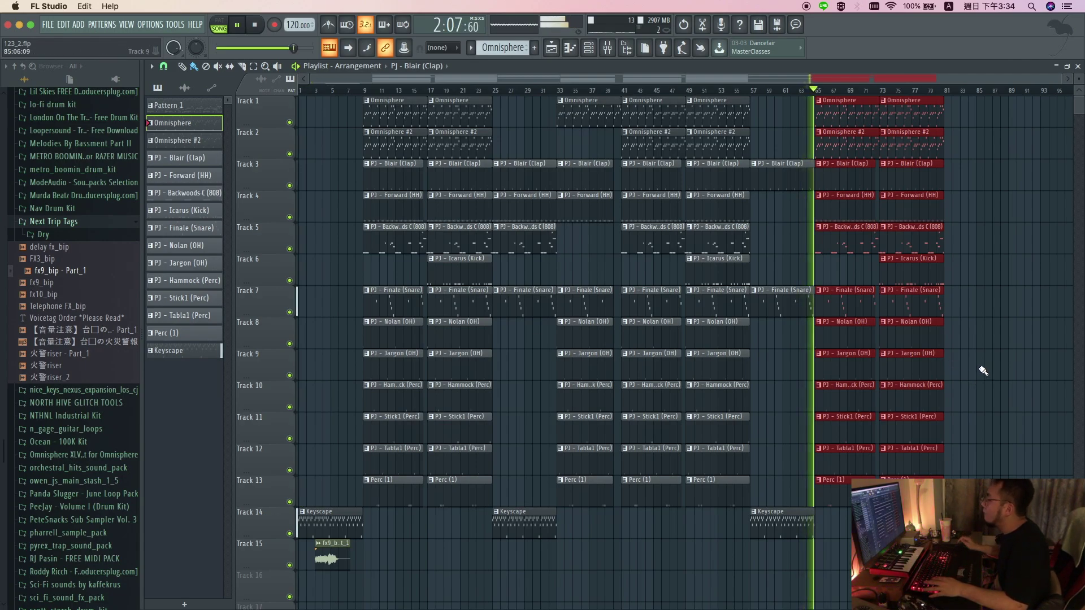
Save the project and place a copy of the fx9_bip - Part_1 clip at bar 59 on track 15.
key("super+s")
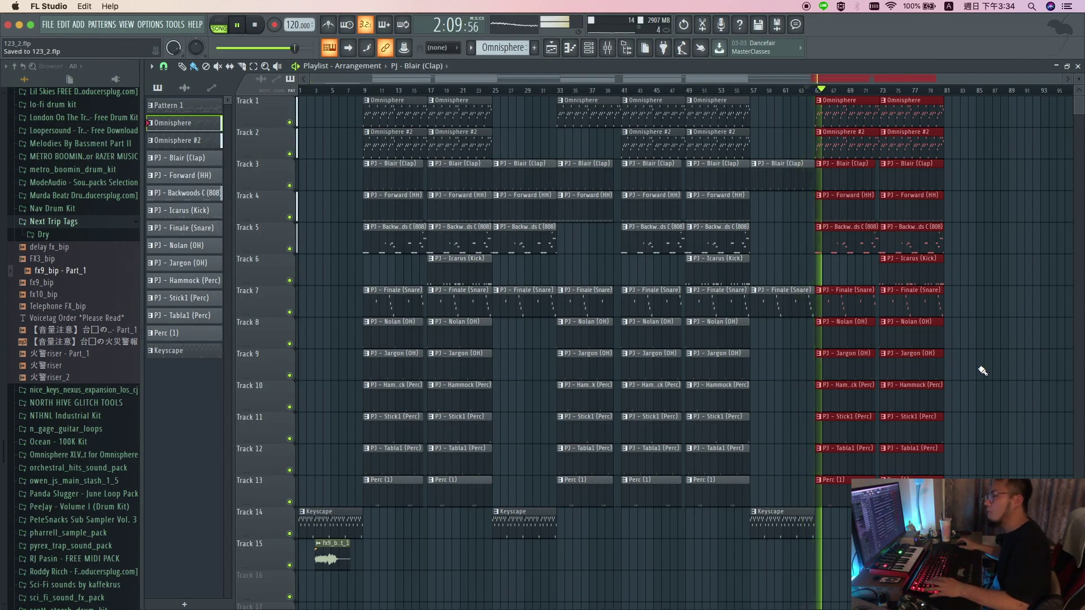
left_click_drag(337, 561, 783, 569)
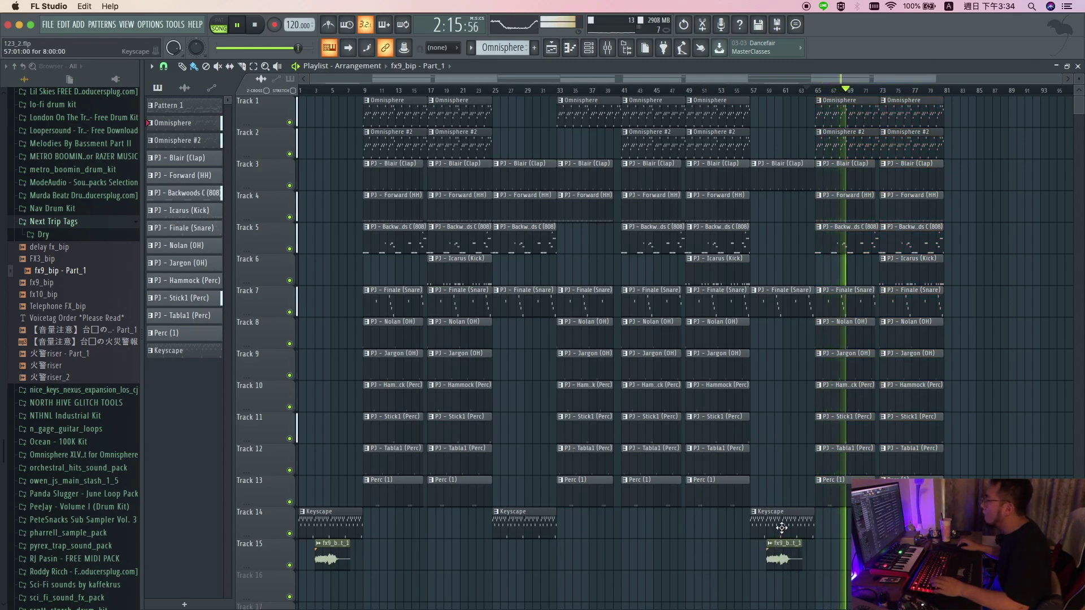
Duplicate the bars 65 to 80 section to bar 81 and place an Icarus (Kick) clip at bar 81.
left_click_drag(952, 523, 850, 99)
key("super+b")
scroll(867, 313, "down", 2)
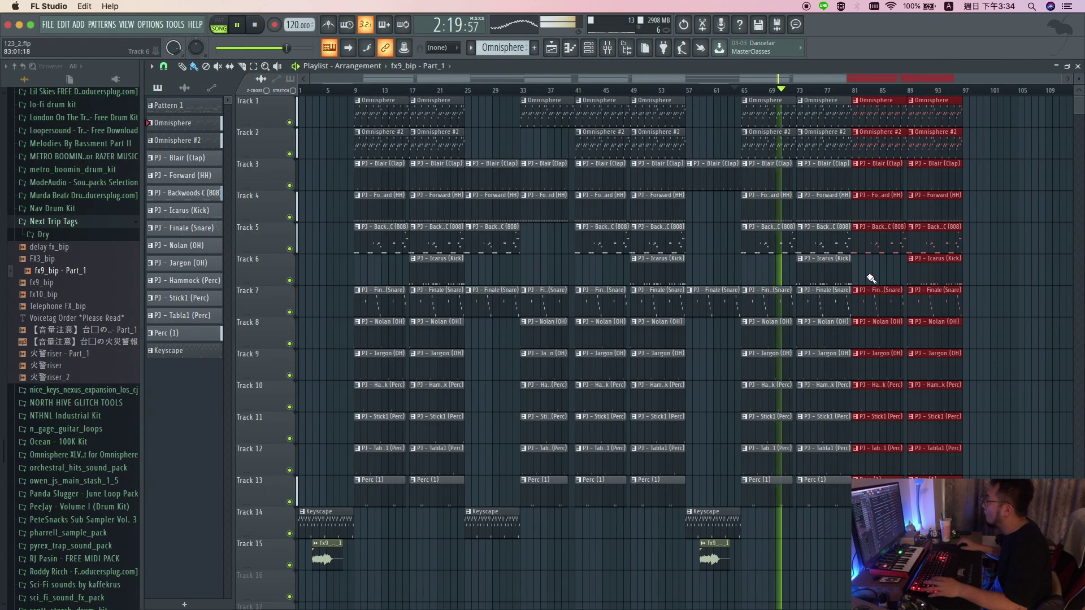
key("super+d")
left_click(854, 269)
Delete the open hat, percussion and Forward (HH) clips from bar 81 to the end of the song.
left_click_drag(1001, 554, 880, 345)
right_click(879, 345)
right_click(889, 207)
right_click(933, 207)
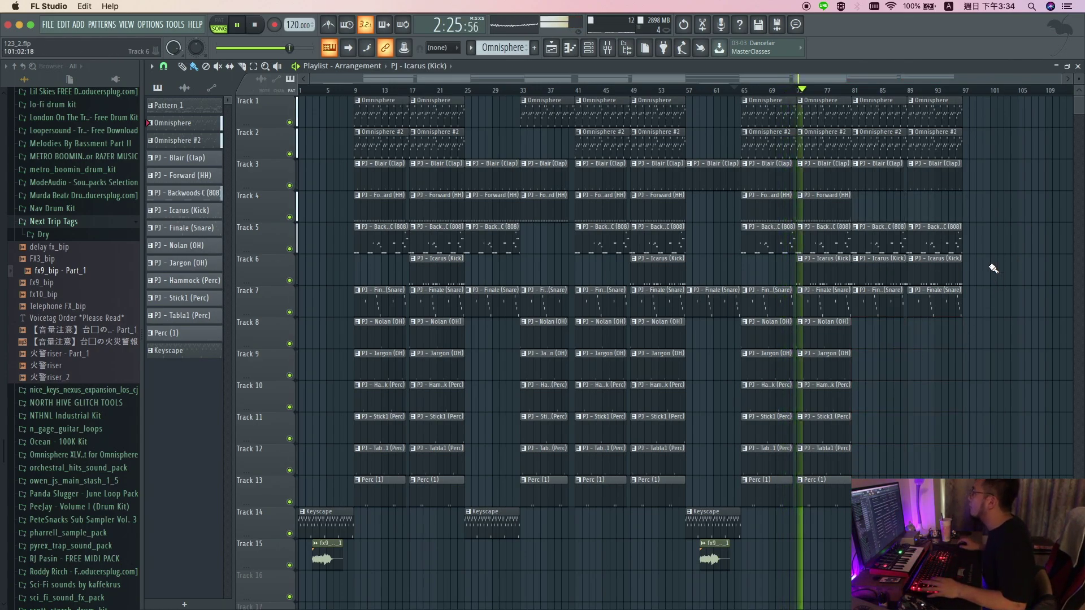
Create an automation clip for the master volume and shape a fade-out from bar 89 to the song's end at bar 97.
left_click(607, 48)
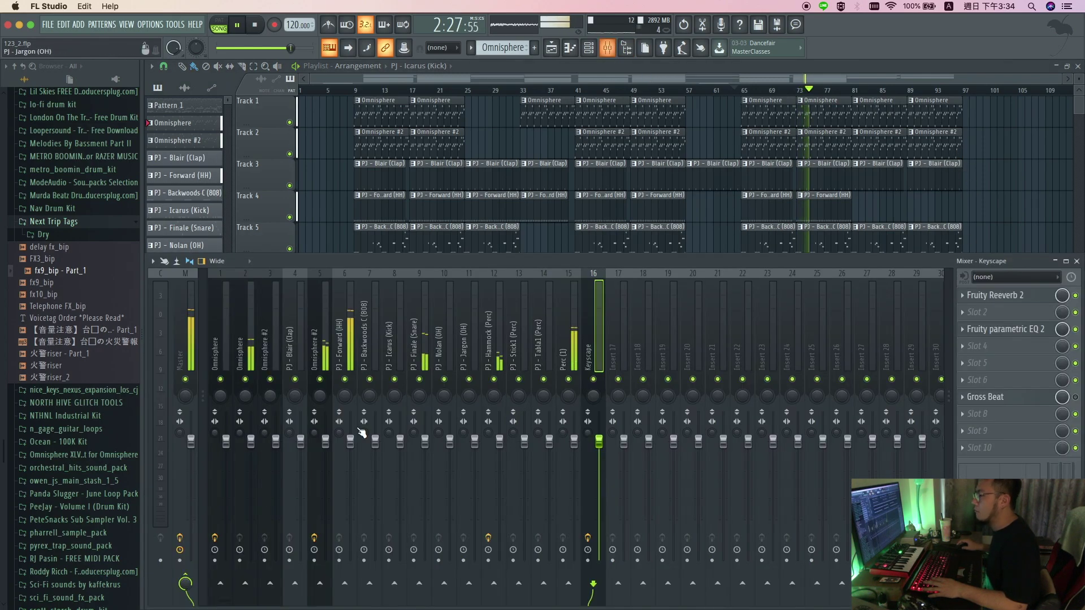
right_click(191, 442)
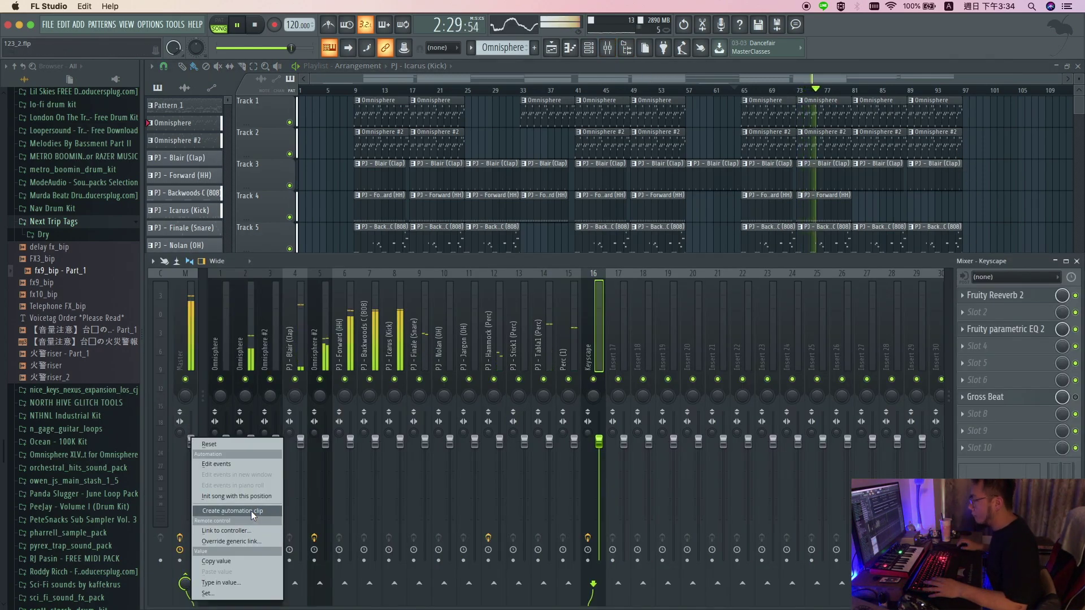
left_click(251, 511)
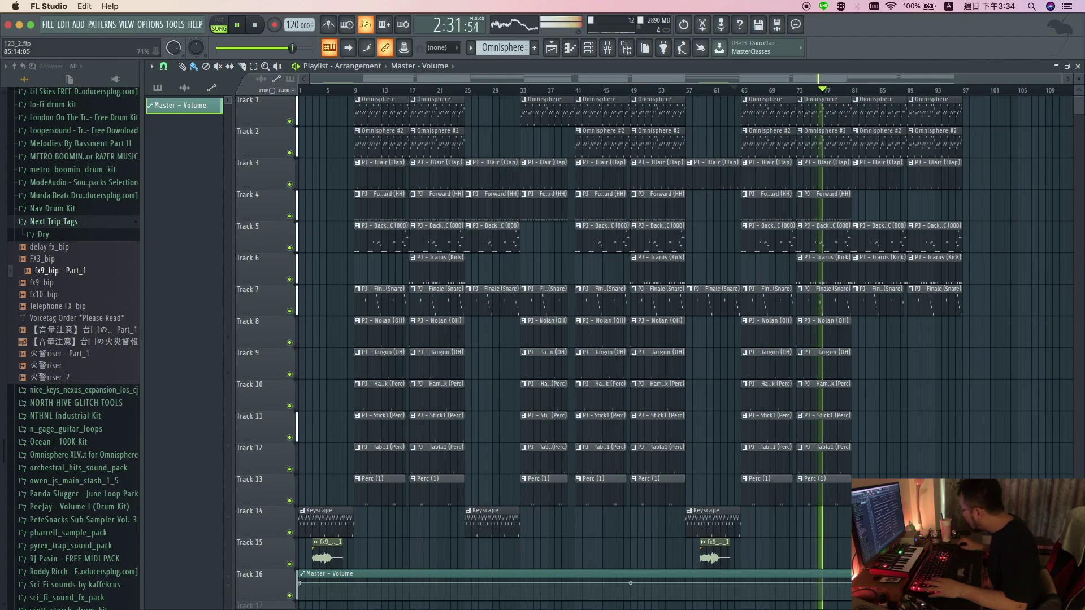
left_click_drag(631, 584, 603, 583)
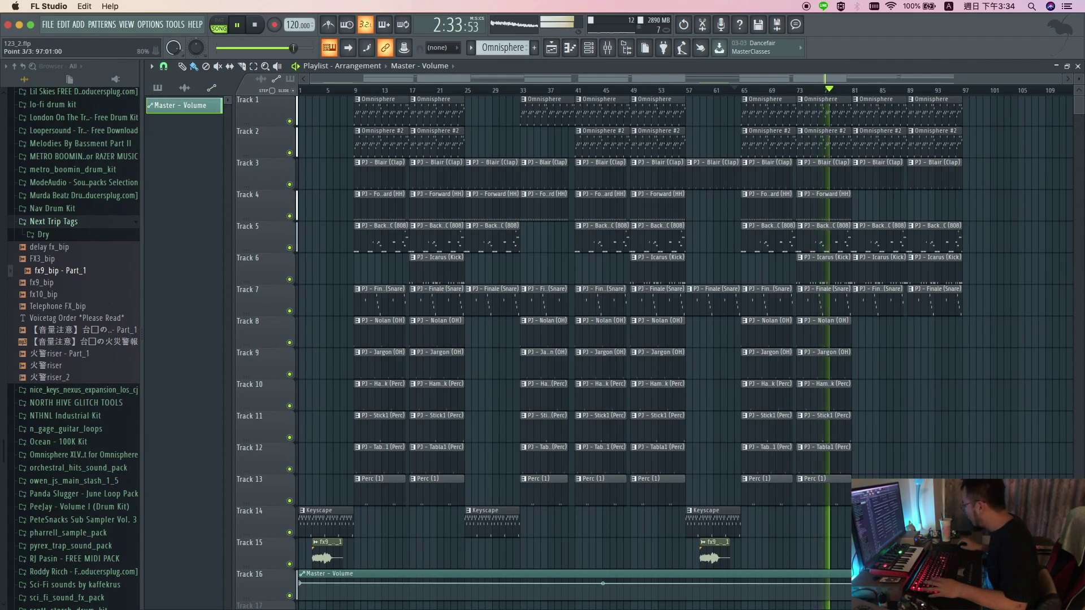
right_click(304, 587)
left_click(335, 573)
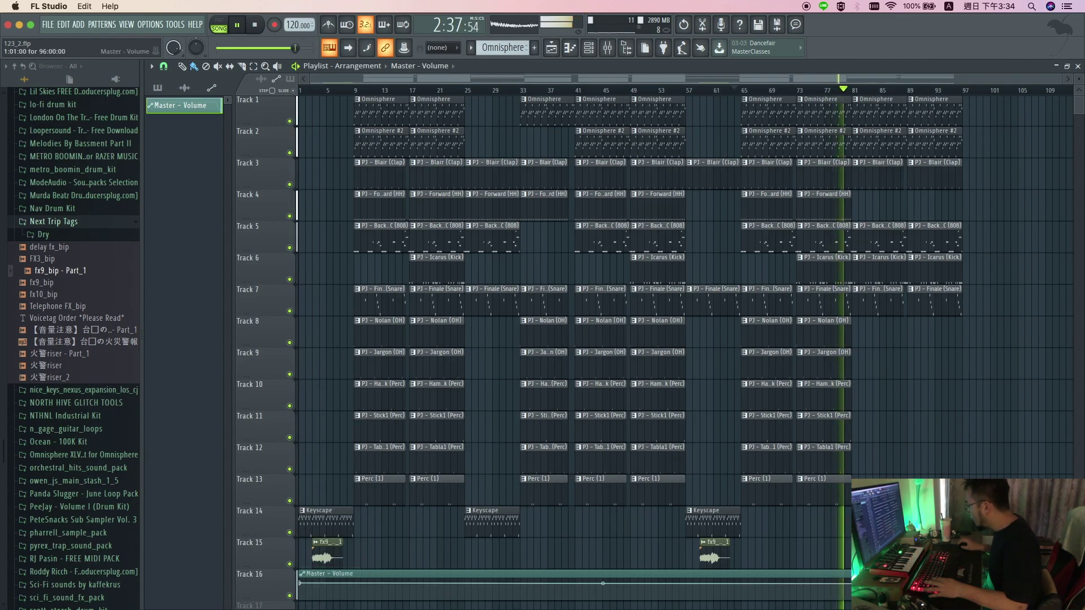
right_click(909, 585)
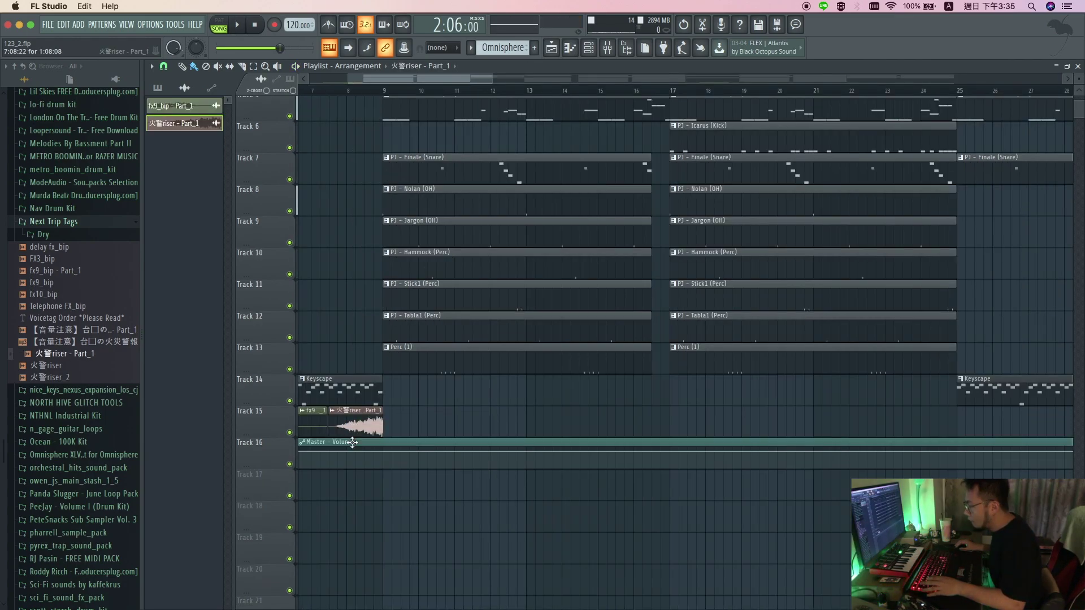
Move the 火警riser - Part_1 clip to track 17, leading into bar 9, and play the song from about bar 5.
left_click_drag(368, 449, 386, 490)
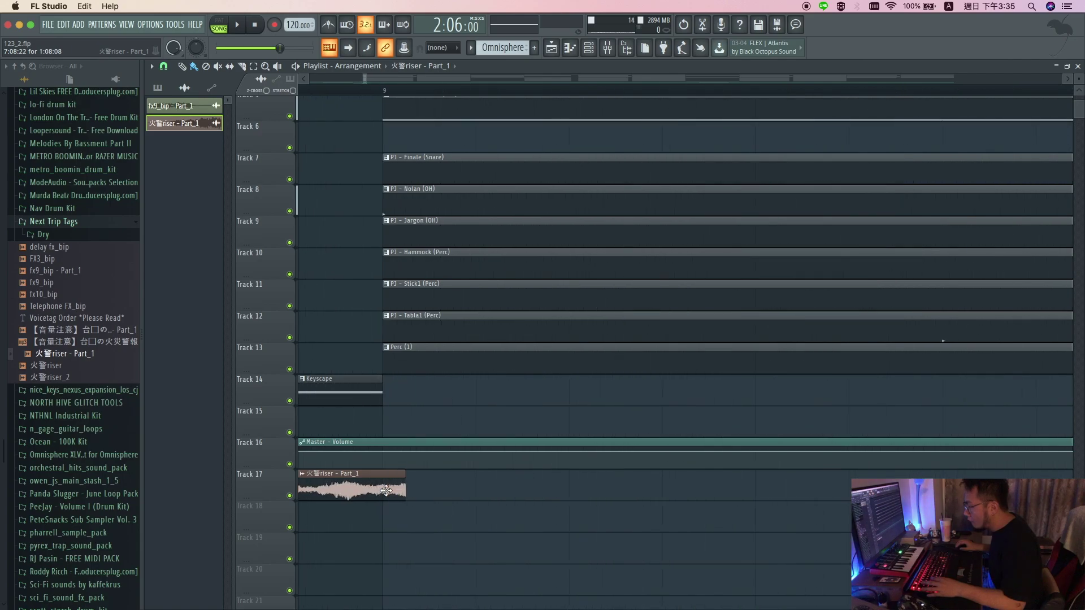
scroll(374, 486, "down", 5)
key("space")
left_click(327, 90)
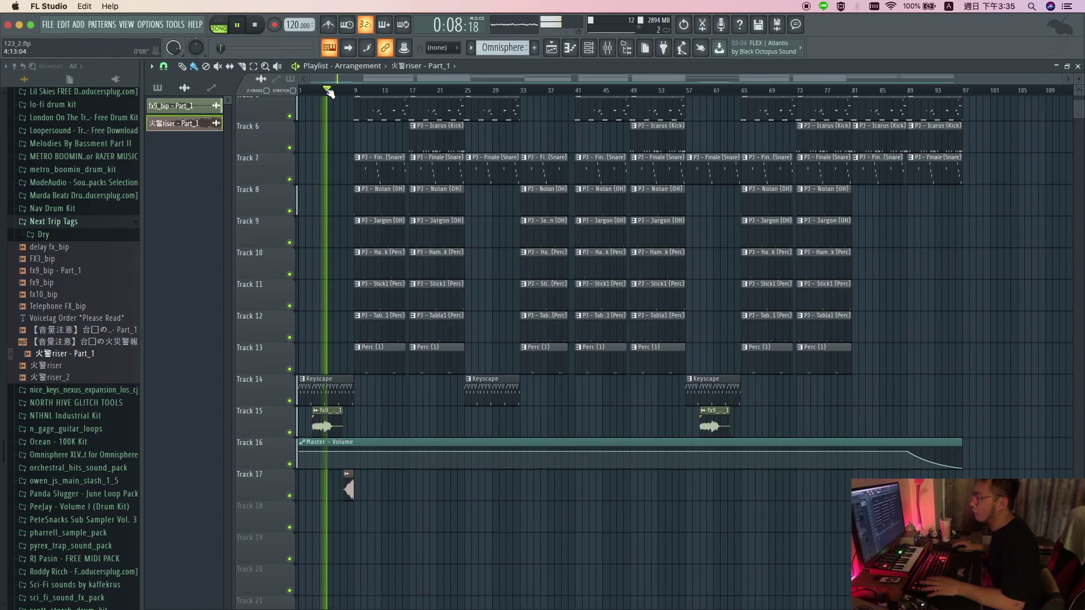
Place copies of the 火警riser - Part_1 clip on track 17 leading into bars 33 and 65, and collapse the Next Trip Tags folder.
scroll(378, 414, "up", 1)
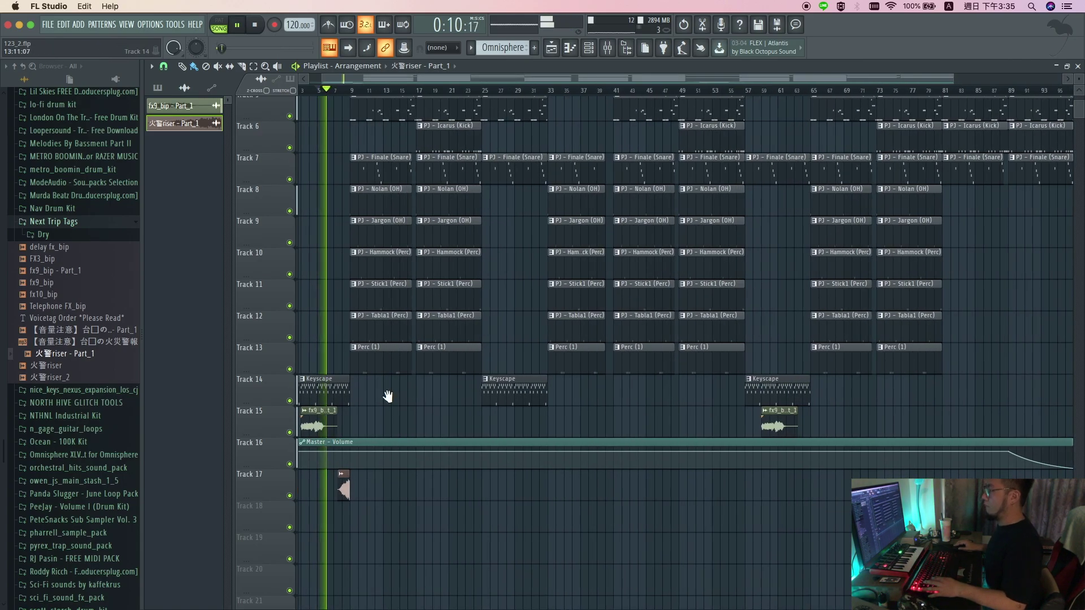
left_click_drag(388, 396, 567, 576)
scroll(469, 529, "down", 1)
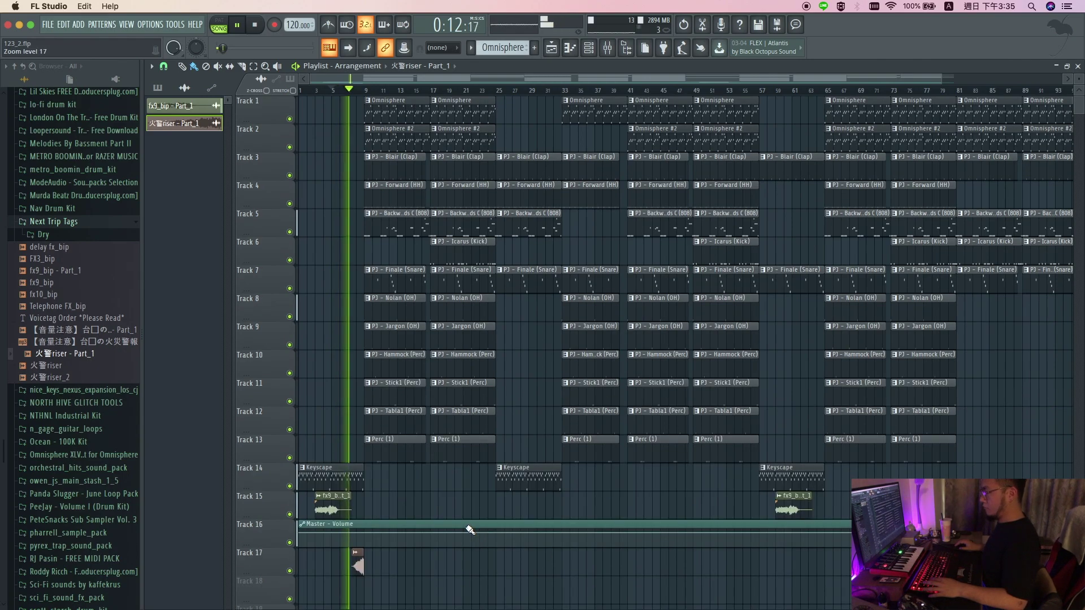
scroll(447, 469, "down", 1)
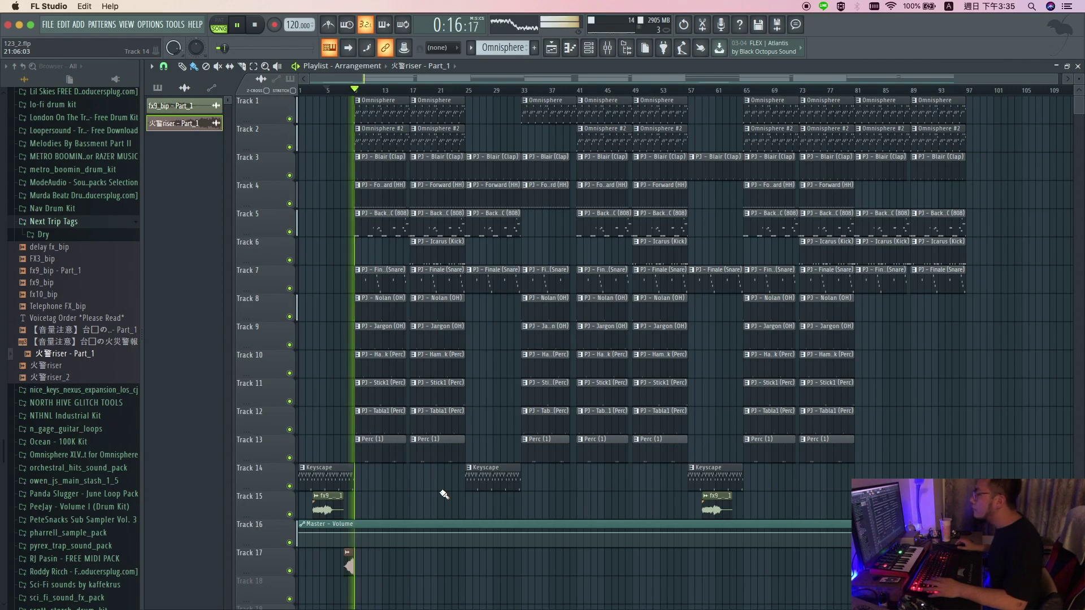
left_click(516, 566)
left_click(738, 566)
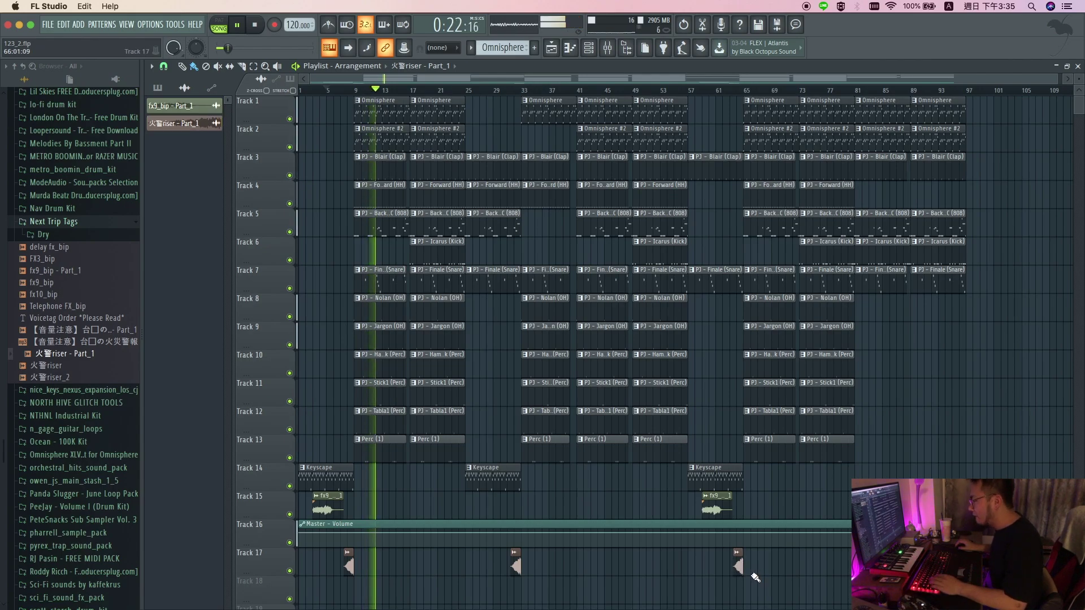
left_click(65, 222)
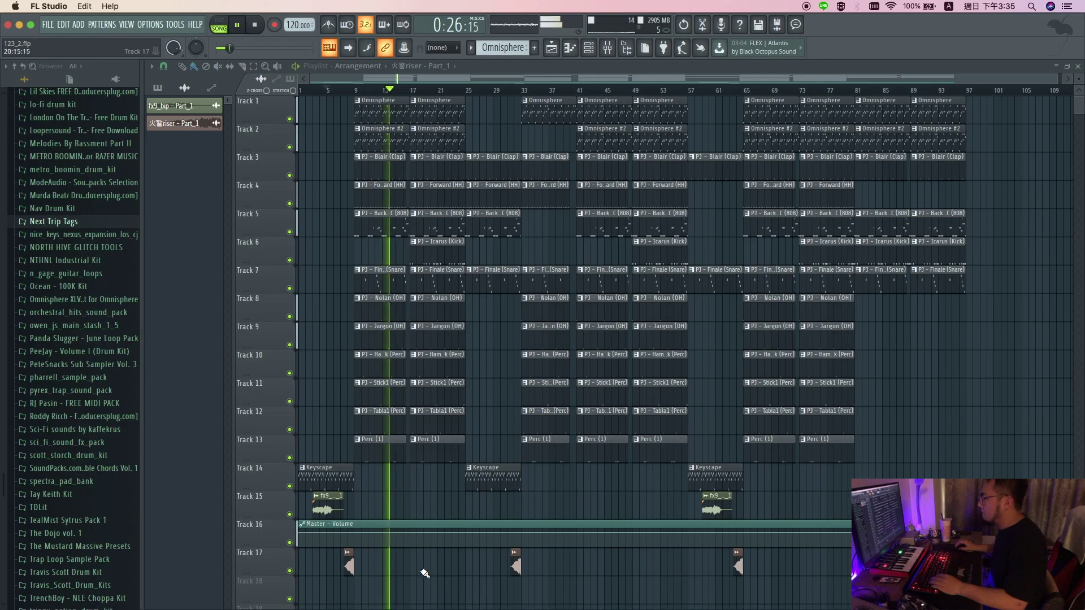
Add another 火警riser - Part_1 clip around bar 20 on track 17 and make it unique.
double_click(440, 566)
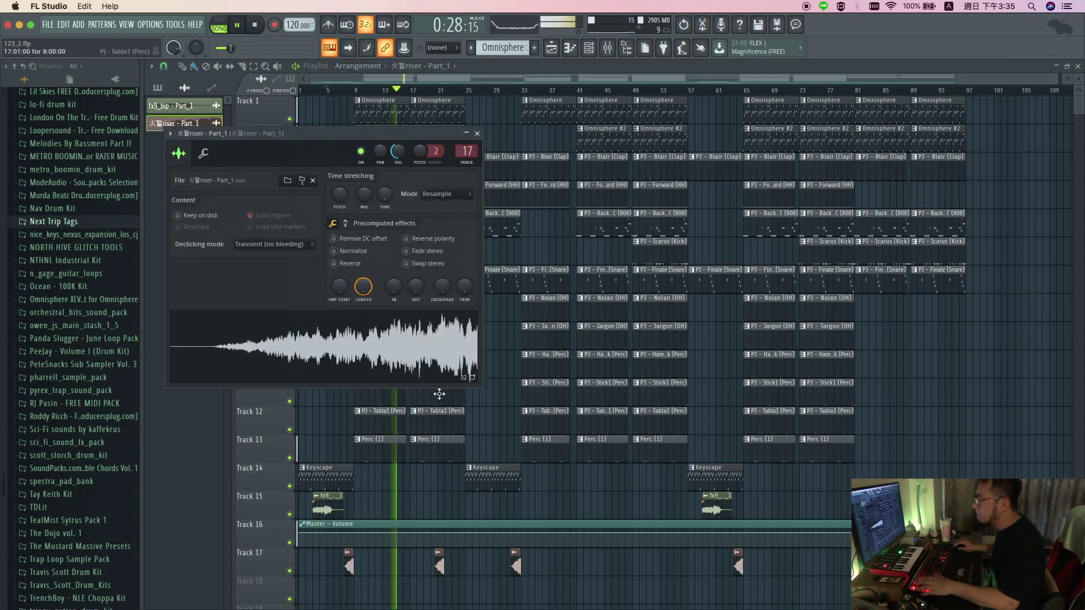
left_click(477, 134)
left_click(438, 552)
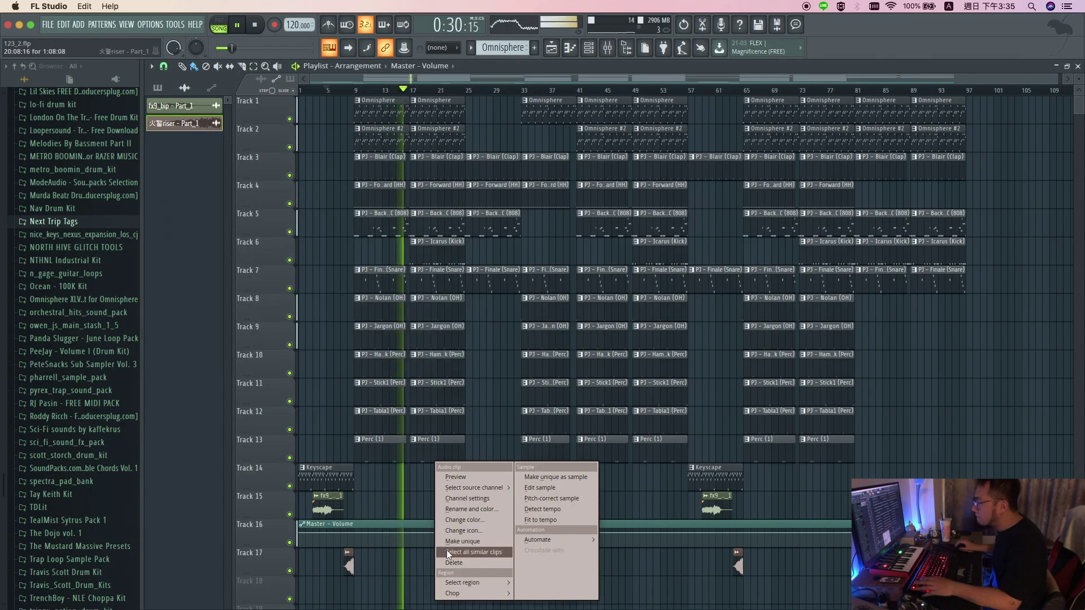
left_click(488, 541)
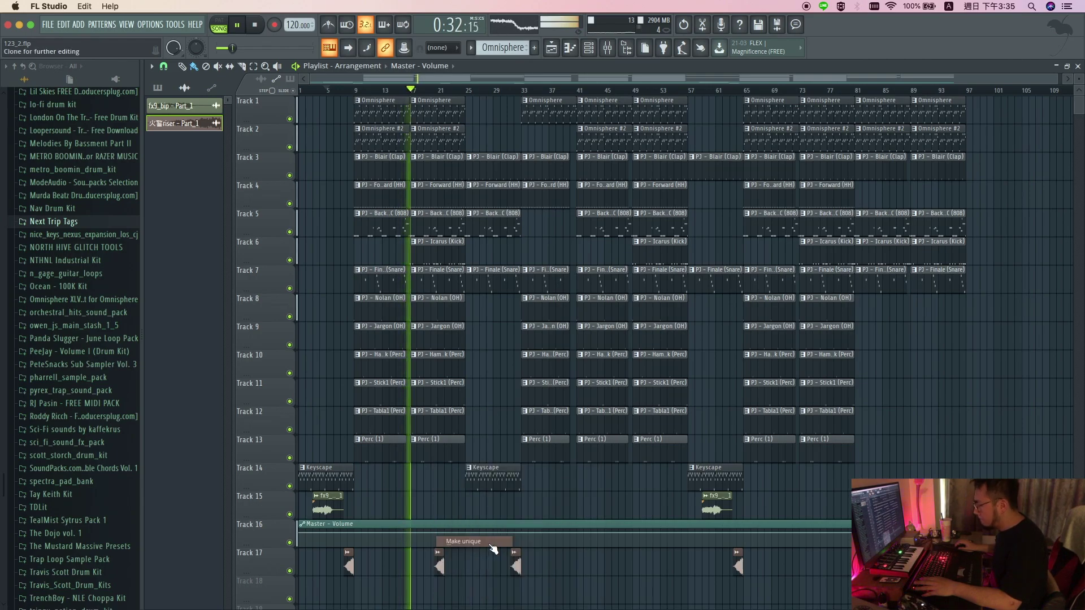
Reverse the sample of the unique riser clip in its channel settings.
double_click(441, 567)
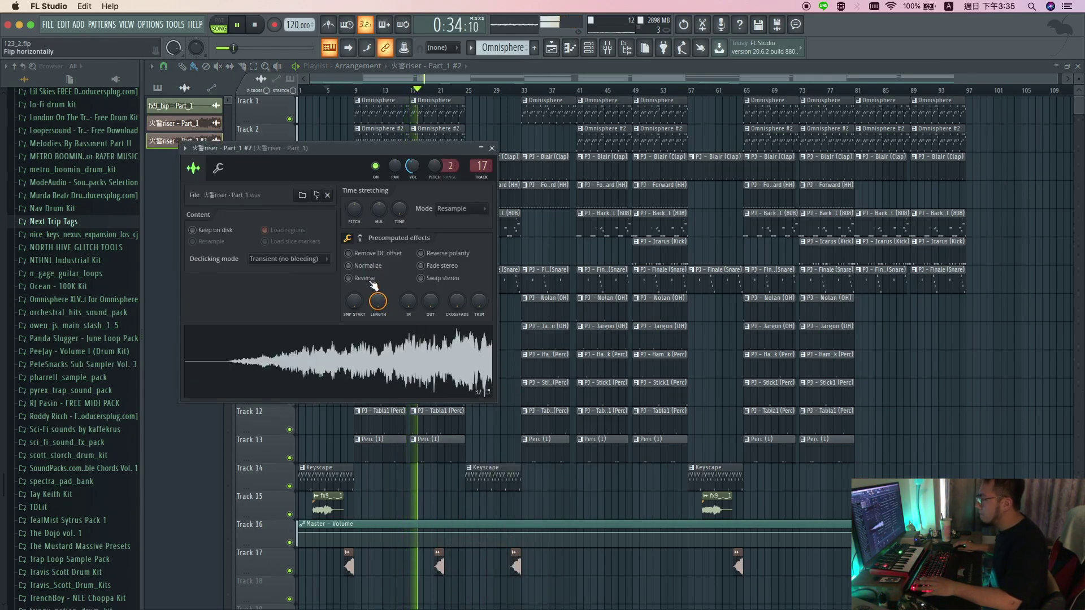
left_click(349, 278)
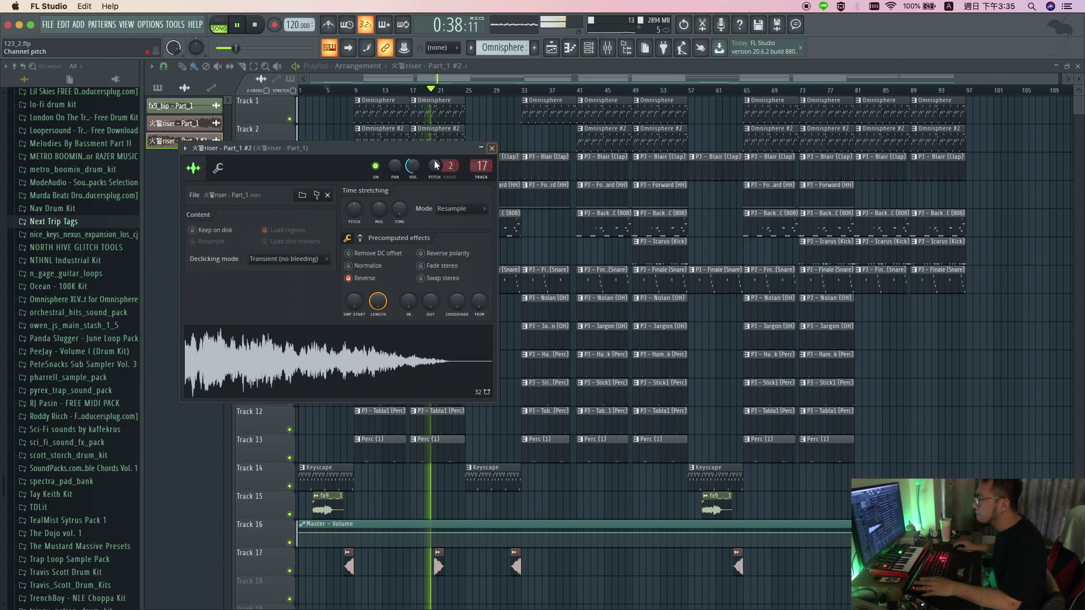
key("Escape")
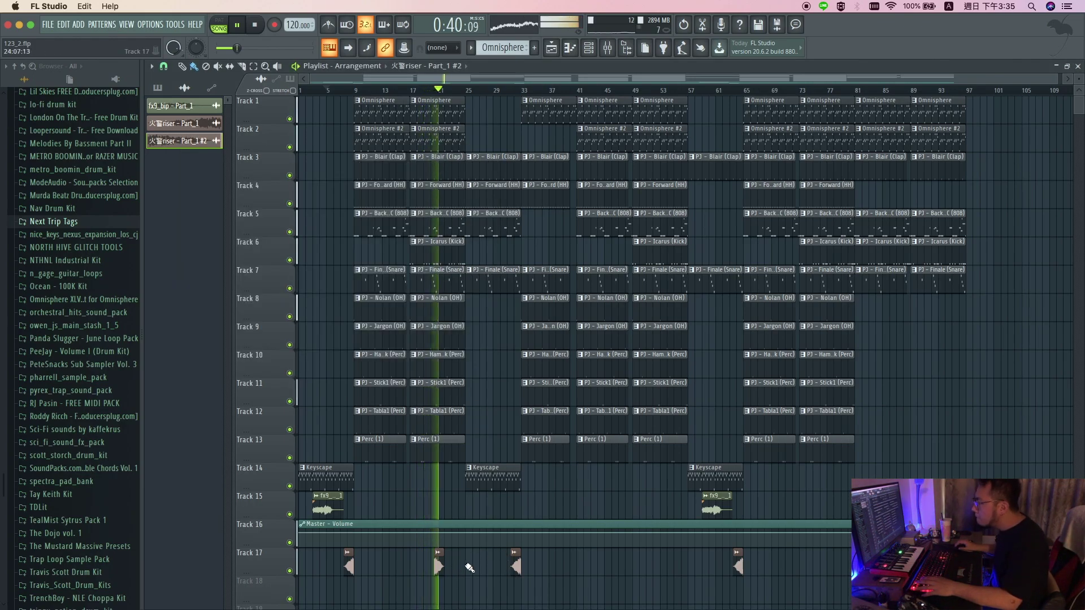
Move the reversed riser clip to start at bar 25 on track 17 and check its sampler settings.
left_click_drag(439, 566, 475, 572)
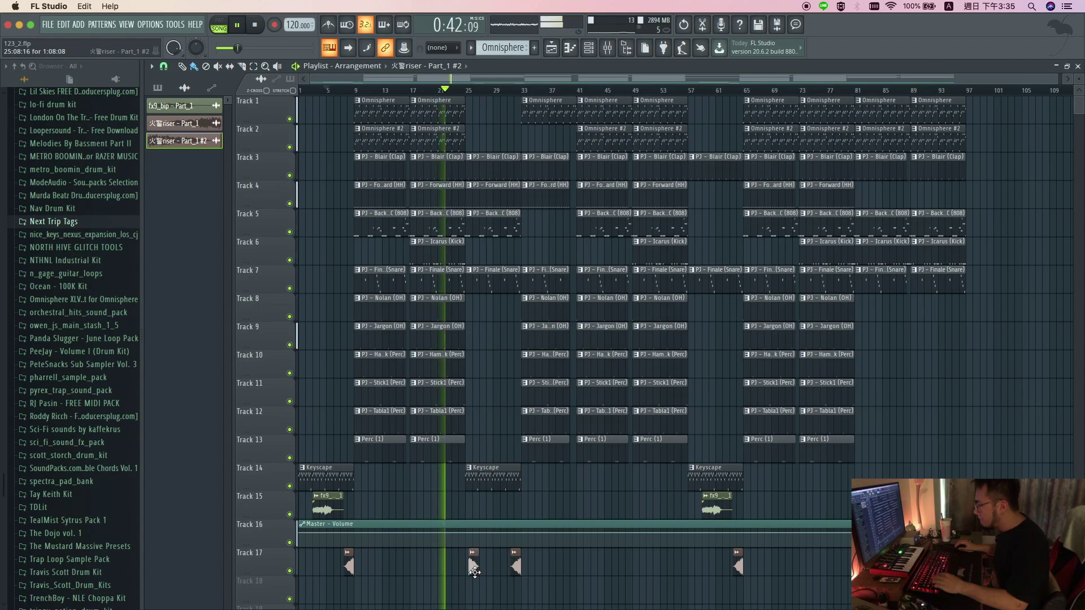
scroll(472, 570, "up", 5, "ctrl")
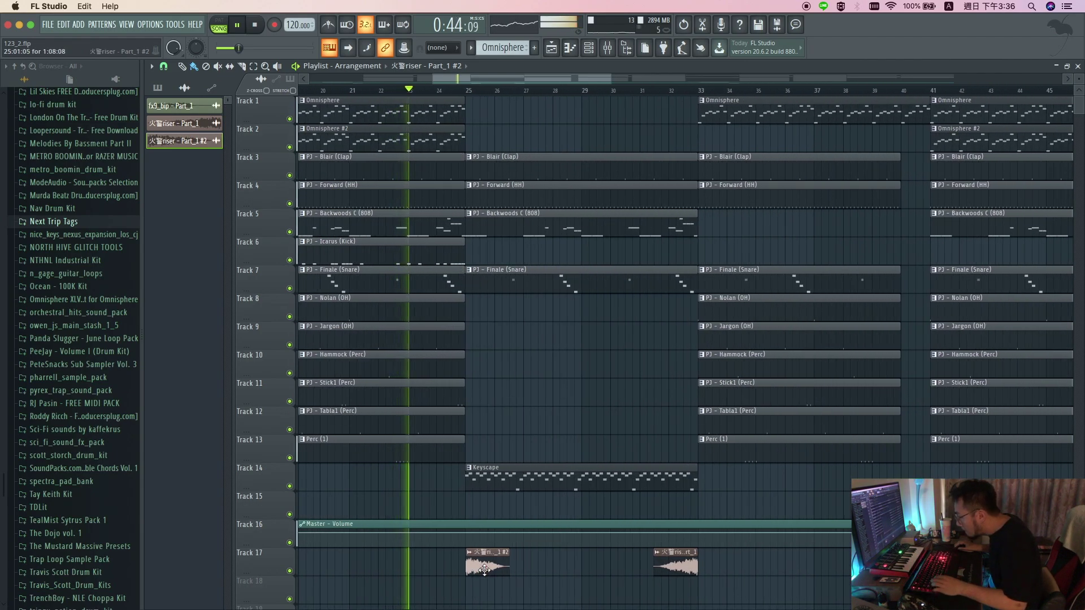
scroll(472, 564, "up", 3, "ctrl")
double_click(472, 564)
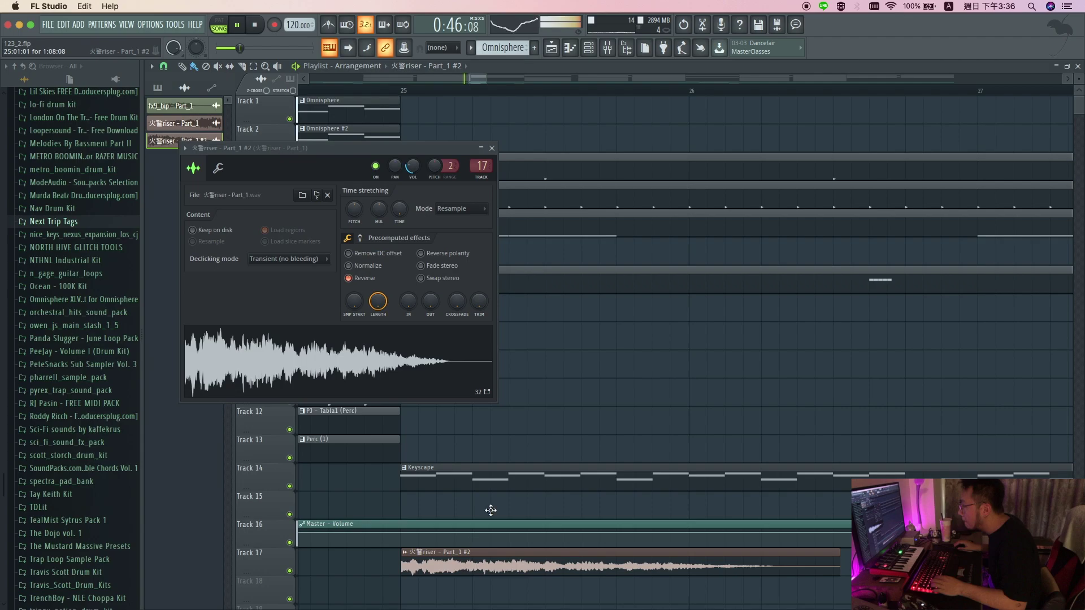
left_click(492, 148)
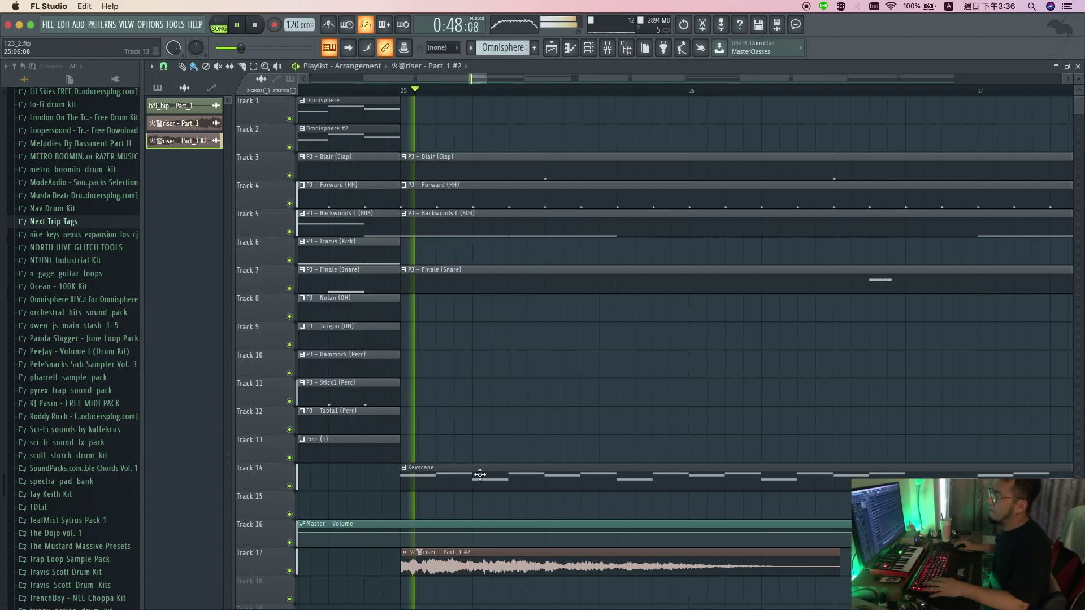
scroll(622, 405, "down", 8, "ctrl")
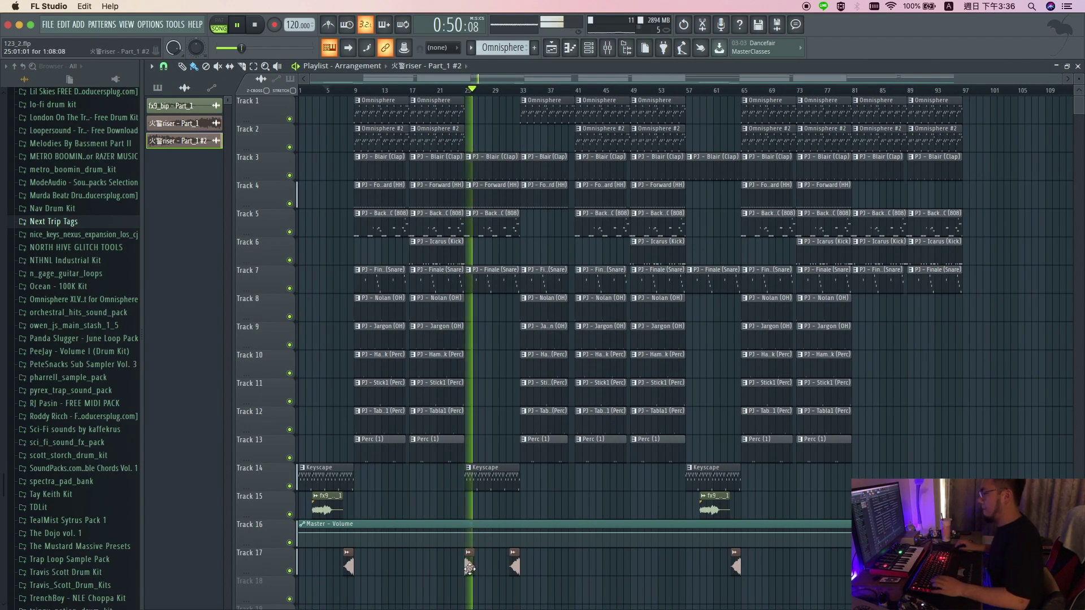
Move the reversed riser clip to track 18 so it starts at bar 57.
left_click_drag(470, 582, 689, 591)
scroll(682, 590, "up", 10, "ctrl")
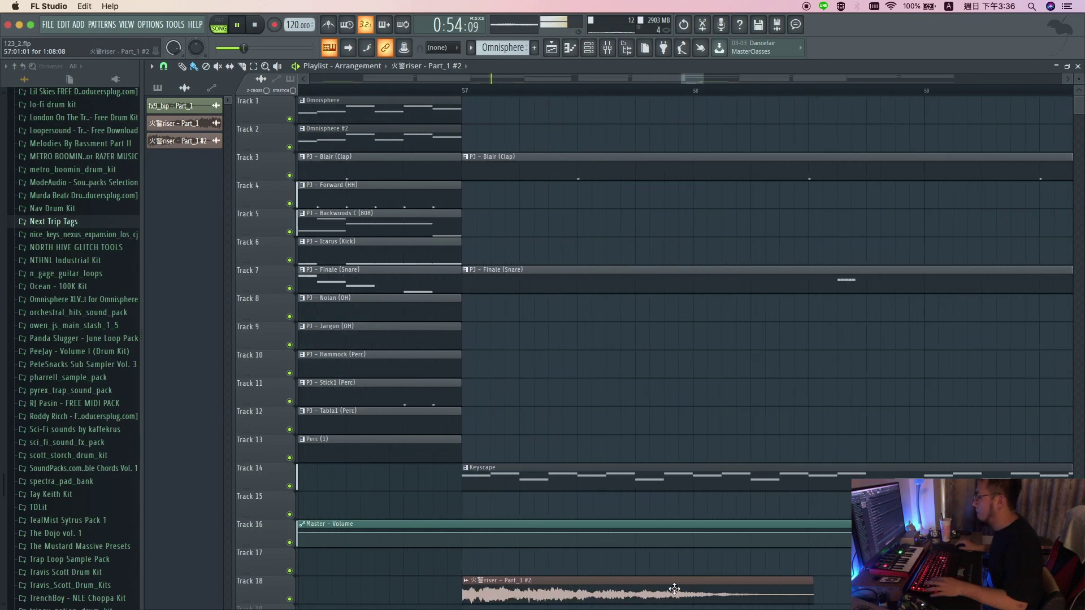
left_click_drag(667, 558, 642, 531)
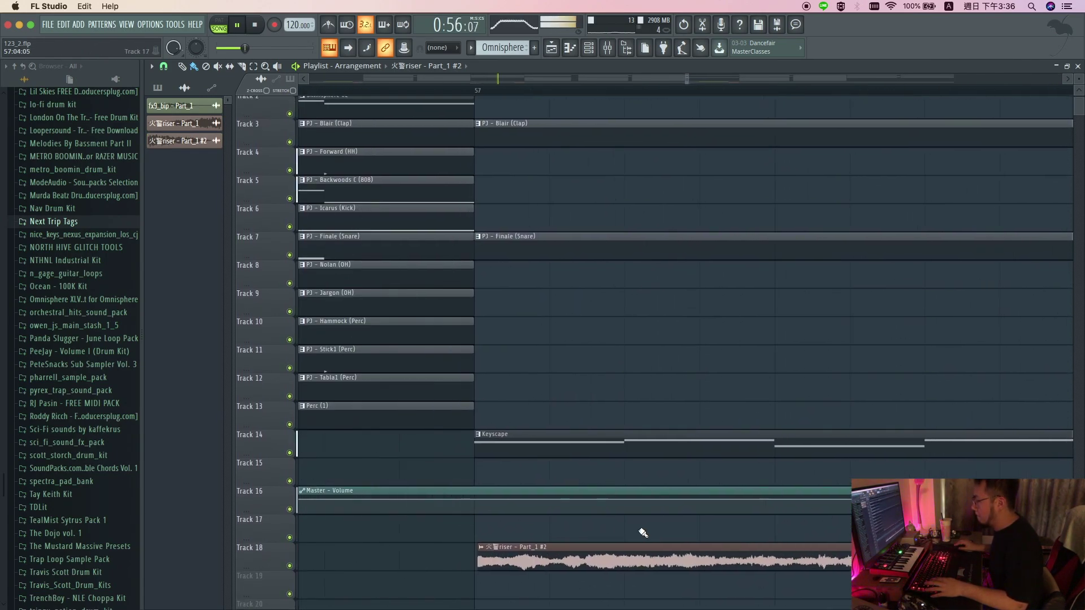
scroll(455, 551, "down", 10, "ctrl")
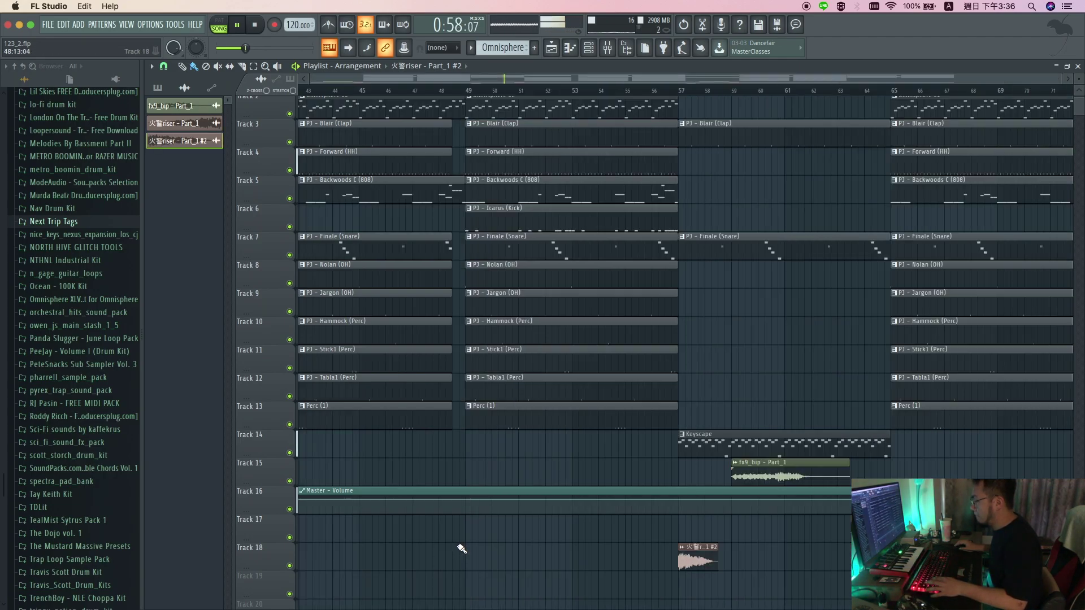
Place another reversed riser clip on track 18 starting at bar 25.
scroll(454, 553, "up", 10, "ctrl")
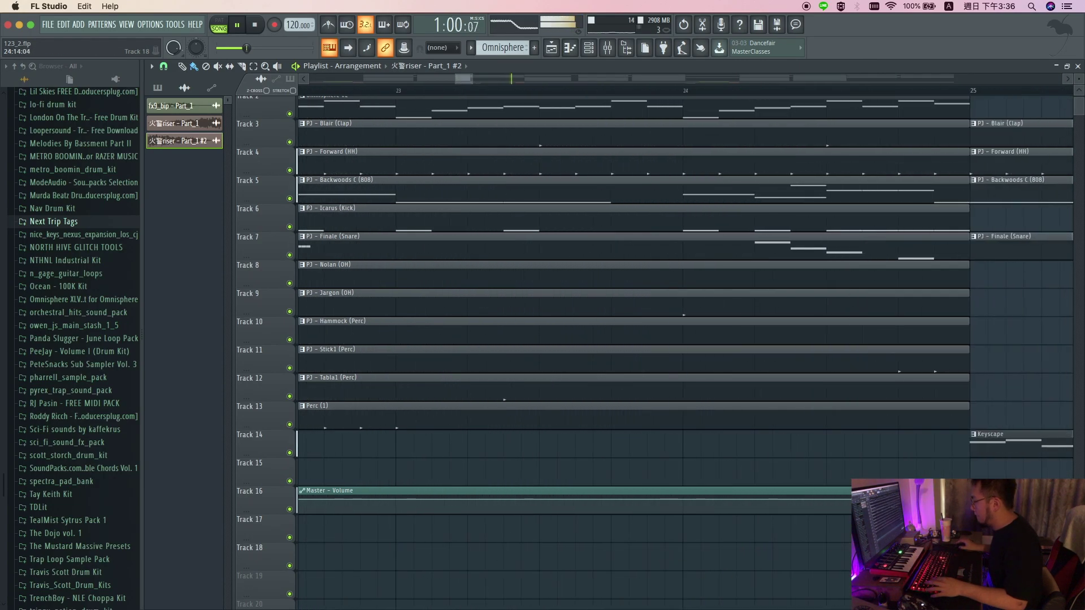
scroll(974, 553, "up", 3, "ctrl")
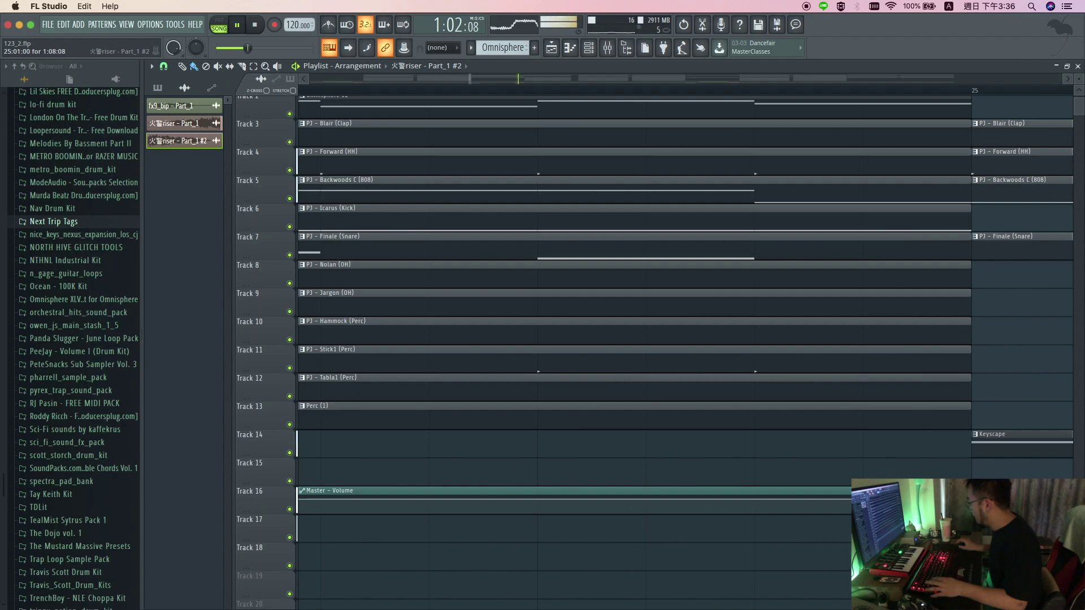
scroll(463, 547, "down", 13, "ctrl")
scroll(512, 565, "up", 1)
double_click(512, 565)
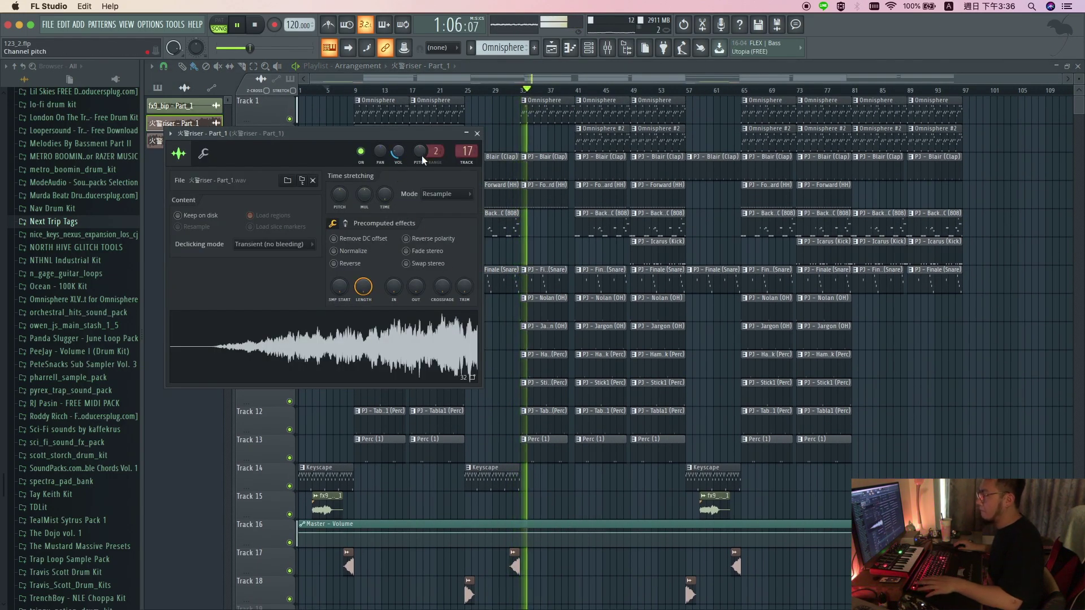
left_click(477, 133)
key("F5")
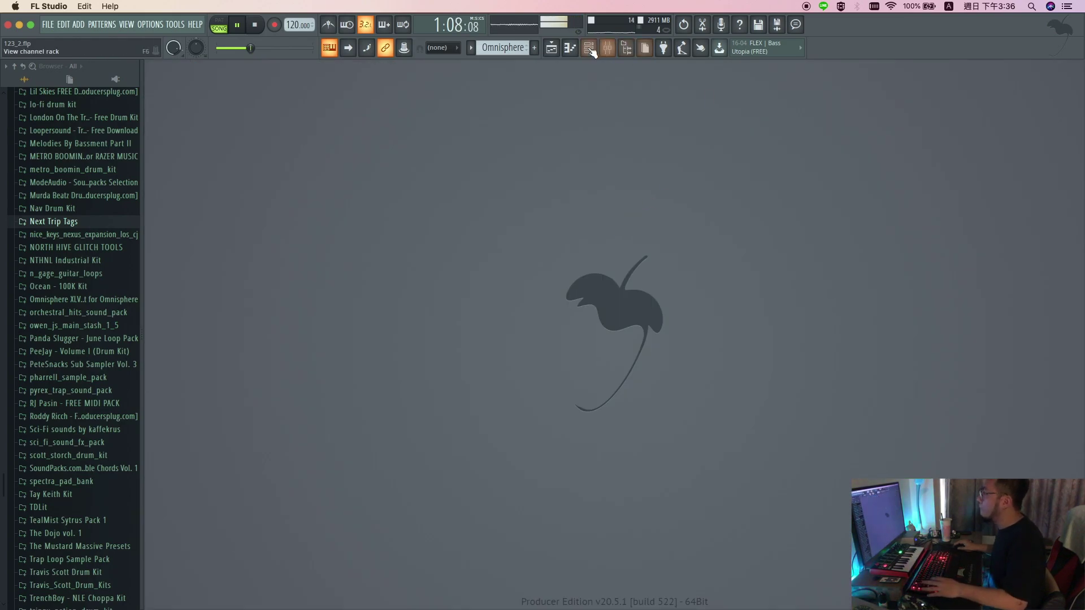
left_click(551, 48)
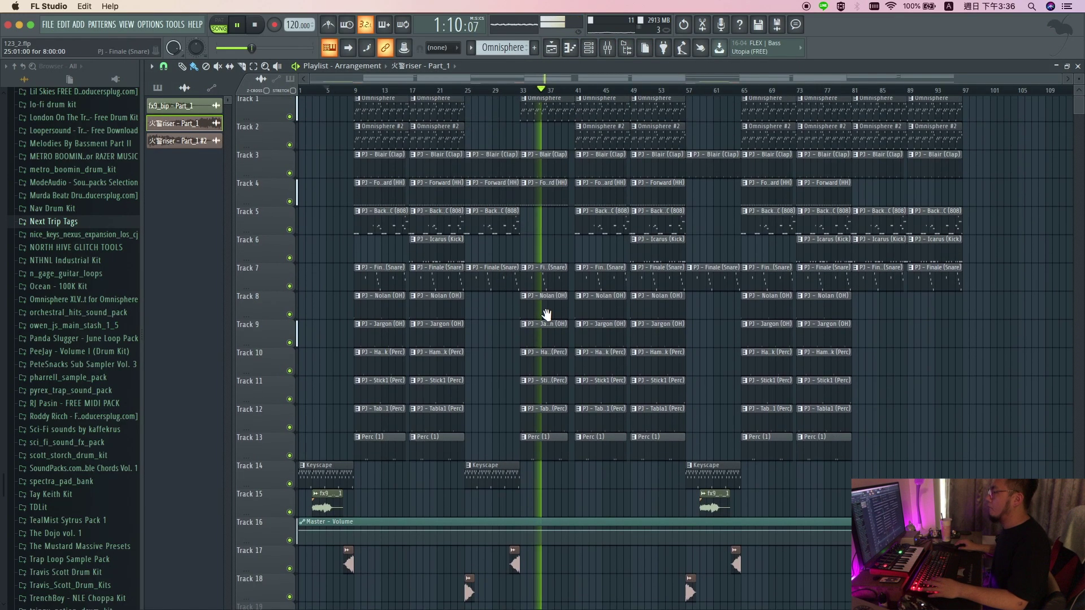